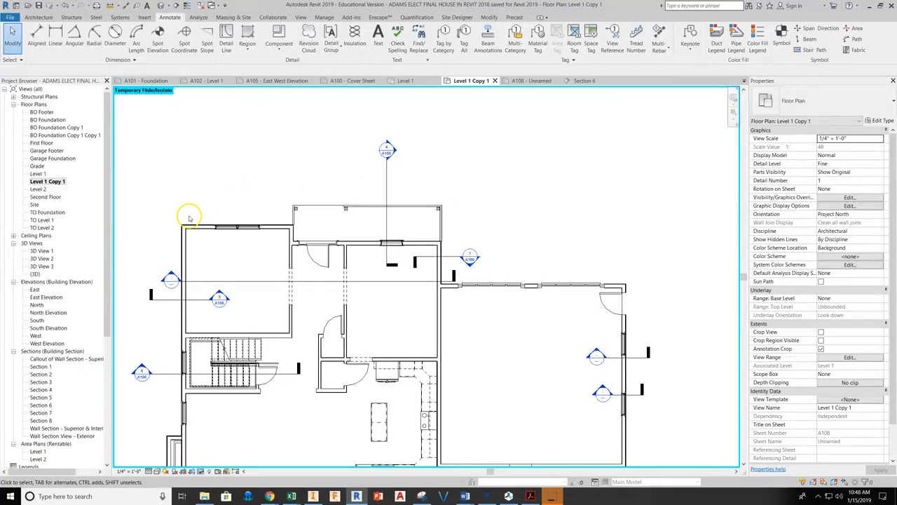
Start an aligned dimension in the floor plan with the wall reference preference set to Faces of core
scroll(238, 252, "up", 6)
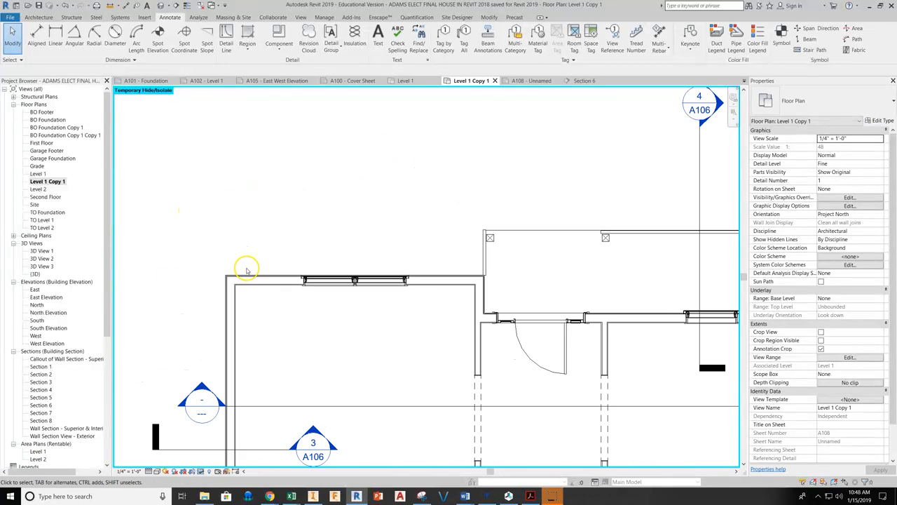
scroll(246, 270, "up", 3)
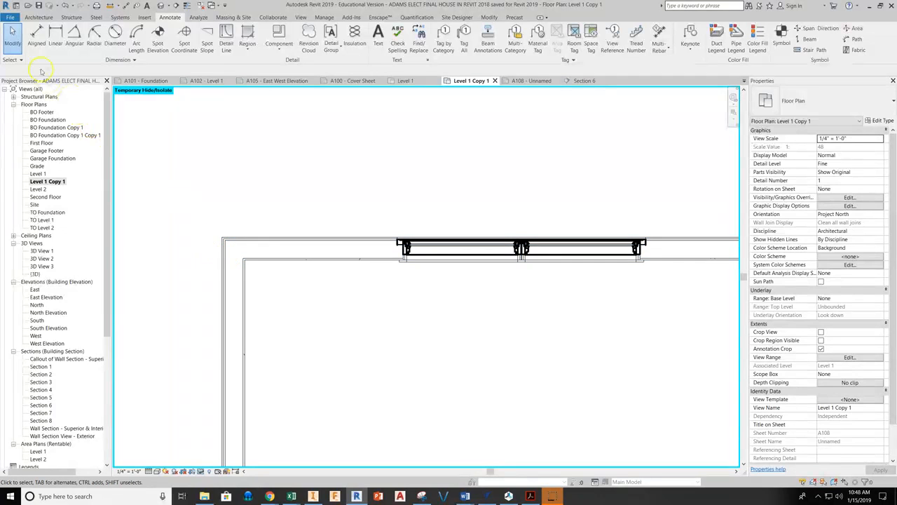
left_click(34, 38)
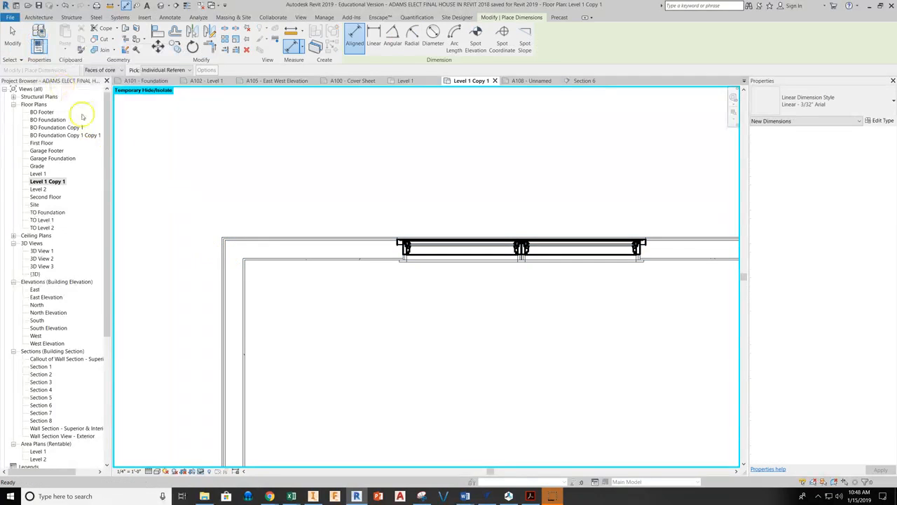
left_click(120, 70)
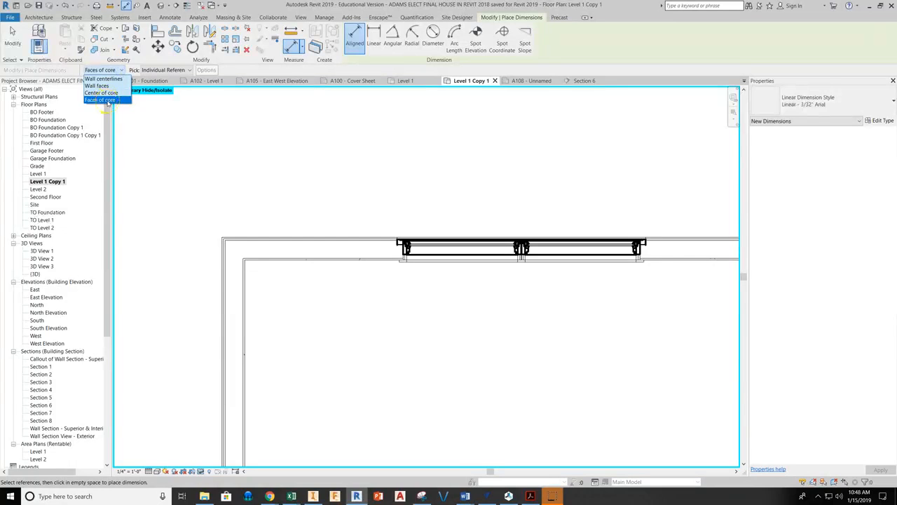
left_click(104, 99)
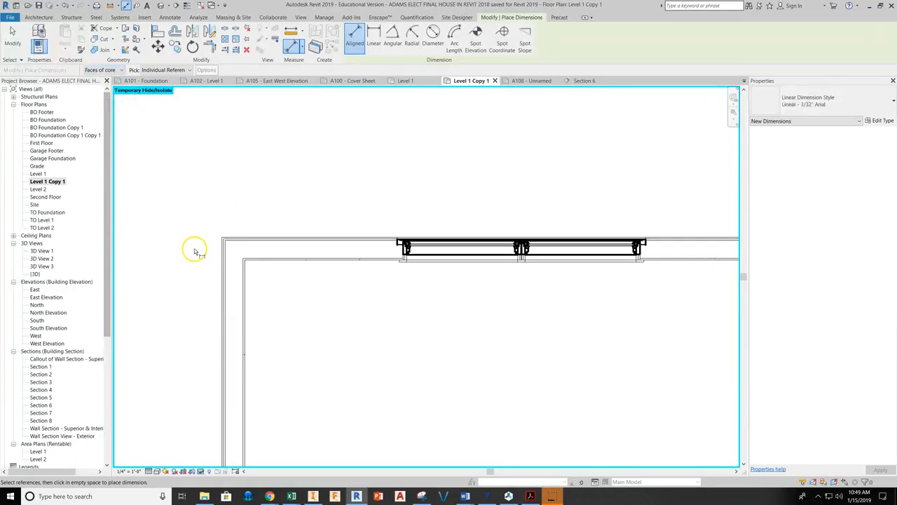
Dimension from the core face of the upper-left room's left exterior wall to the centre of the double window, placing it above the building
scroll(222, 281, "up", 5)
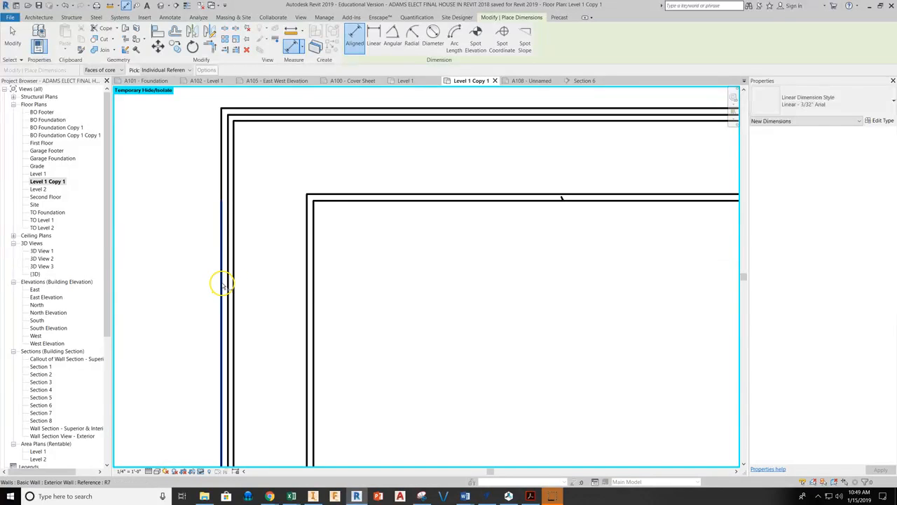
left_click(227, 286)
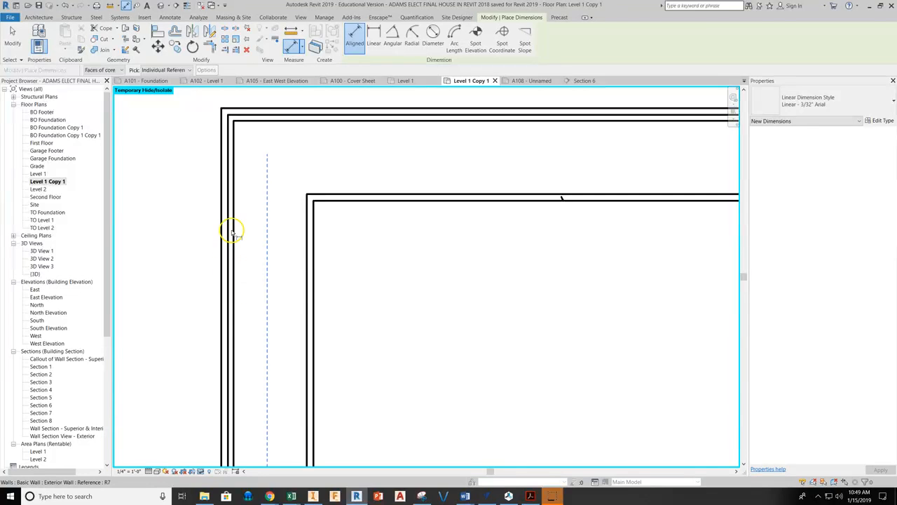
scroll(221, 277, "down", 2)
scroll(221, 278, "down", 4)
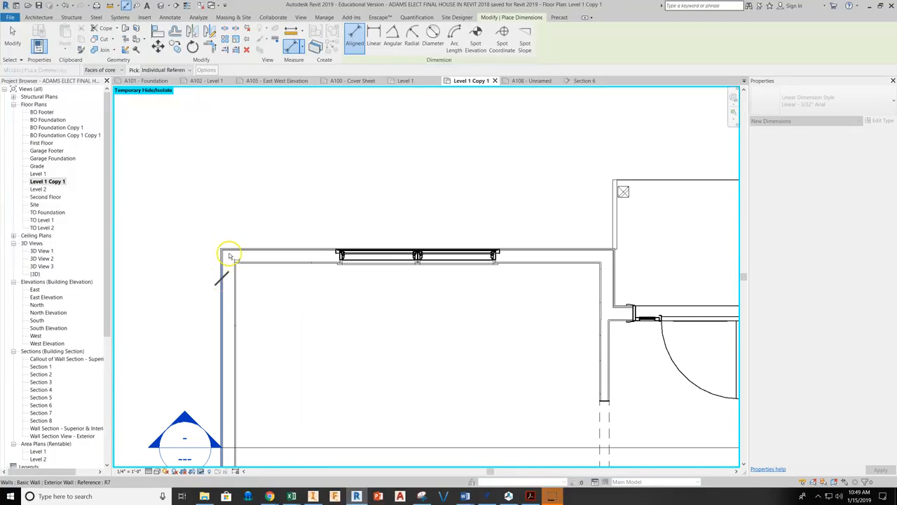
scroll(420, 255, "up", 2)
scroll(421, 256, "up", 2)
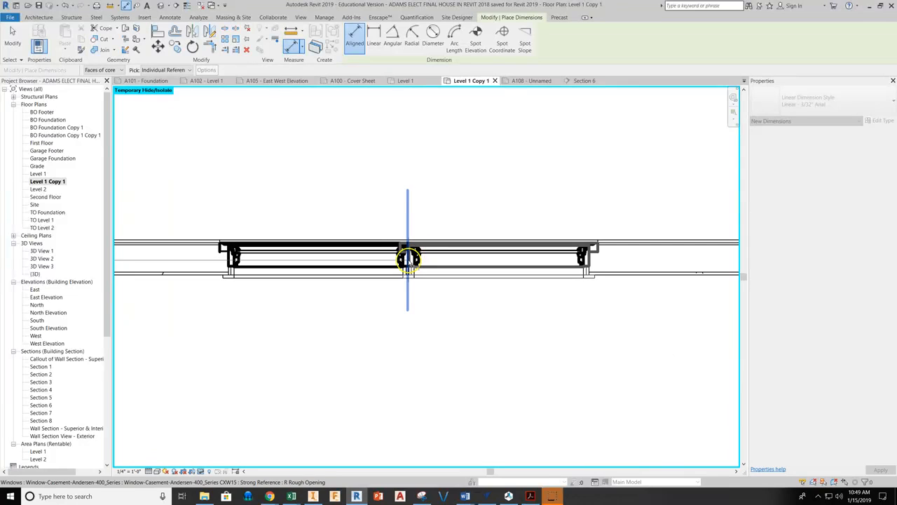
scroll(408, 270, "down", 1)
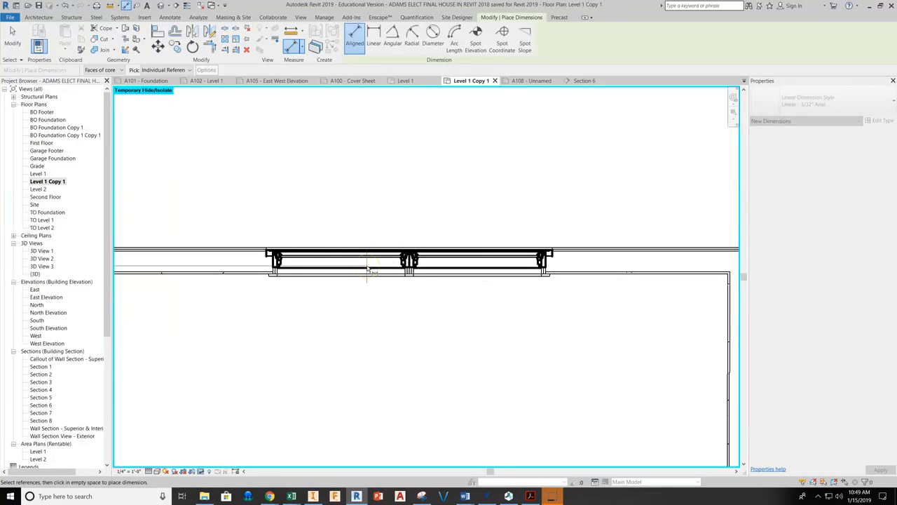
scroll(412, 265, "up", 6)
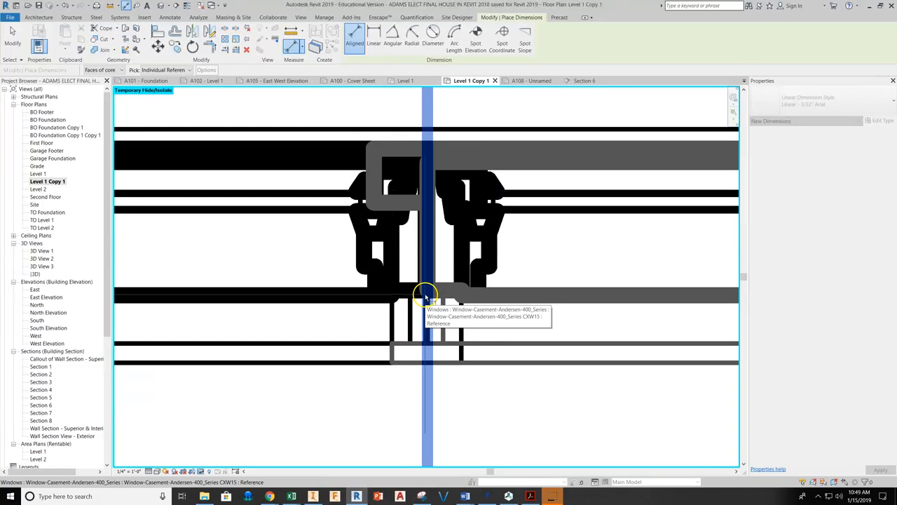
left_click(426, 296)
scroll(425, 296, "down", 6)
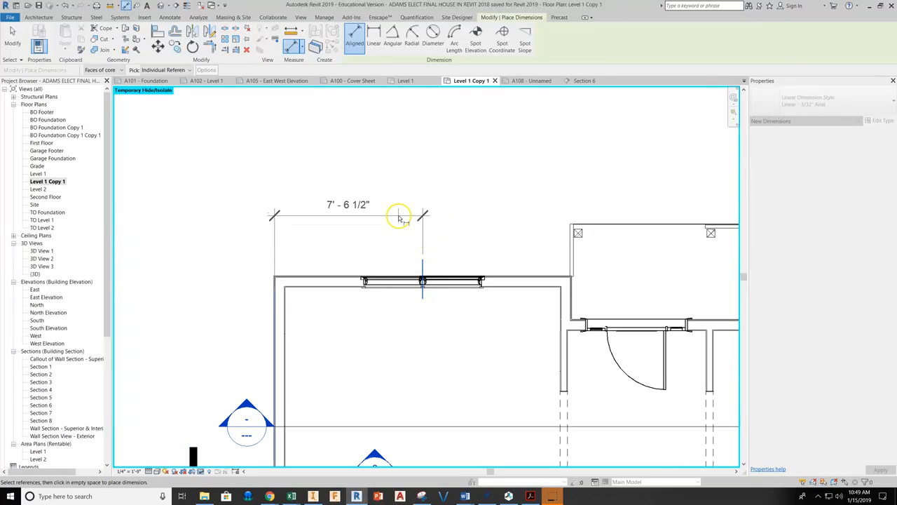
middle_click_drag(425, 171, 384, 195)
scroll(340, 197, "down", 1)
scroll(356, 177, "down", 2)
scroll(278, 184, "up", 2)
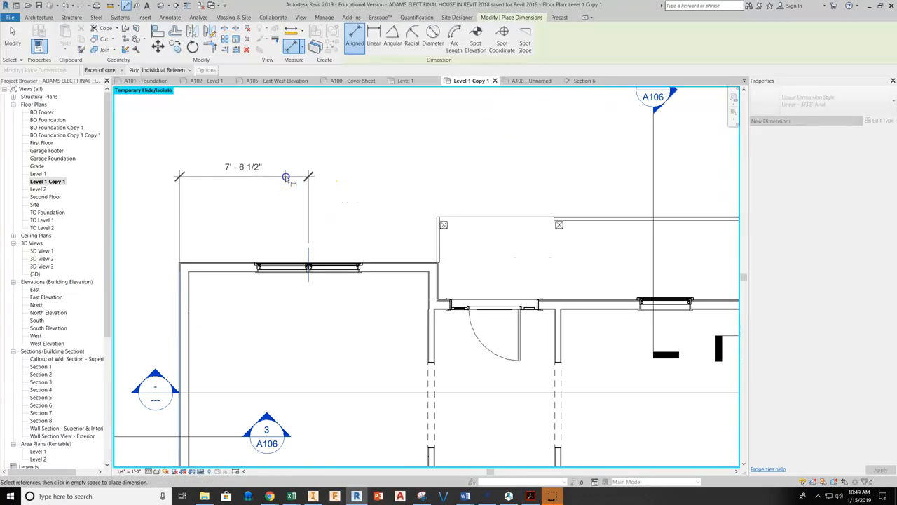
Dimension from the double window's centre to the core face of the exterior wall at the jog, in line with the first dimension
scroll(323, 267, "up", 5)
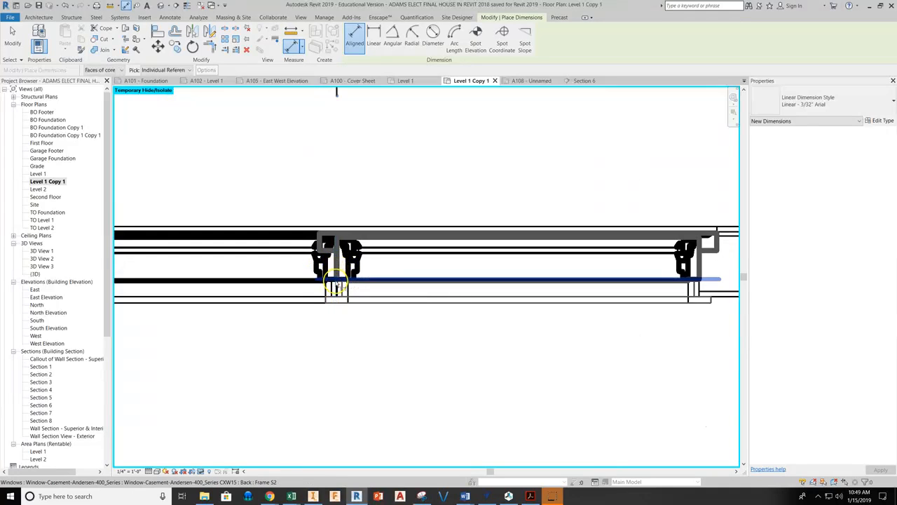
scroll(337, 280, "up", 3)
scroll(339, 294, "down", 8)
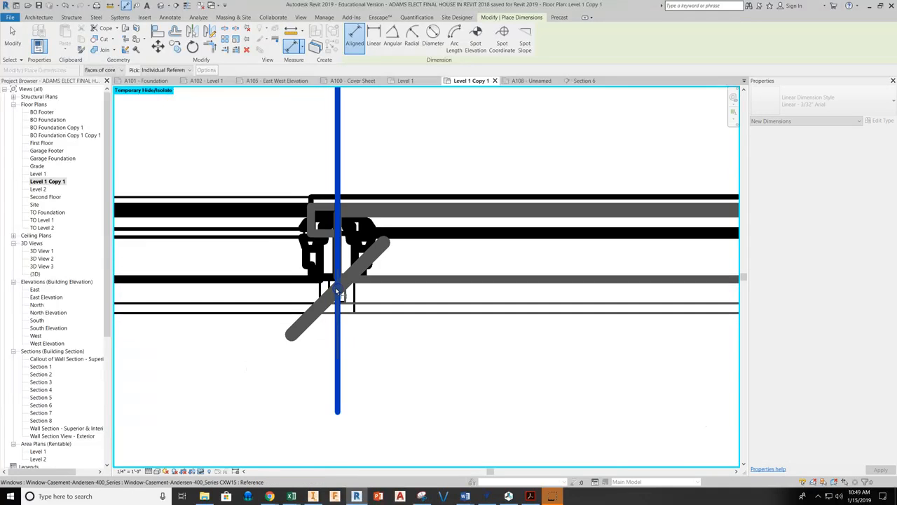
left_click(342, 310)
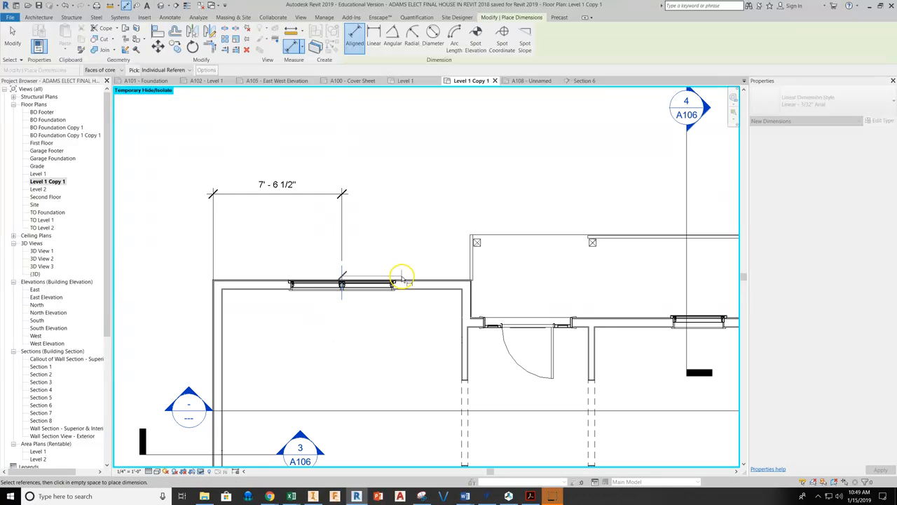
scroll(457, 289, "up", 5)
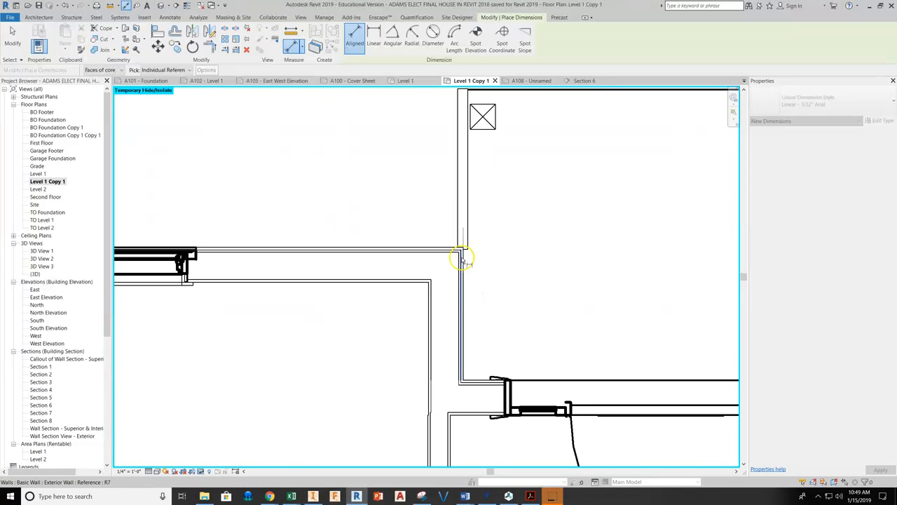
left_click(464, 314)
scroll(462, 310, "down", 5)
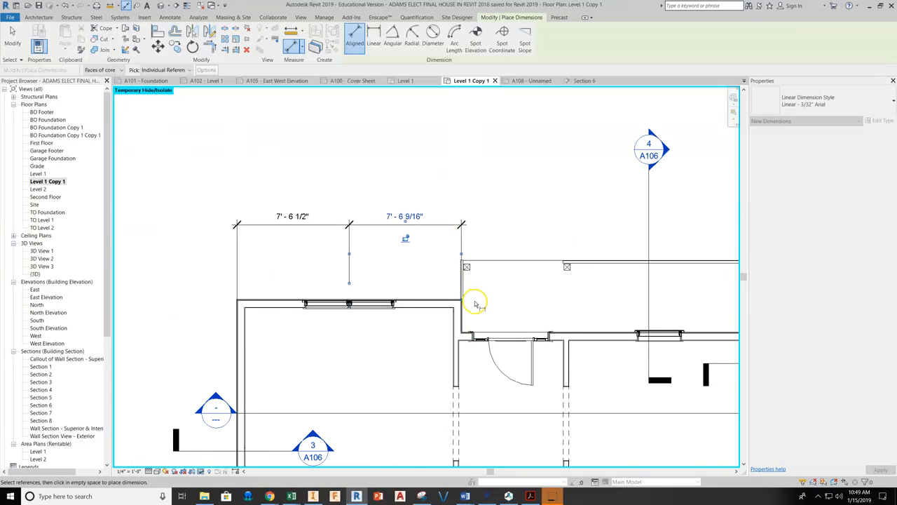
Dimension from the core face of the exterior wall at the jog to the entry door's centre, in line with the existing dimensions
scroll(475, 304, "up", 3)
middle_click_drag(490, 277, 374, 197)
scroll(340, 250, "up", 6)
scroll(335, 256, "up", 1)
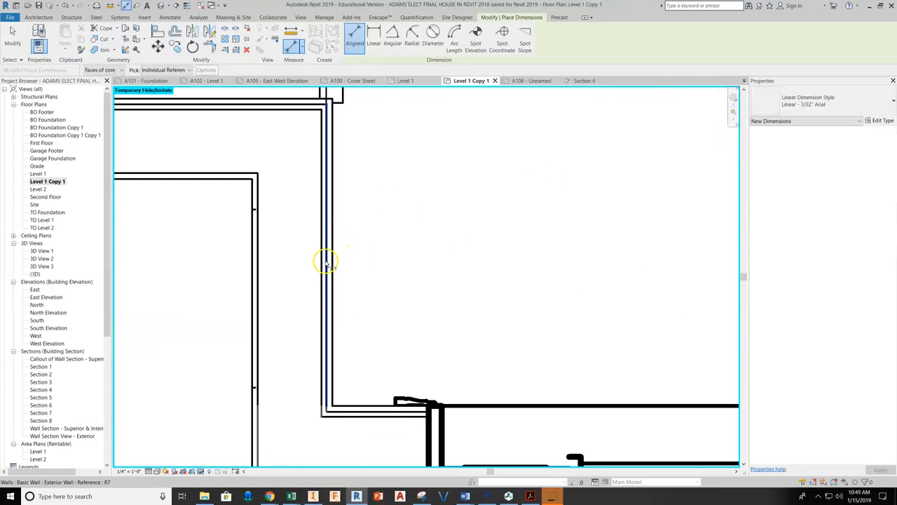
scroll(326, 265, "down", 4)
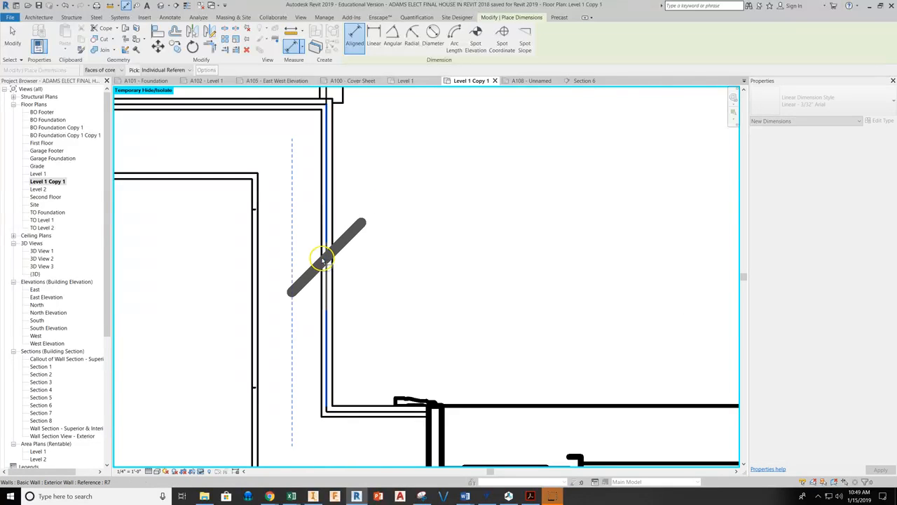
scroll(332, 258, "down", 1)
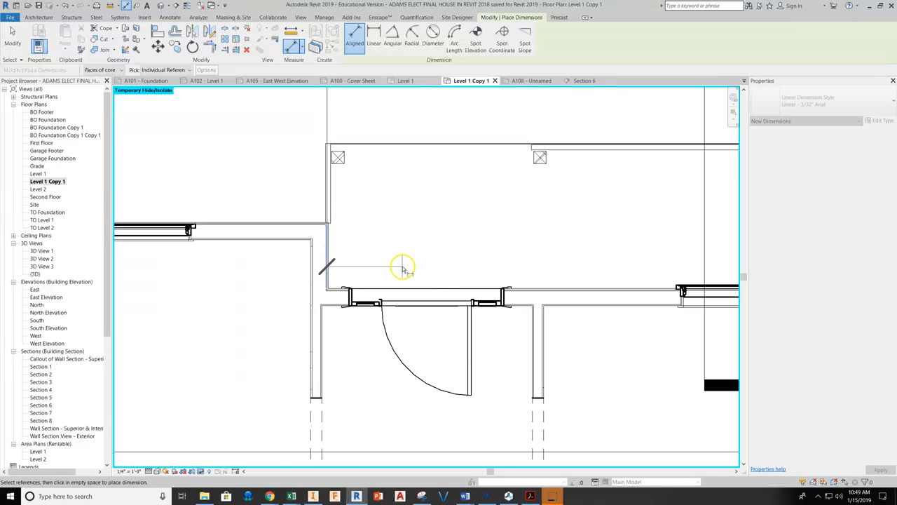
scroll(427, 280, "down", 1)
scroll(427, 288, "up", 3)
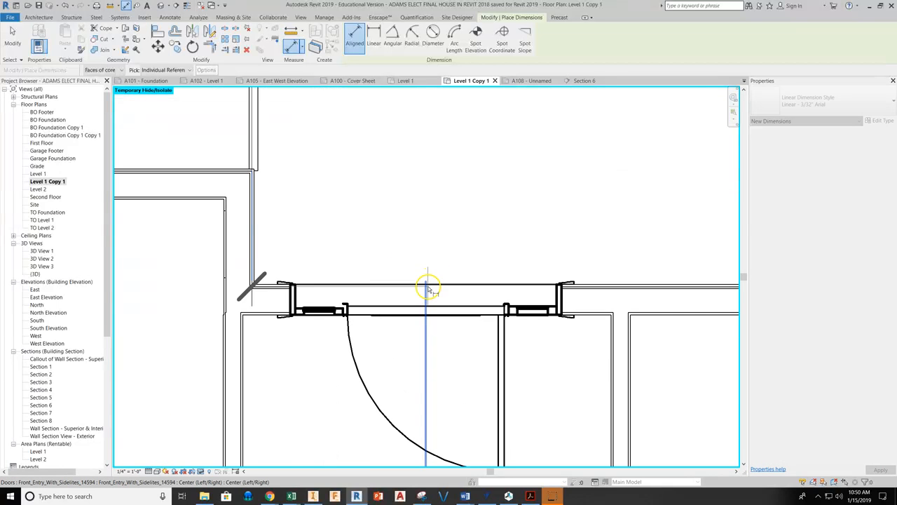
scroll(253, 237, "up", 1)
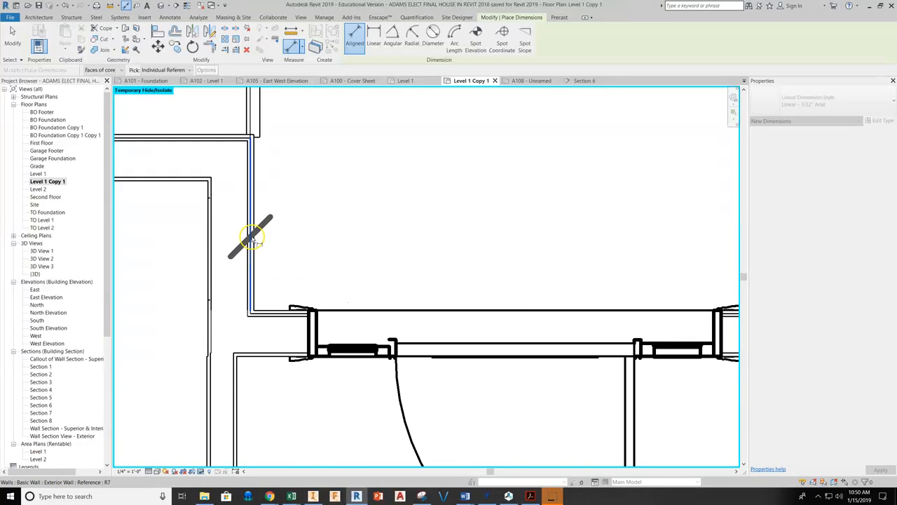
left_click(254, 237)
scroll(254, 237, "down", 3)
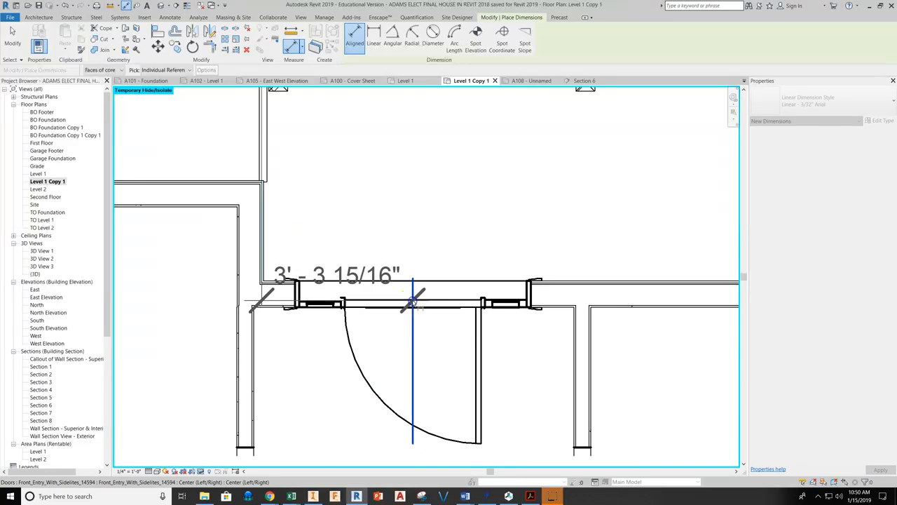
scroll(414, 301, "down", 3)
left_click(429, 293)
left_click(385, 188)
Dimension from the entry door's centre to the near core face of the interior wall on its right, aligned with the dimension row
scroll(446, 306, "up", 3)
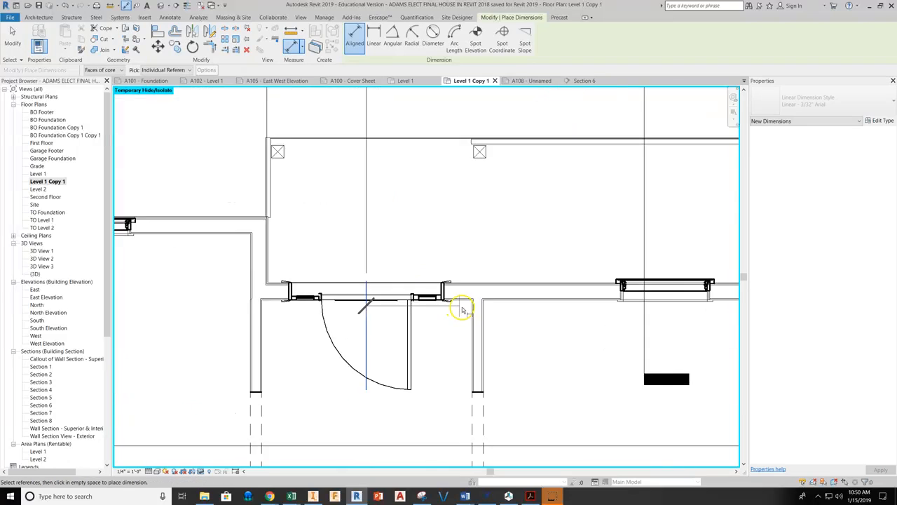
scroll(463, 309, "up", 4)
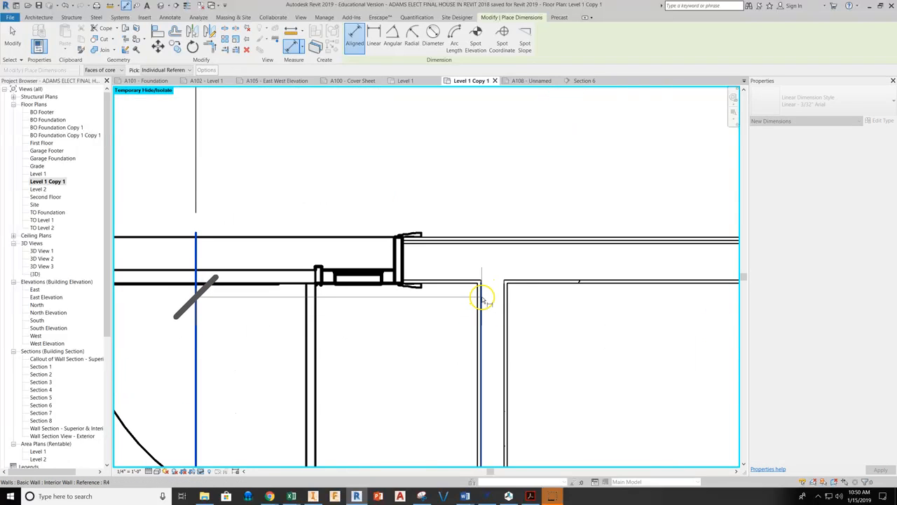
scroll(484, 297, "down", 2)
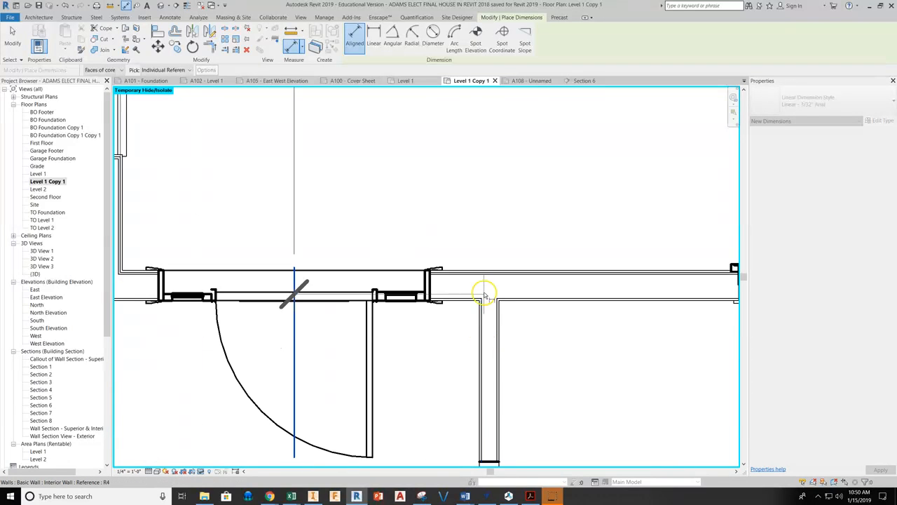
scroll(479, 329, "up", 2)
left_click(480, 330)
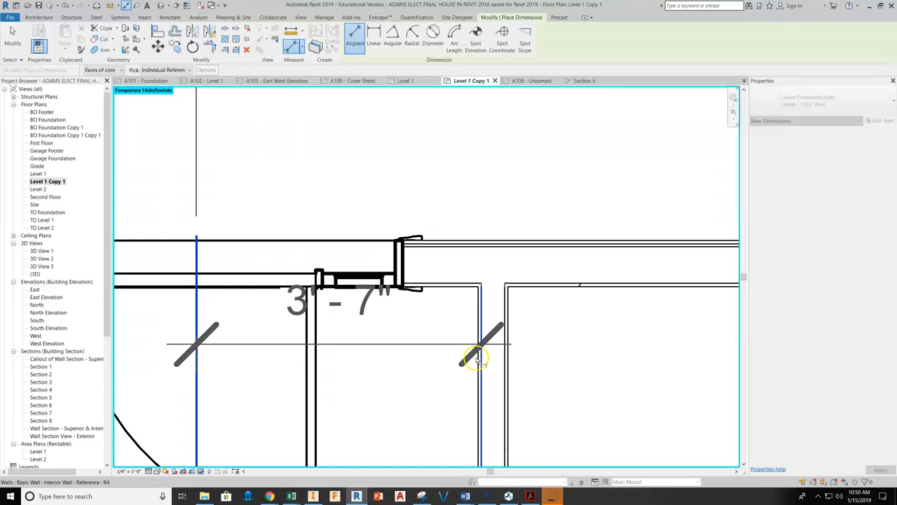
scroll(481, 354, "down", 3)
left_click(467, 127)
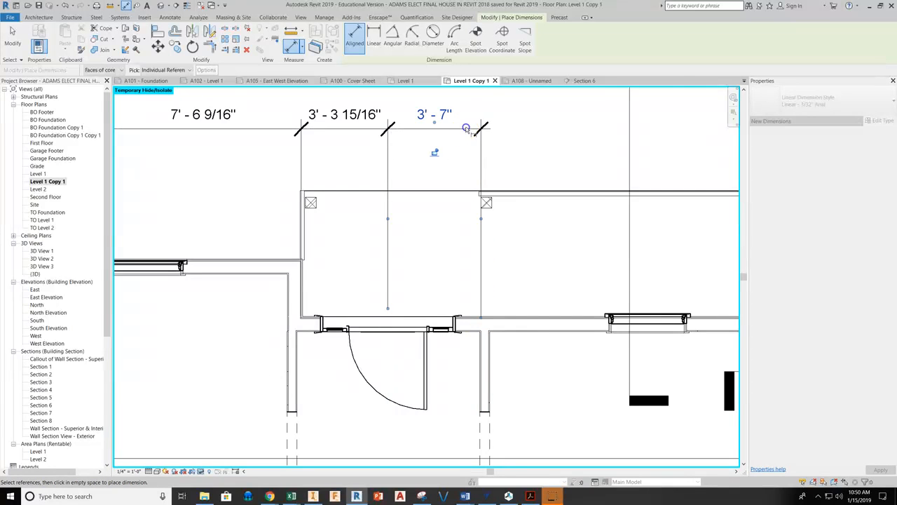
Dimension from the far core face of that interior wall to the centre of the single window, continuing the dimension row
scroll(503, 358, "up", 4)
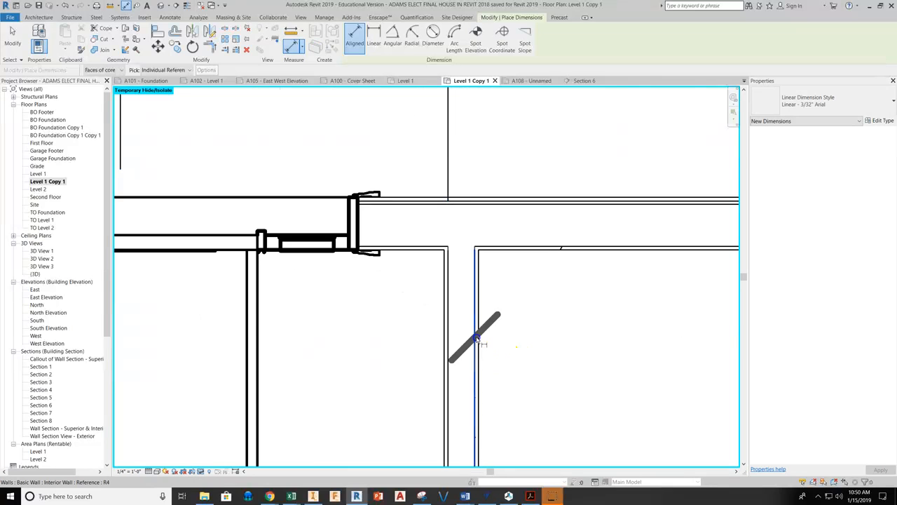
scroll(478, 340, "down", 4)
scroll(483, 316, "up", 4)
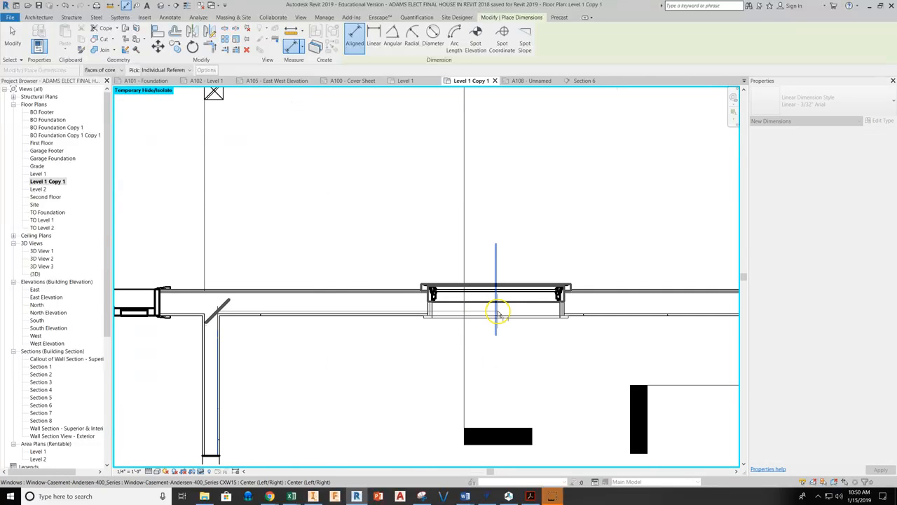
left_click(496, 313)
scroll(480, 328, "down", 3)
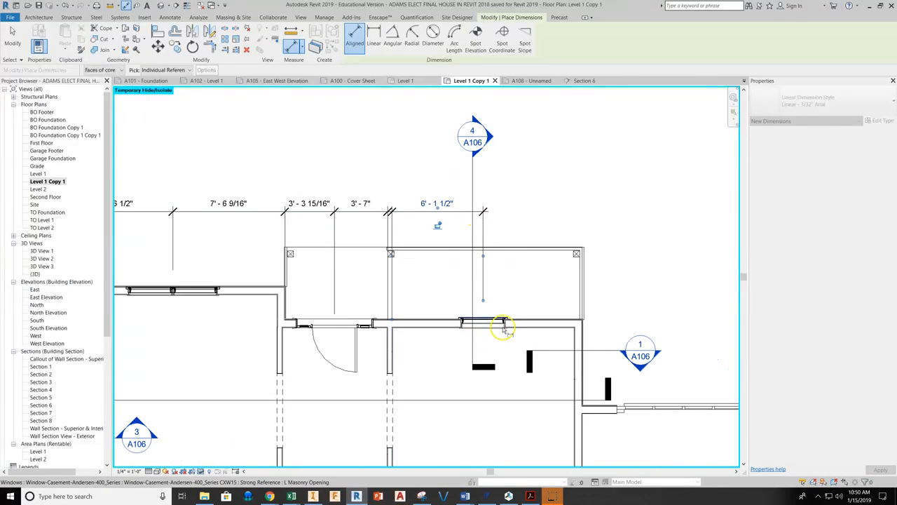
Dimension from the single window's centre to the core face of the room's right exterior wall, continuing the dimension row
scroll(578, 338, "up", 4)
scroll(578, 338, "up", 2)
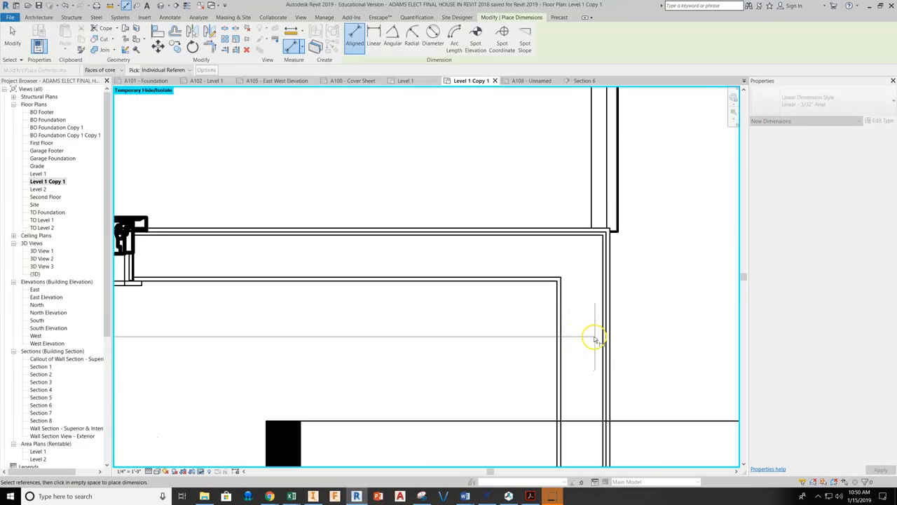
left_click(607, 336)
scroll(603, 343, "down", 5)
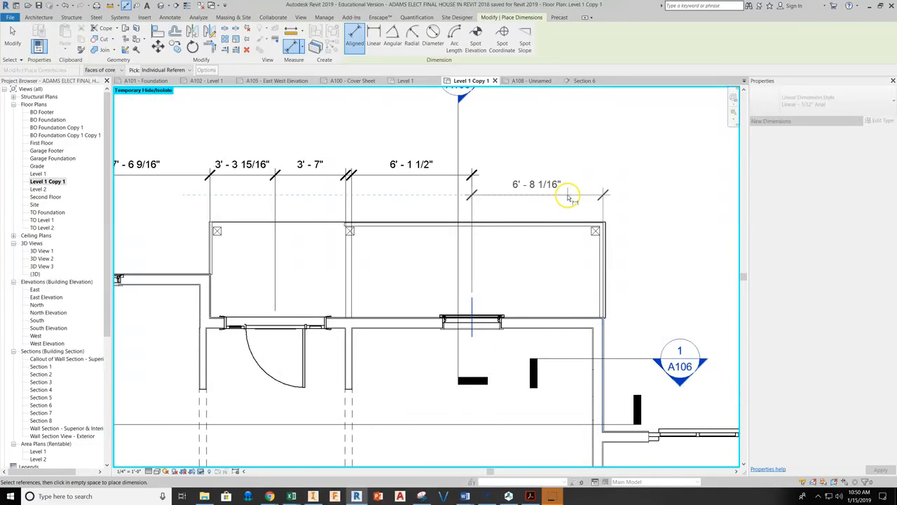
left_click(566, 176)
scroll(520, 194, "down", 2)
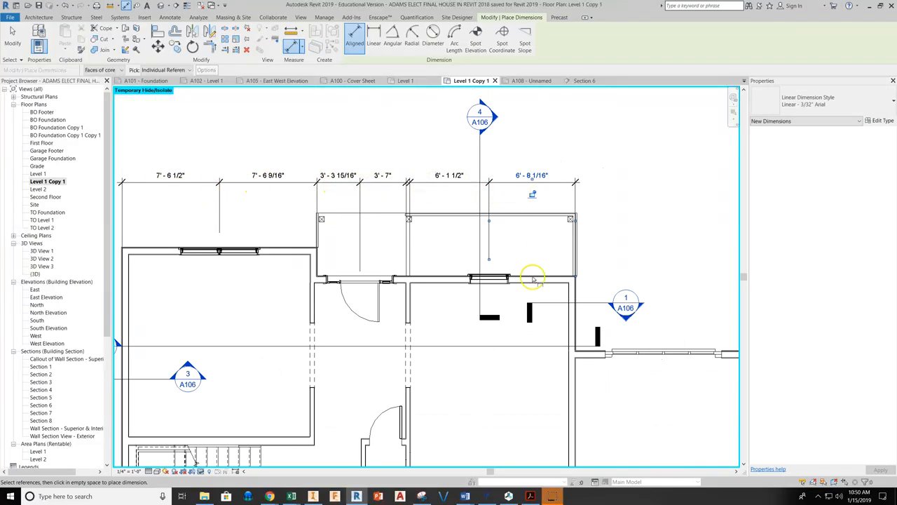
Dimension the single-window room's full width between its right exterior wall and left interior wall core faces, placing it above the existing row
scroll(567, 297, "up", 6)
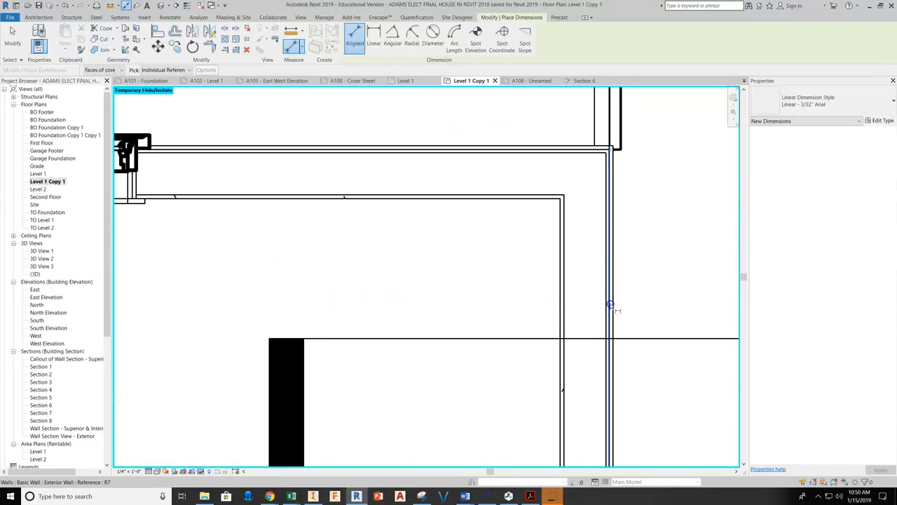
left_click(609, 306)
scroll(574, 299, "down", 5)
scroll(393, 294, "up", 3)
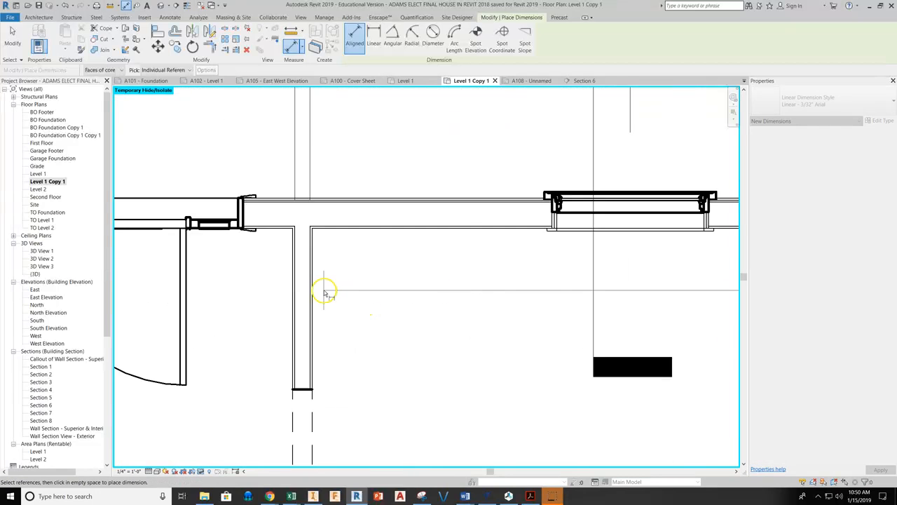
scroll(324, 291, "up", 1)
left_click(312, 292)
scroll(330, 304, "down", 3)
middle_click_drag(490, 217, 485, 295)
left_click(471, 162)
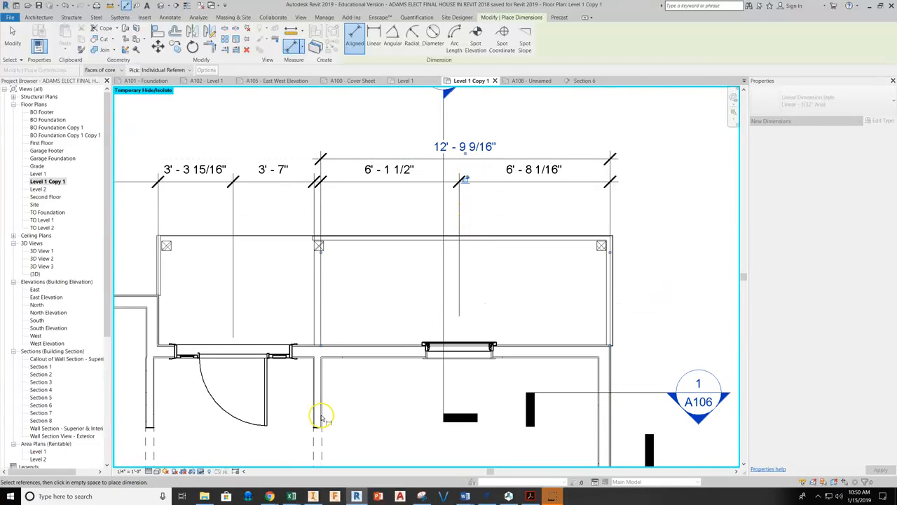
Dimension the entry's width between the core faces of the walls on both sides of it, aligned with the second dimension row
scroll(427, 306, "up", 5)
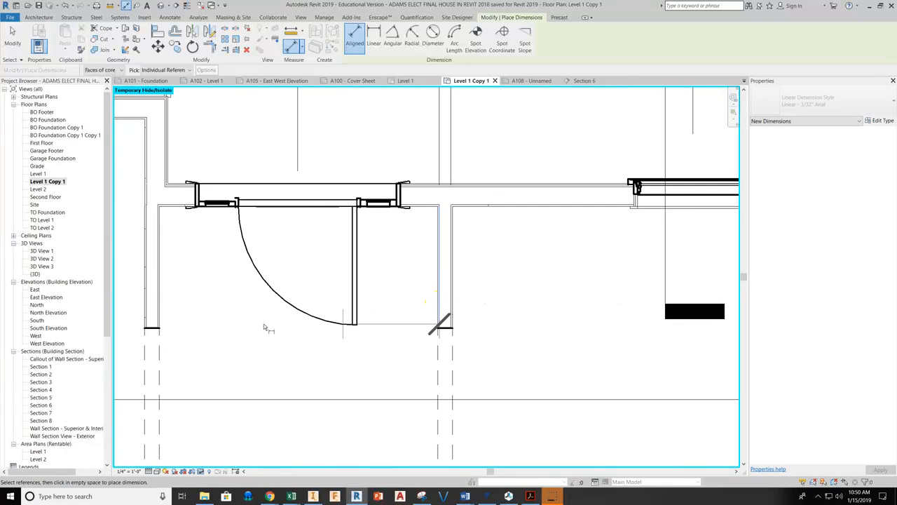
left_click(150, 311)
scroll(327, 326, "down", 3)
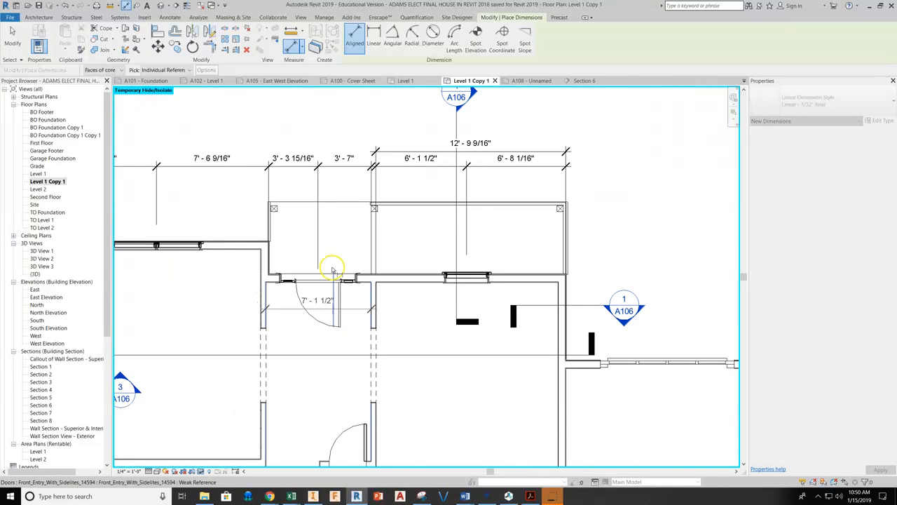
left_click(334, 153)
Dimension the double-window room's full width from the jog wall's core face to the left exterior wall's core face, continuing the second row
scroll(344, 276, "up", 4)
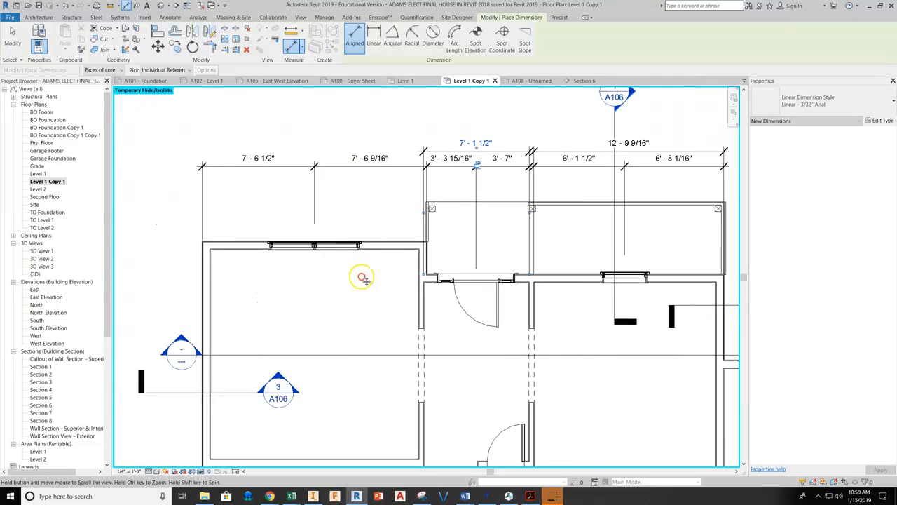
scroll(493, 268, "up", 5)
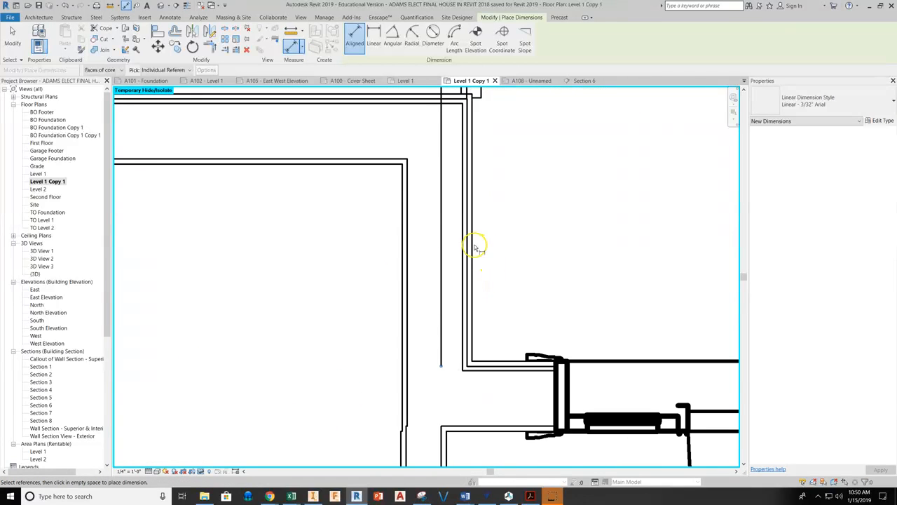
left_click(483, 270)
scroll(505, 272, "down", 5)
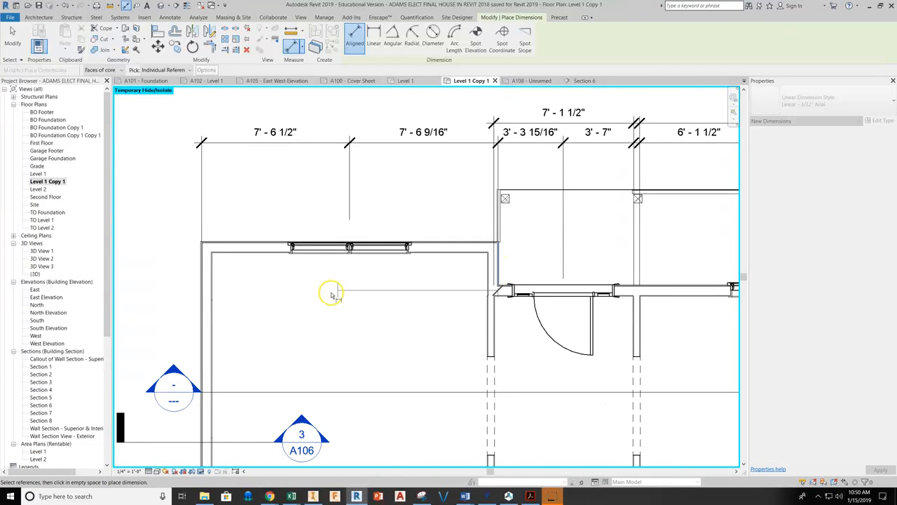
scroll(198, 245, "up", 3)
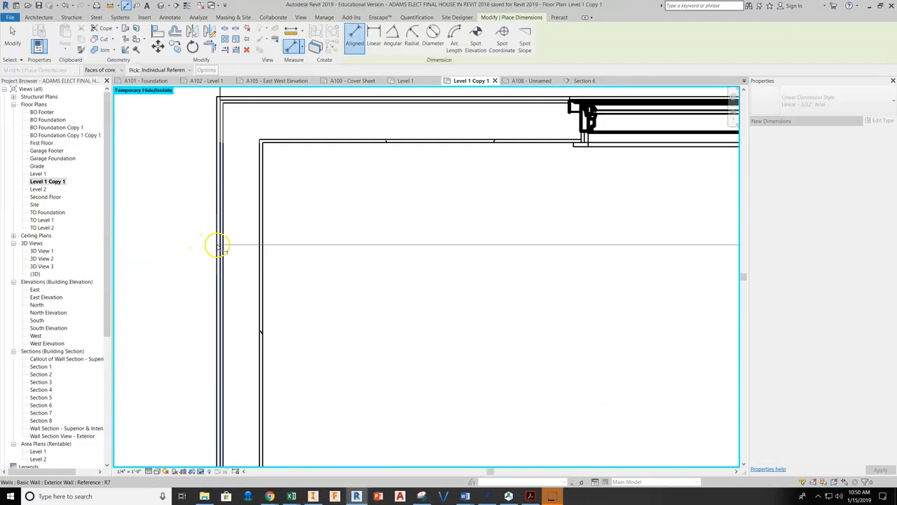
left_click(220, 250)
scroll(323, 280, "down", 4)
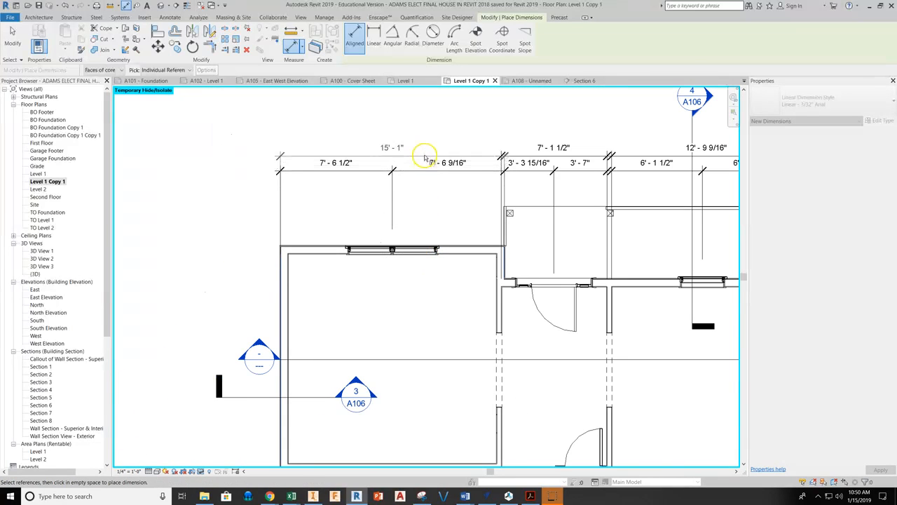
left_click(424, 156)
Move the left witness line of the entry's overall dimension onto the core face of the exterior wall at the jog
scroll(487, 177, "up", 3)
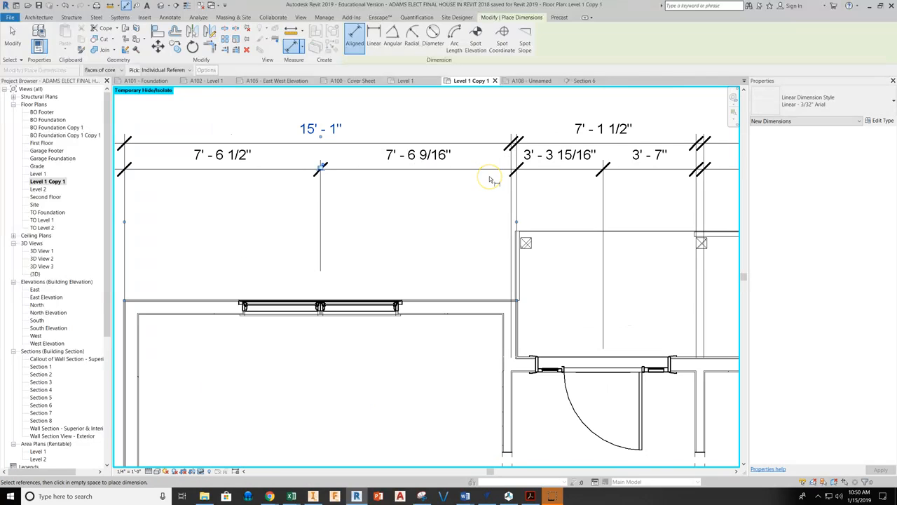
scroll(510, 182, "up", 3)
key("Escape")
key("Escape")
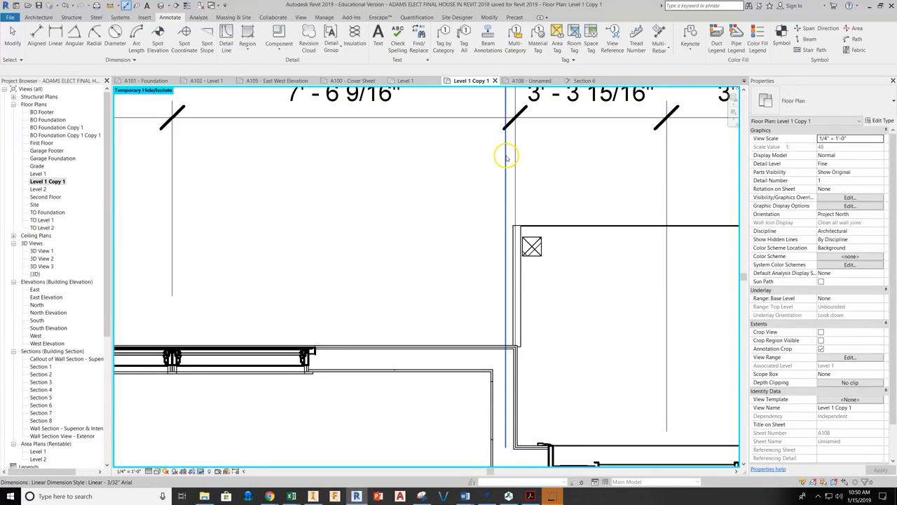
scroll(501, 140, "down", 3)
left_click(503, 136)
scroll(499, 336, "up", 5)
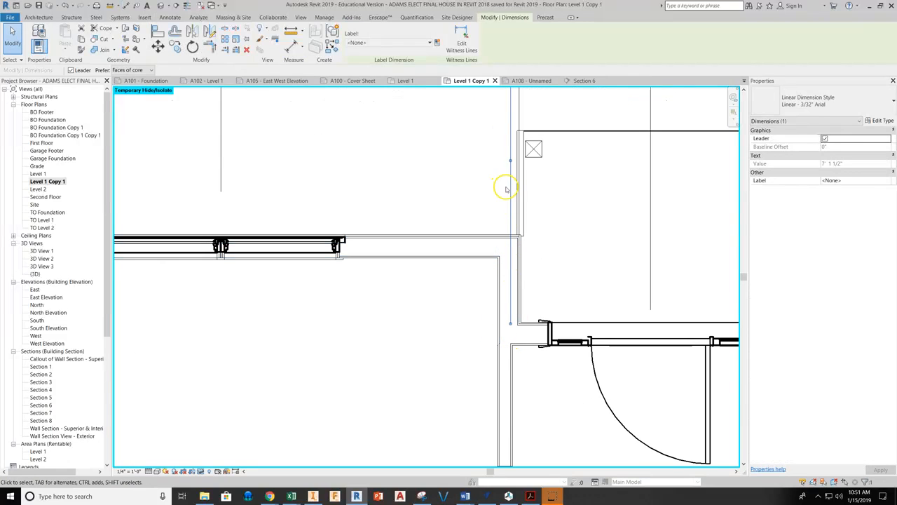
left_click_drag(510, 162, 525, 253)
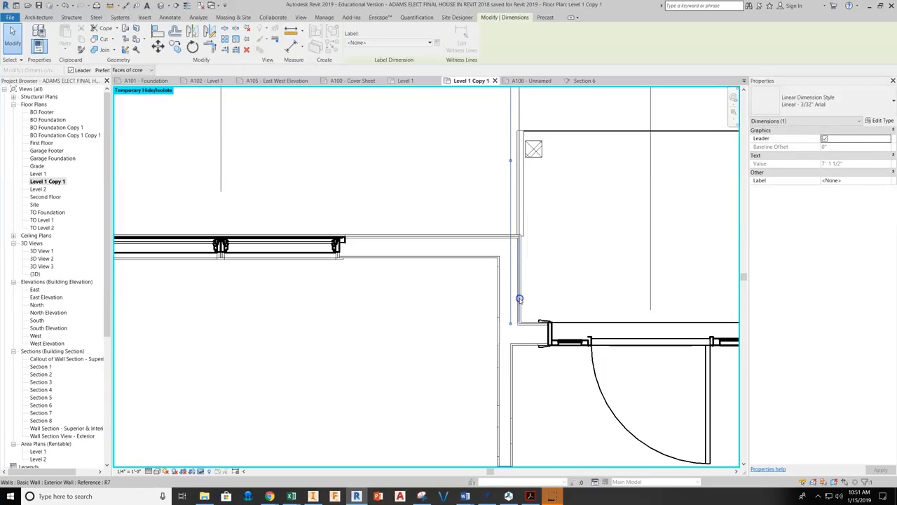
left_click_drag(519, 298, 519, 298)
key("Escape")
scroll(537, 203, "down", 4)
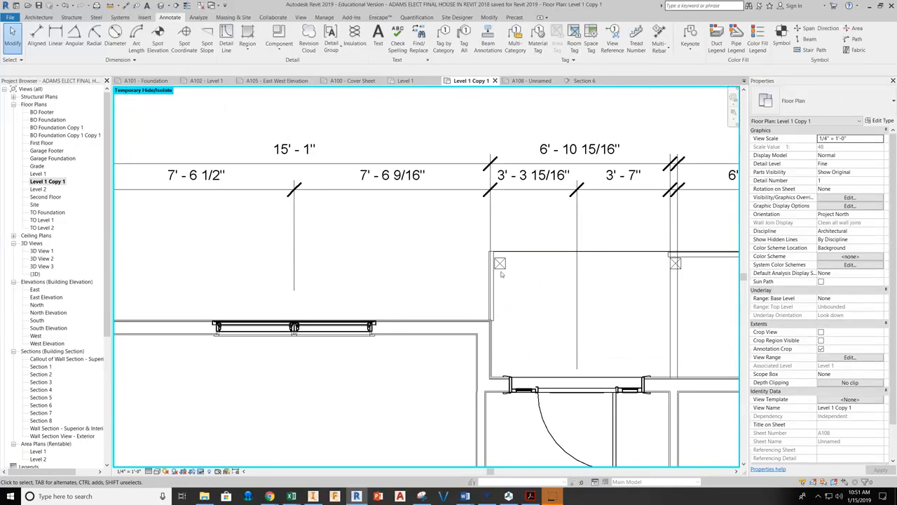
scroll(523, 311, "down", 1)
middle_click_drag(523, 312, 497, 261)
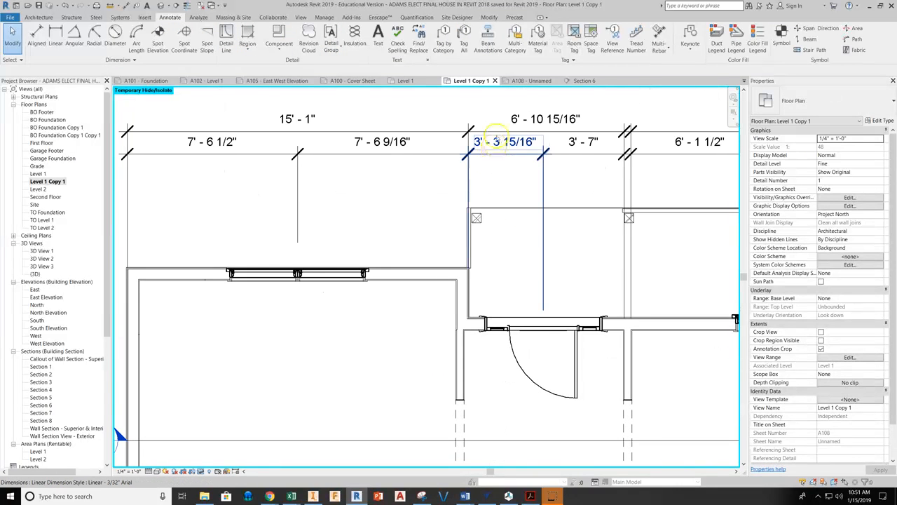
Move the entry's overall dimension's left witness line off the jog wall's core face and reattach it to that face
left_click(468, 198)
left_click_drag(468, 200, 462, 280)
scroll(491, 239, "up", 2)
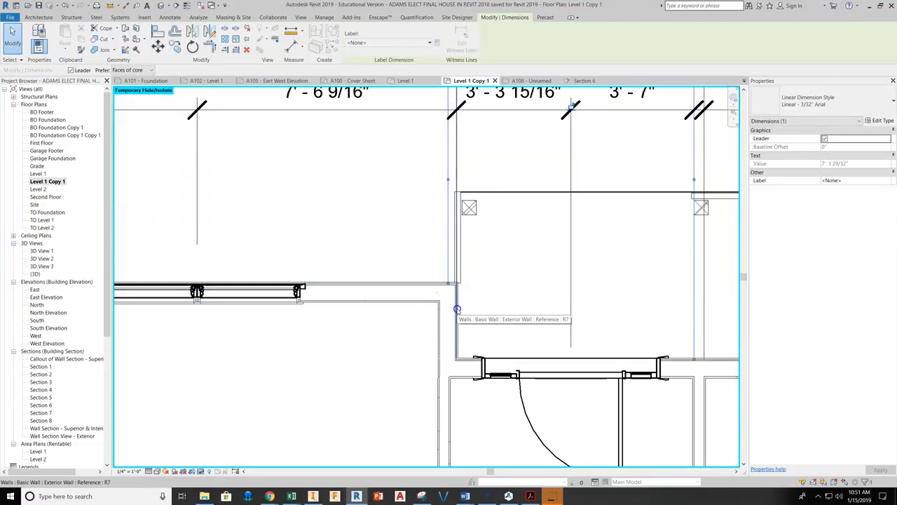
left_click(457, 309)
scroll(484, 294, "down", 2)
scroll(401, 228, "down", 2)
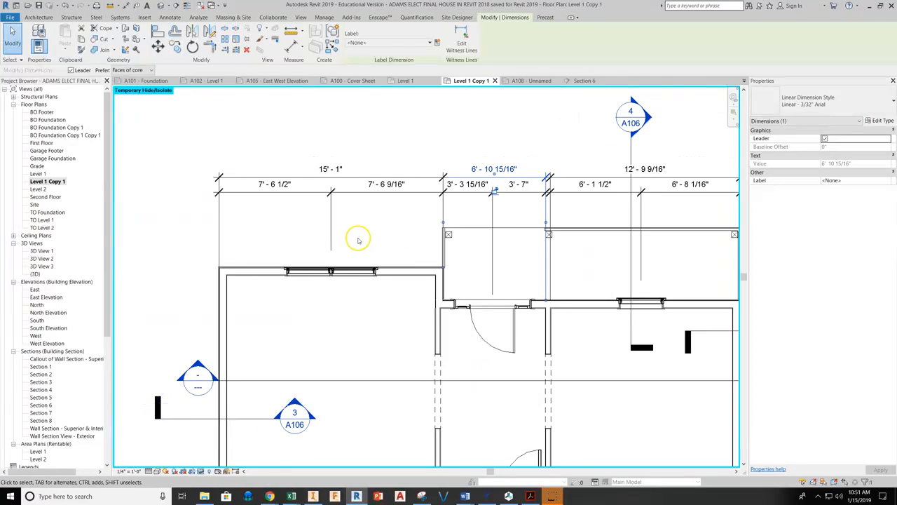
Add an overall aligned dimension between the right and left exterior wall core faces, placed as a third row above the others
middle_click_drag(670, 136, 451, 207)
middle_click_drag(409, 228, 527, 153)
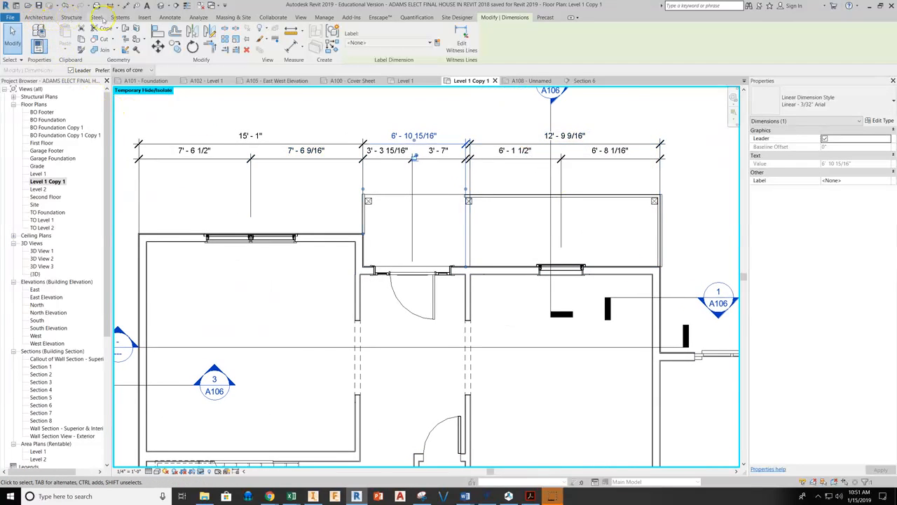
left_click(169, 17)
left_click(35, 38)
scroll(673, 280, "up", 5)
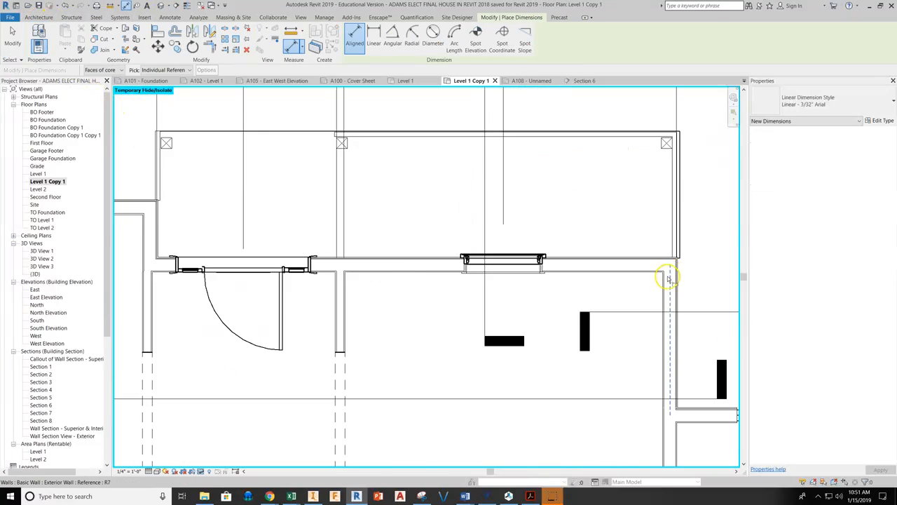
scroll(684, 300, "down", 2)
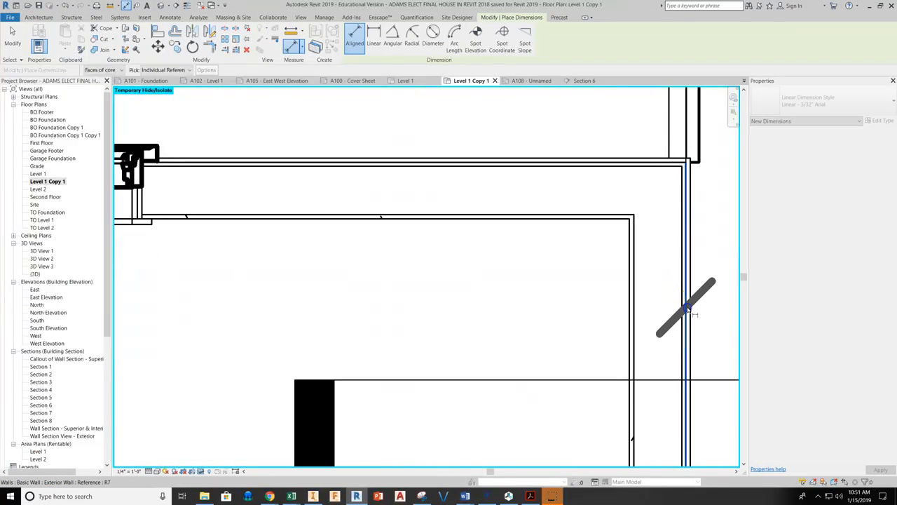
scroll(673, 309, "down", 3)
scroll(430, 310, "down", 2)
scroll(280, 284, "up", 5)
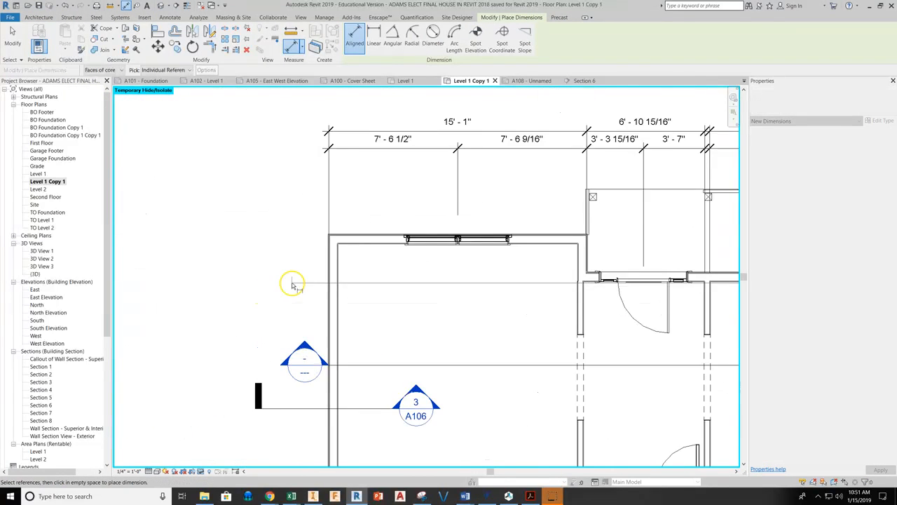
scroll(347, 284, "up", 1)
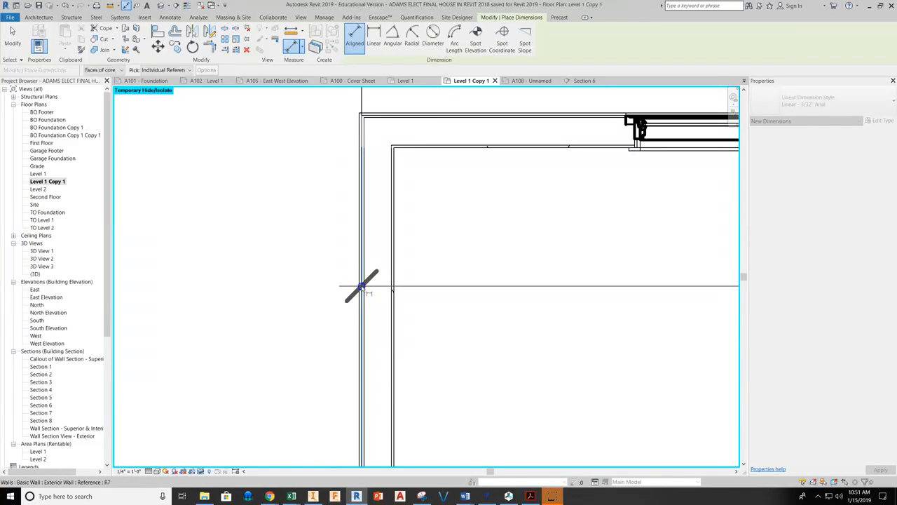
scroll(353, 291, "down", 3)
scroll(525, 286, "down", 4)
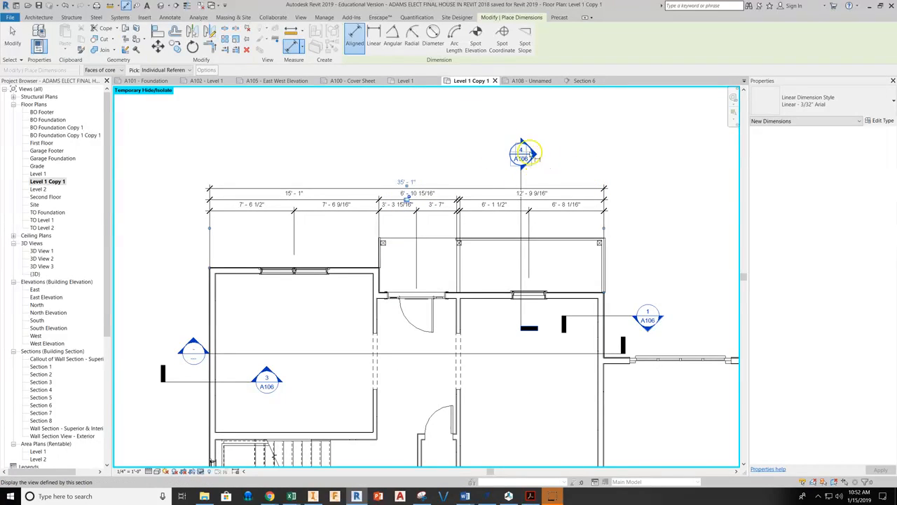
Dimension from the core face of the exterior wall beside the garage to the first garage door's centre, in line with the lowest dimension row
middle_click_drag(562, 169, 413, 150)
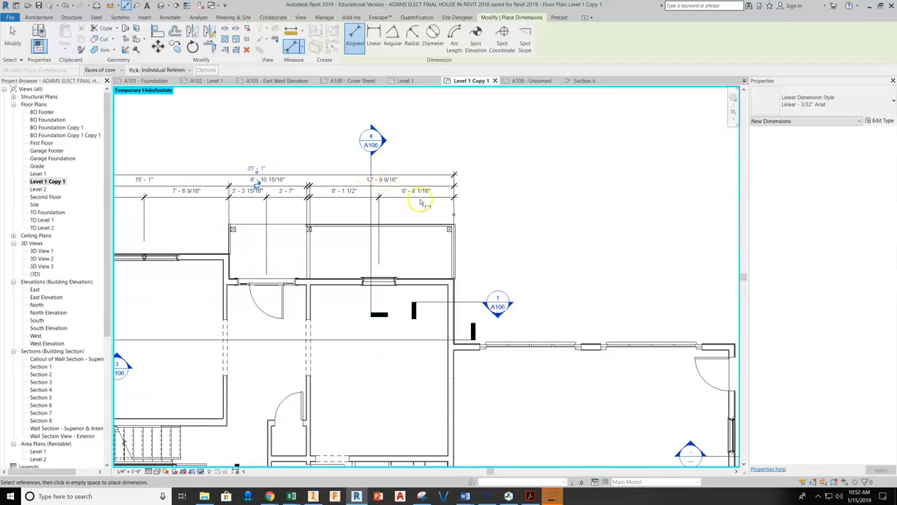
middle_click_drag(536, 245, 477, 218)
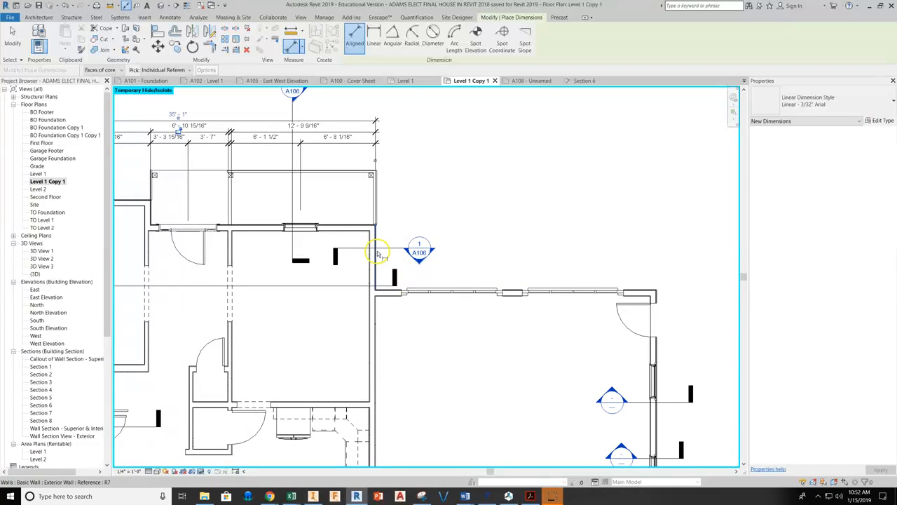
scroll(372, 245, "up", 6)
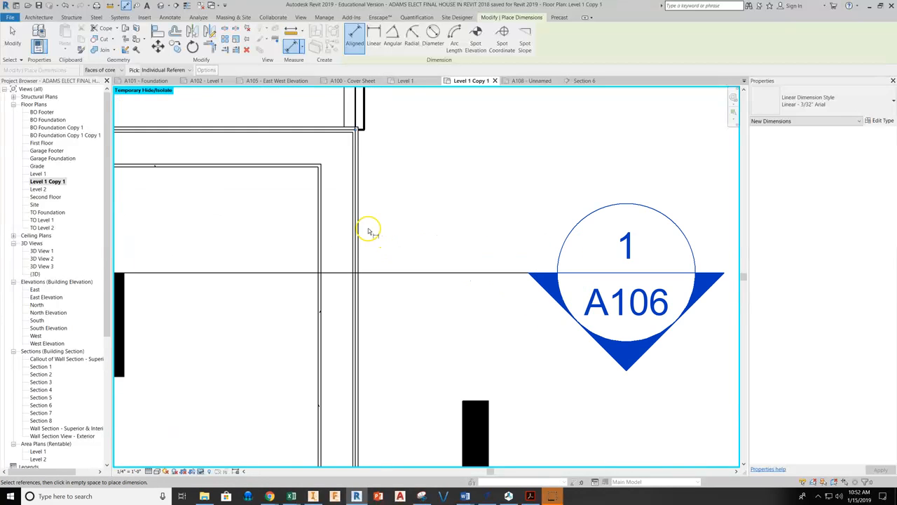
scroll(373, 249, "down", 5)
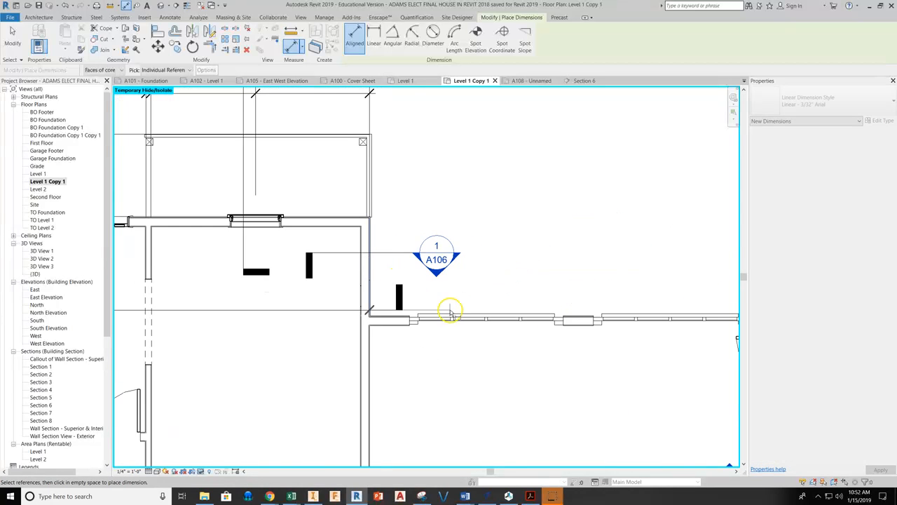
left_click(489, 322)
scroll(491, 223, "down", 3)
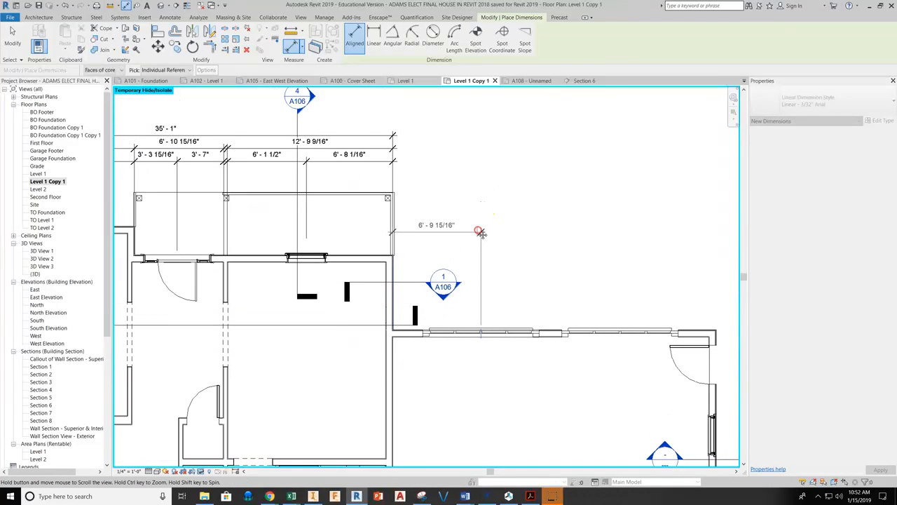
left_click(433, 161)
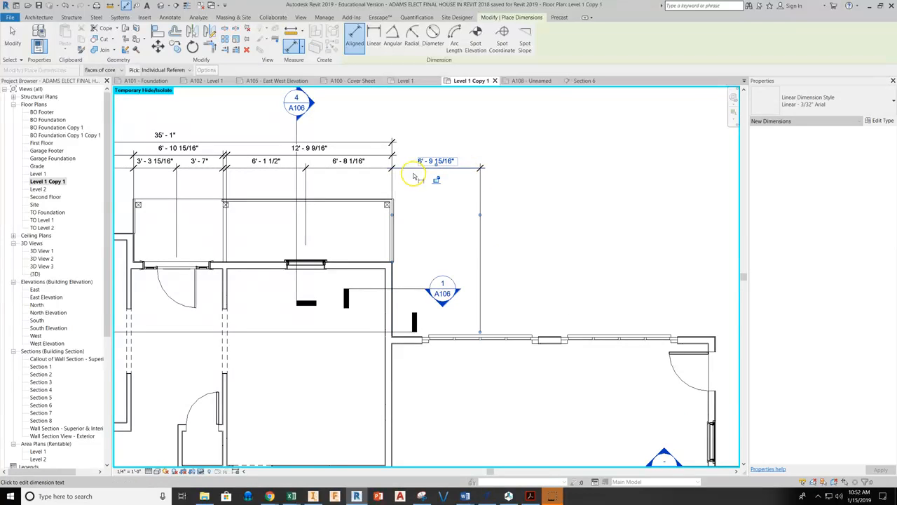
Dimension from the first garage door's centre to the second garage door's centre, continuing the lowest dimension row
scroll(480, 342, "up", 4)
left_click(476, 349)
scroll(511, 313, "down", 2)
middle_click_drag(611, 272, 420, 251)
left_click(477, 314)
scroll(464, 224, "down", 3)
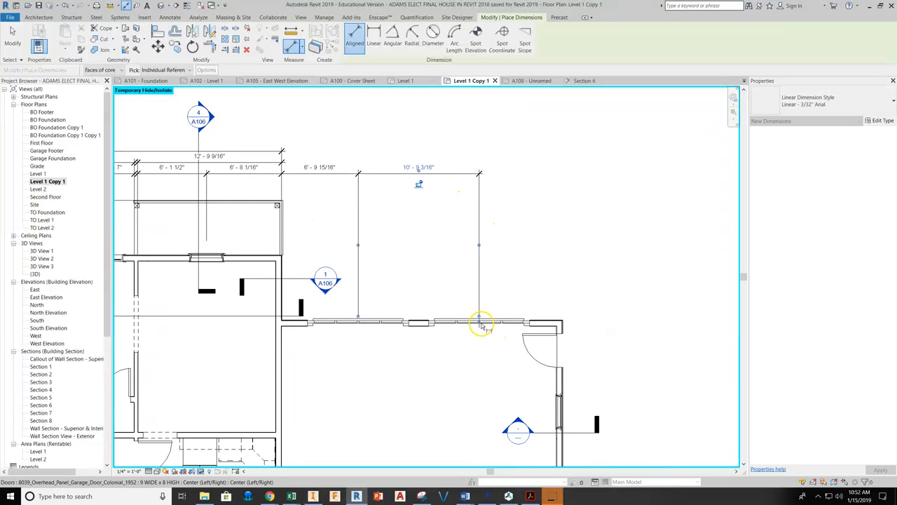
Dimension from the second garage door's centre to the core face of the garage's right exterior wall, continuing the lowest row
scroll(481, 320, "up", 3)
left_click(476, 319)
scroll(466, 321, "down", 2)
scroll(611, 327, "up", 4)
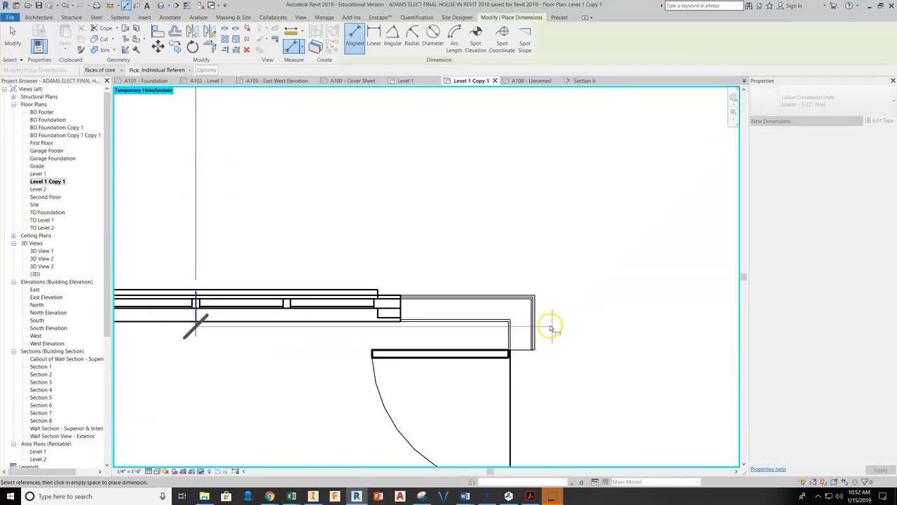
left_click(522, 326)
scroll(527, 330, "down", 5)
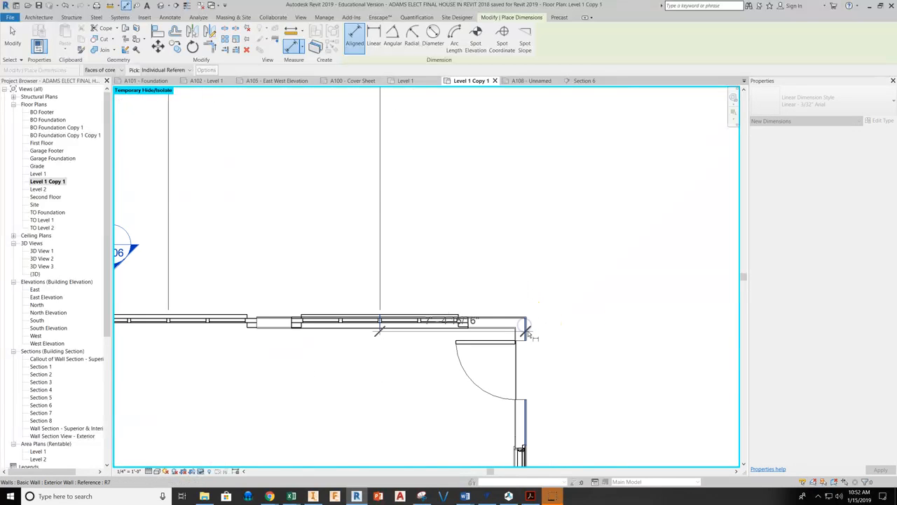
left_click(489, 181)
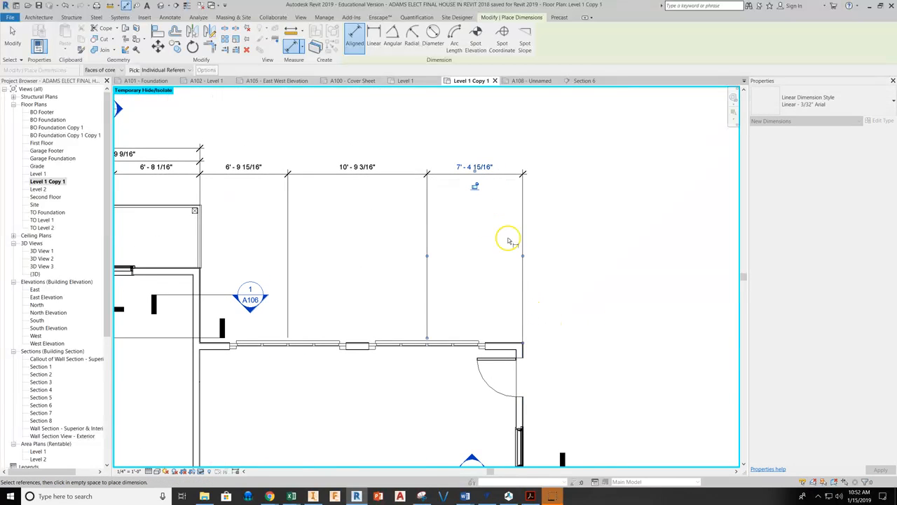
Add an overall garage width dimension between the core faces of its right and left exterior walls, aligned with the second row
scroll(525, 347, "up", 4)
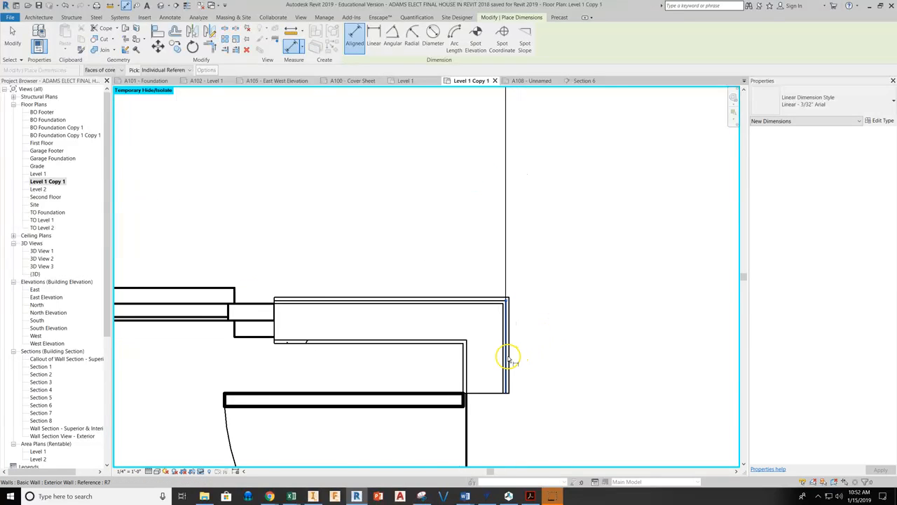
left_click(508, 358)
scroll(509, 359, "down", 5)
middle_click_drag(296, 309, 589, 334)
scroll(377, 278, "up", 2)
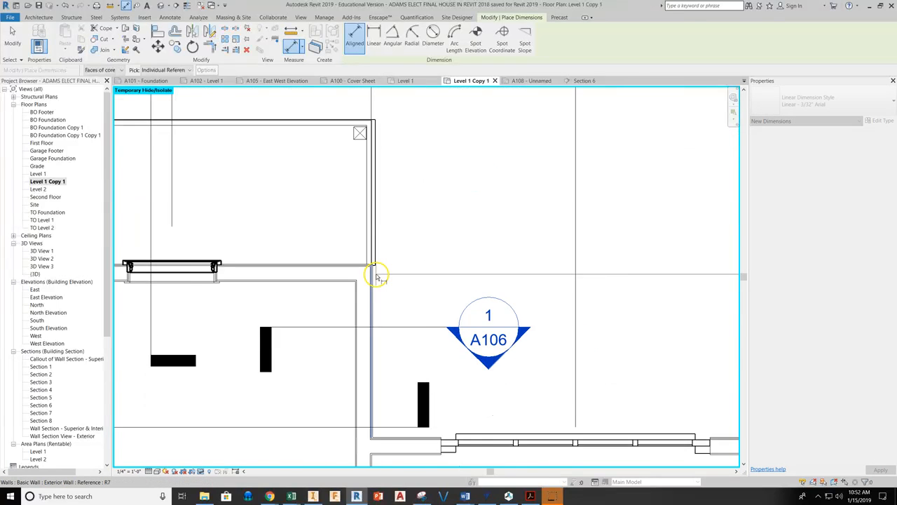
scroll(376, 277, "up", 1)
left_click(372, 275)
scroll(376, 289, "down", 1)
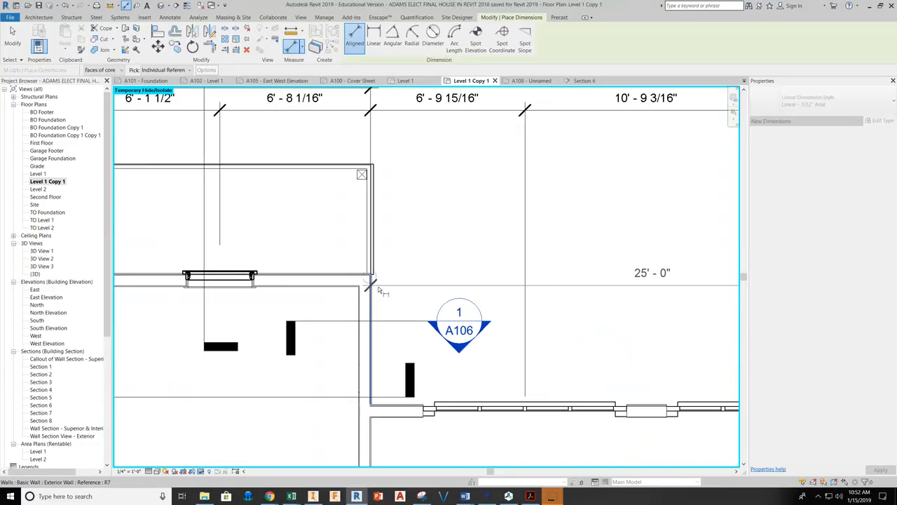
scroll(376, 289, "down", 1)
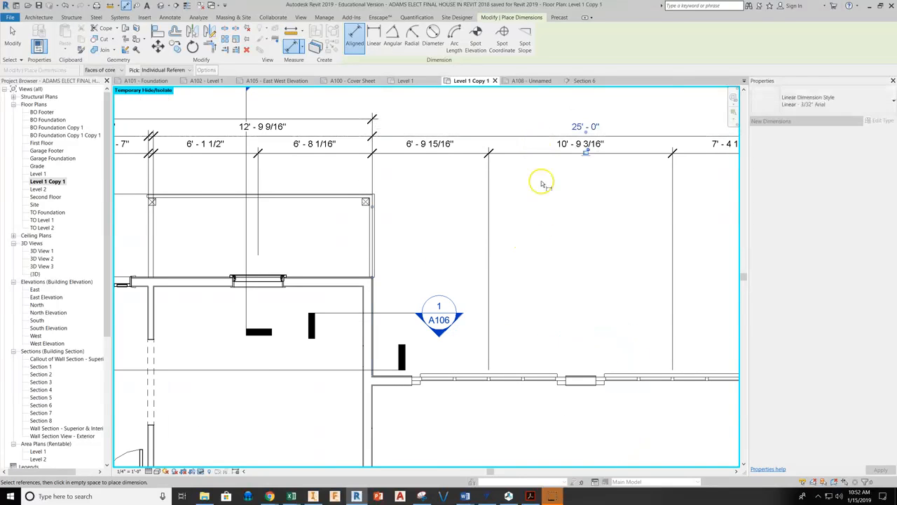
scroll(542, 184, "down", 4)
middle_click_drag(472, 206, 507, 204)
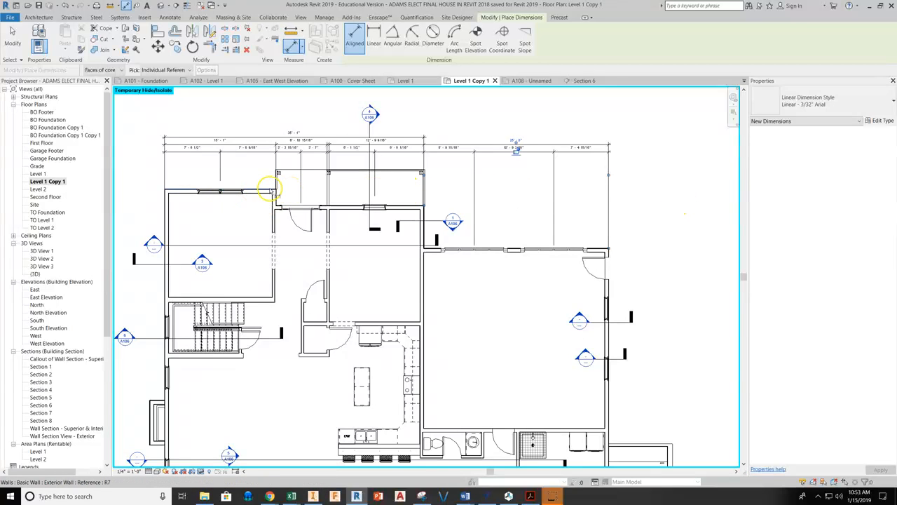
Dimension the offset between the upper-left room's top exterior wall and the neighbouring recessed wall at their core faces, placed right of the garage
scroll(277, 192, "up", 3)
scroll(278, 195, "up", 2)
scroll(279, 196, "up", 2)
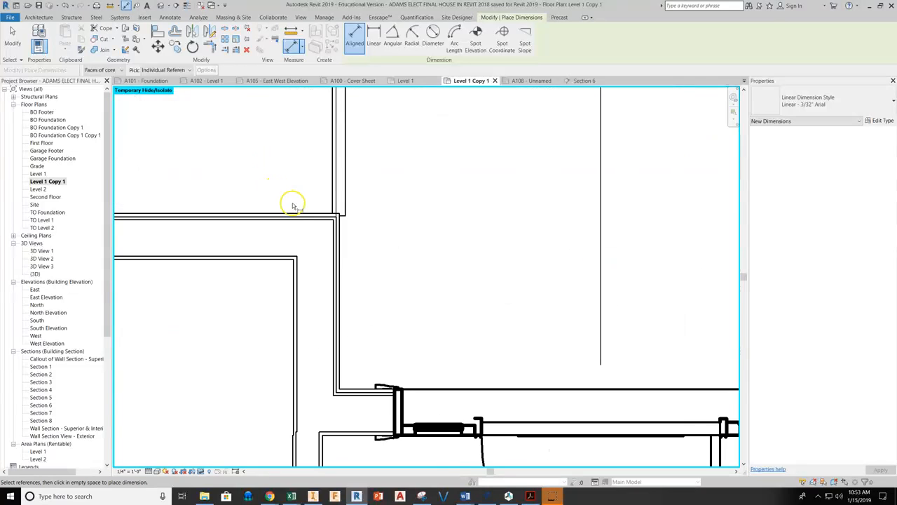
left_click(291, 219)
scroll(320, 231, "down", 5)
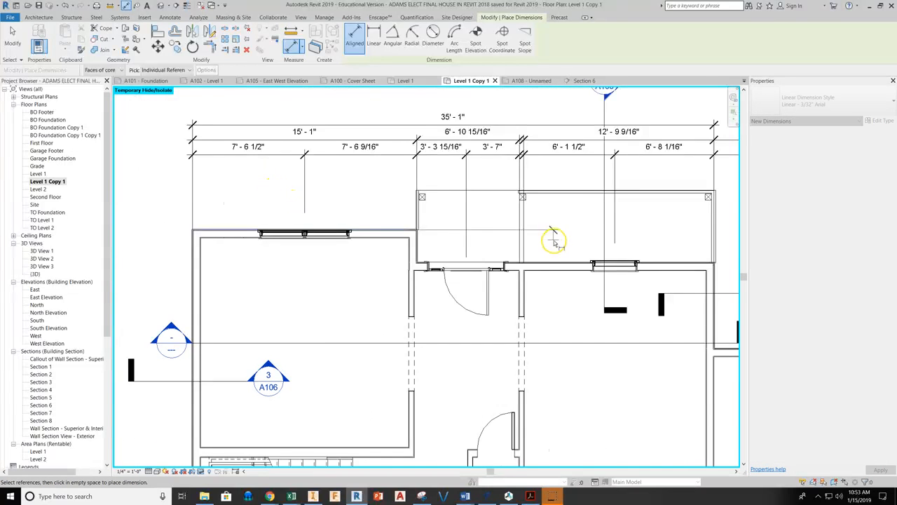
middle_click_drag(619, 246, 523, 248)
scroll(570, 256, "up", 8)
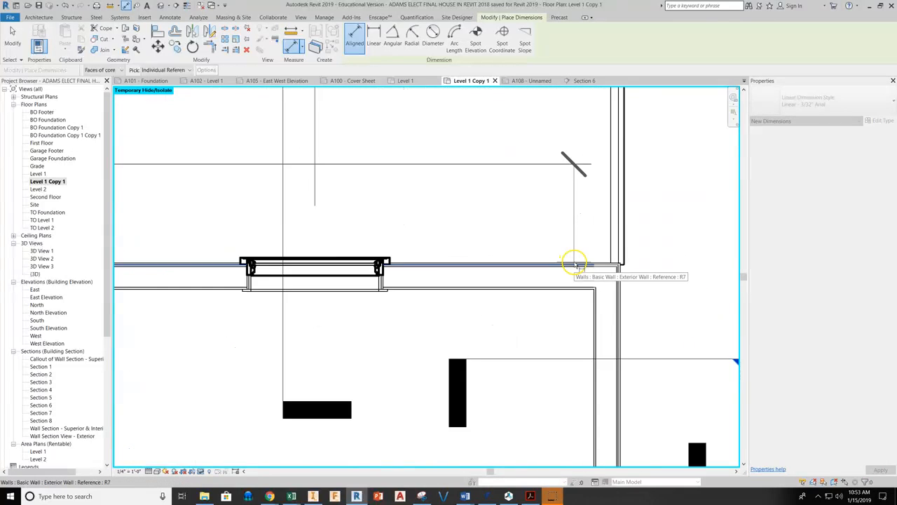
scroll(587, 268, "down", 8)
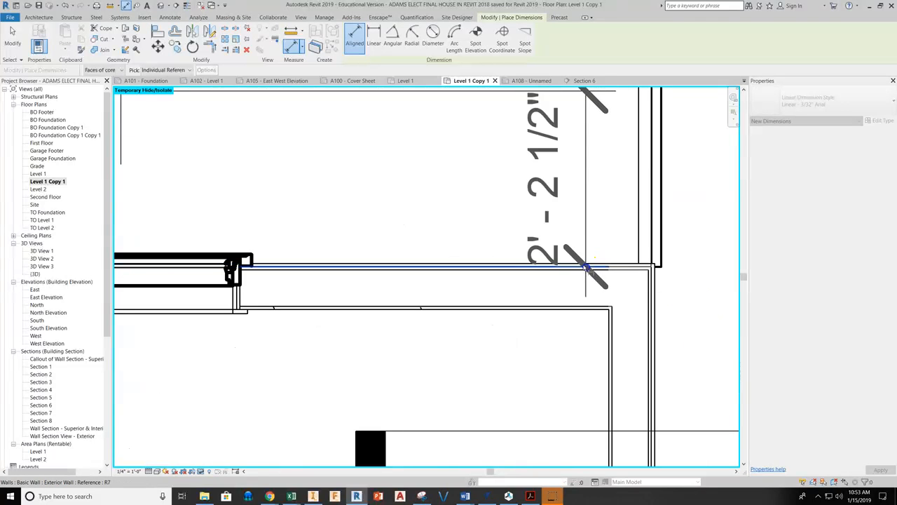
scroll(621, 253, "down", 3)
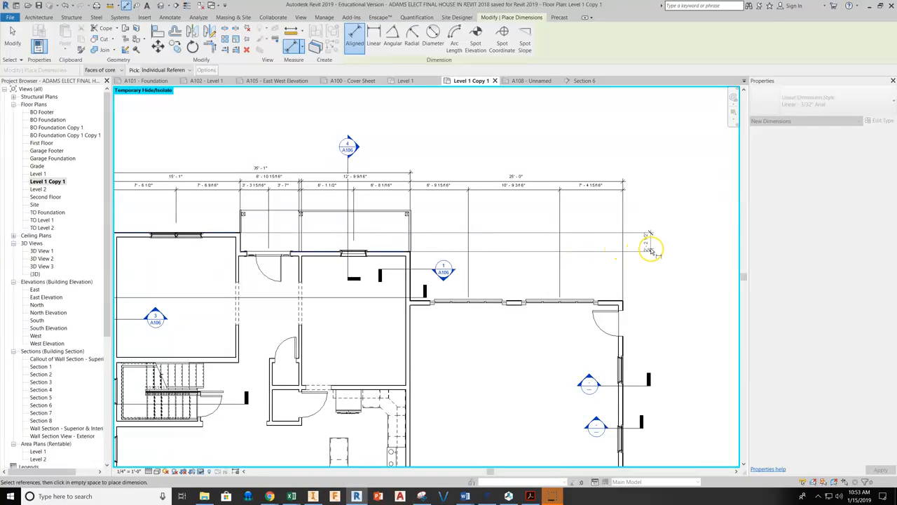
left_click(651, 252)
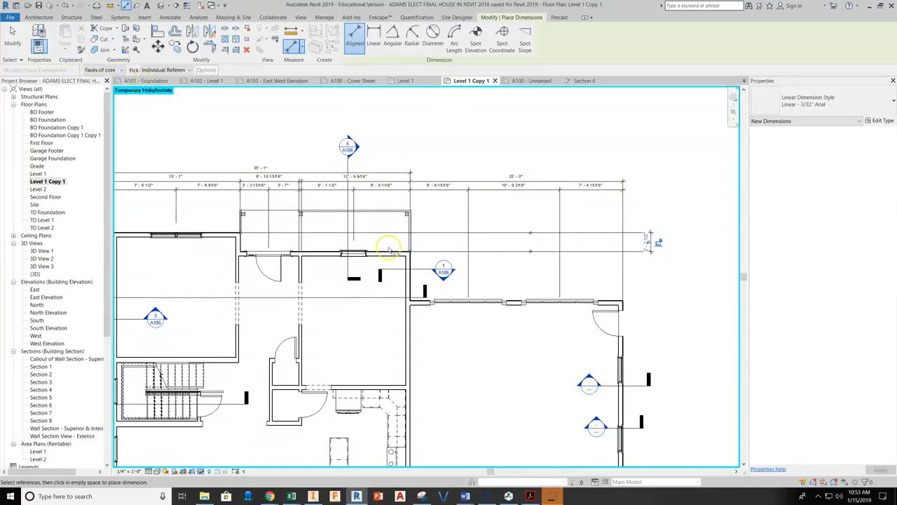
Dimension from the recessed upper wall's core face to the core face of the garage door wall, continuing the vertical row right of the garage
scroll(389, 249, "up", 8)
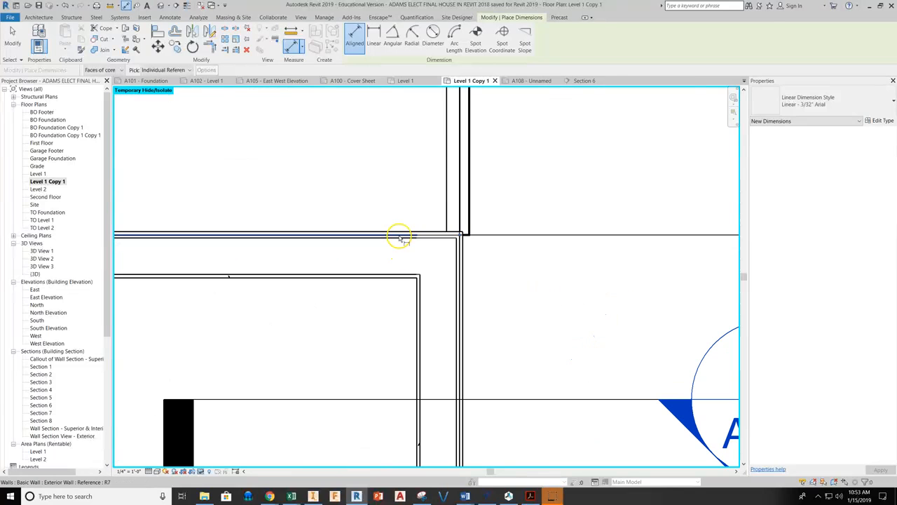
scroll(389, 235, "down", 5)
scroll(665, 304, "down", 3)
scroll(617, 300, "up", 8)
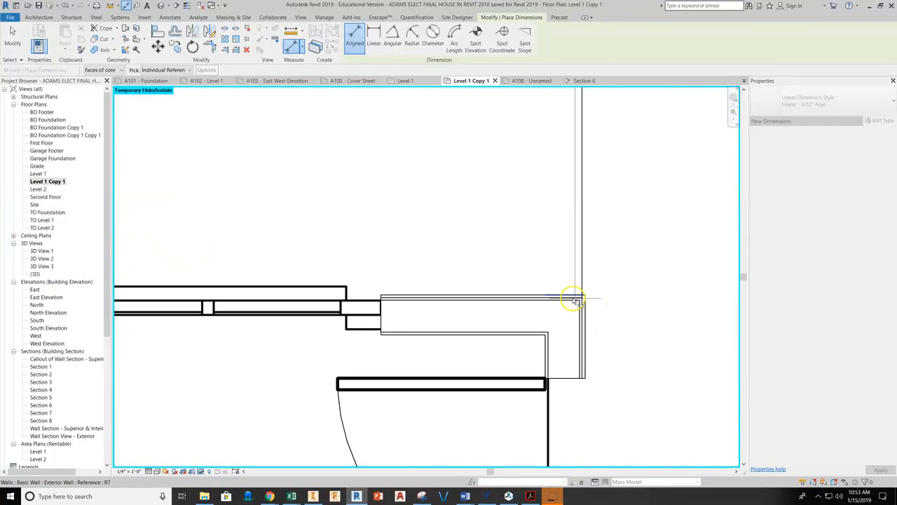
left_click(516, 300)
scroll(494, 293, "down", 2)
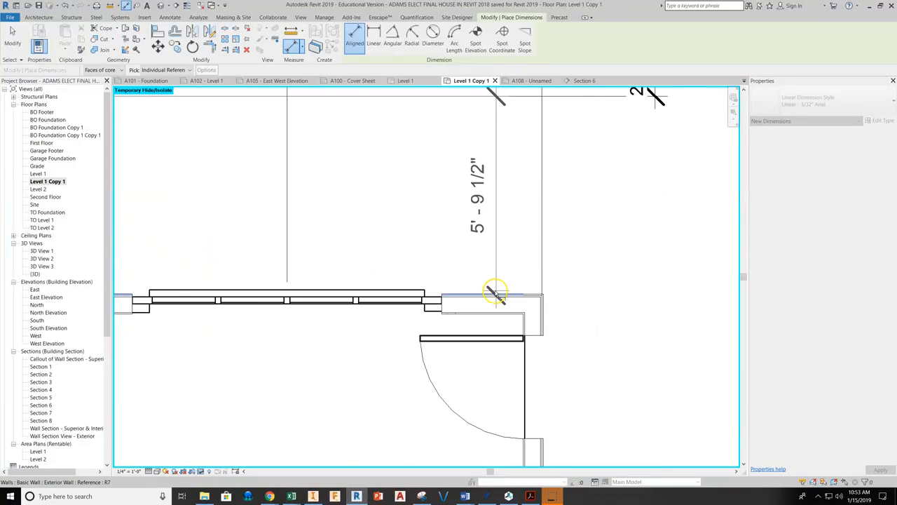
scroll(495, 293, "down", 3)
left_click(554, 265)
Dimension from the garage door wall's core face to the centre of the garage's side door, in line with the vertical row
middle_click_drag(607, 332, 604, 238)
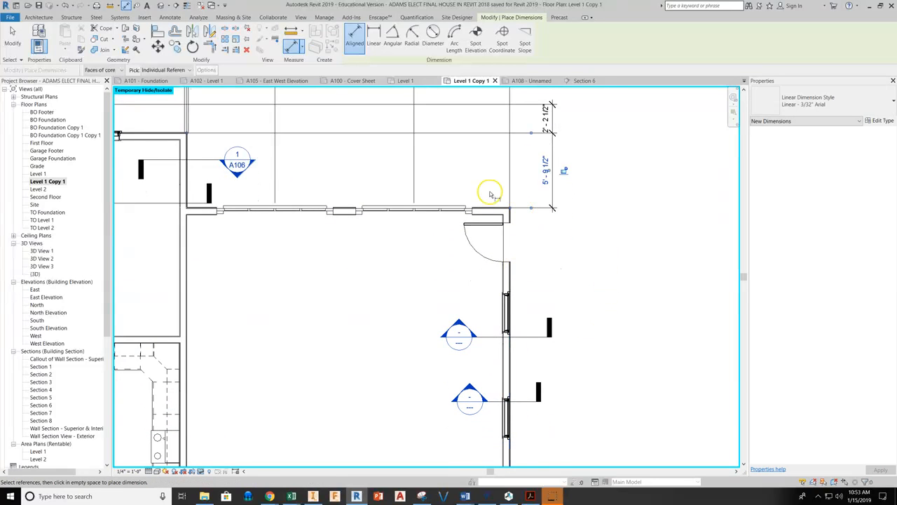
scroll(491, 195, "up", 4)
left_click(498, 227)
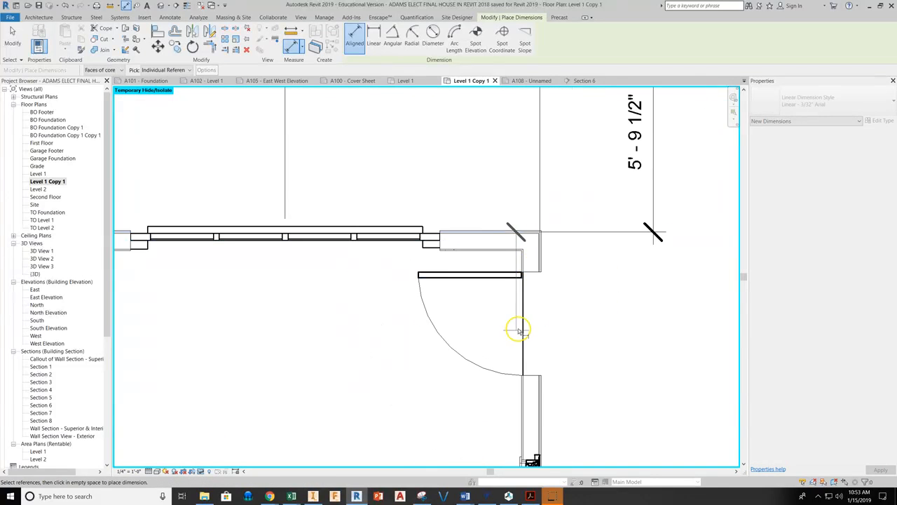
left_click(517, 322)
left_click(653, 312)
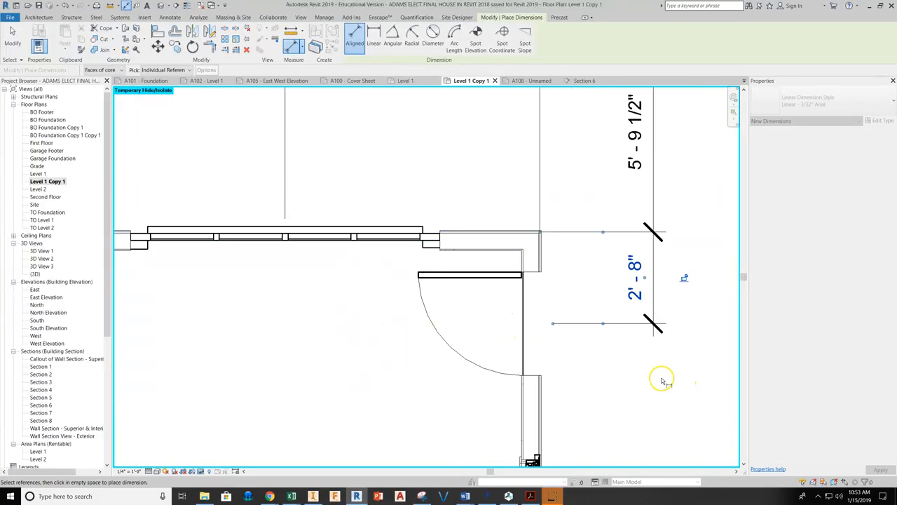
Dimension from the side door's centre to the first garage window's centre and on to the second window's centre, continuing the vertical row
middle_click_drag(662, 380, 586, 223)
left_click(450, 347)
left_click(576, 315)
scroll(576, 314, "down", 3)
middle_click_drag(638, 347, 581, 189)
left_click(463, 320)
left_click(524, 307)
Dimension from the second garage window's centre to the garage-side core face of the interior wall above the laundry area, continuing the vertical row
middle_click_drag(602, 306, 578, 188)
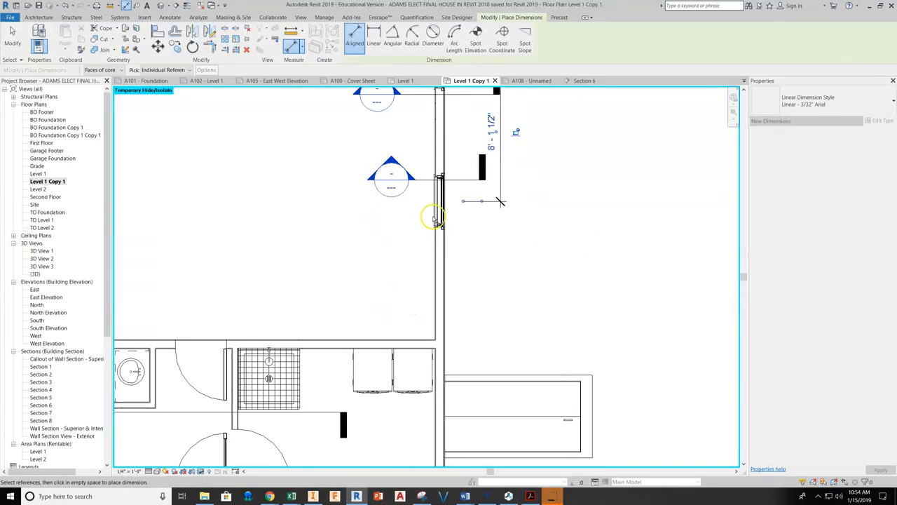
scroll(484, 276, "down", 2)
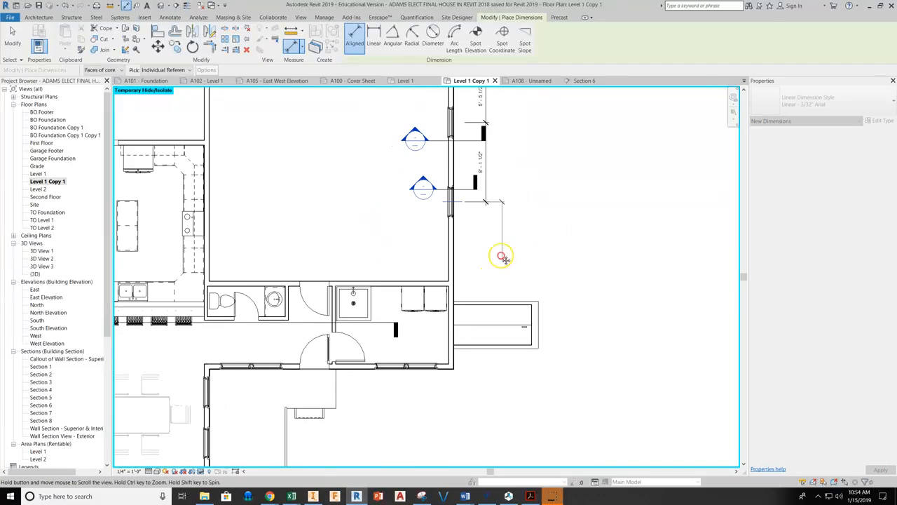
scroll(498, 259, "up", 1)
scroll(483, 268, "up", 5)
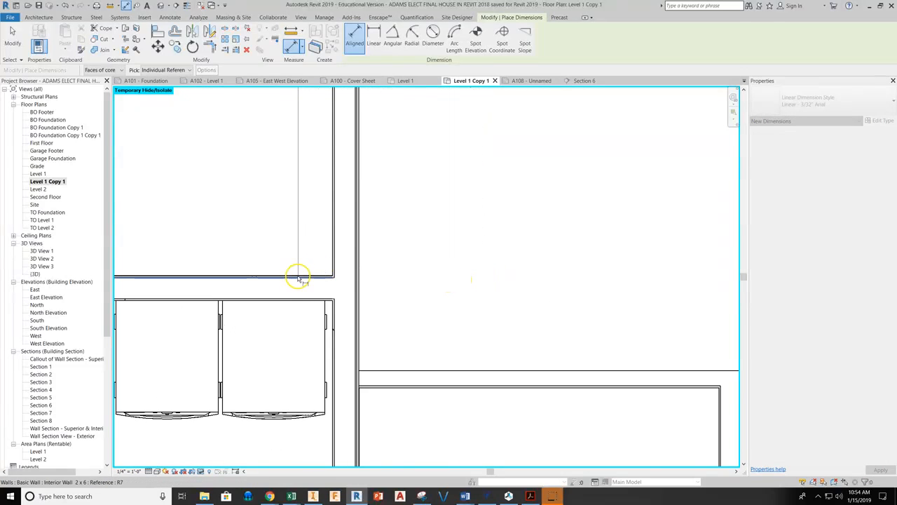
scroll(272, 275, "up", 2)
scroll(273, 275, "down", 4)
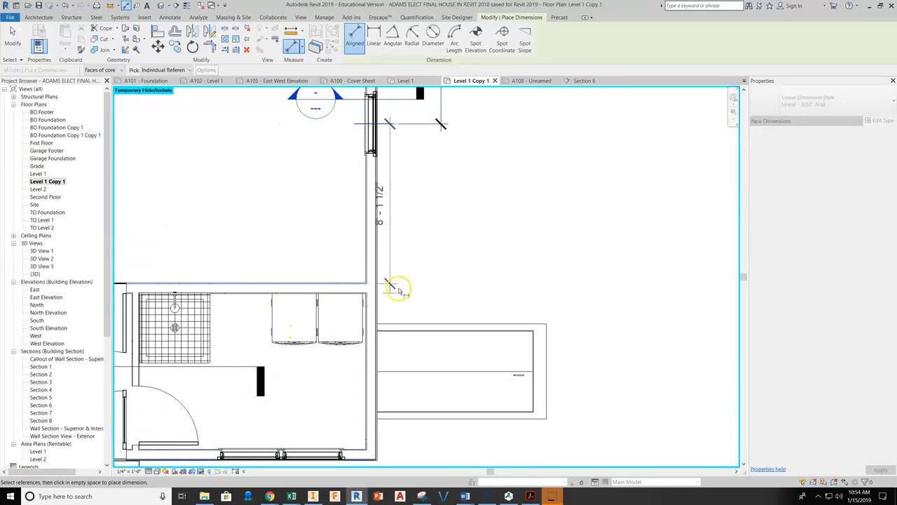
scroll(397, 288, "down", 2)
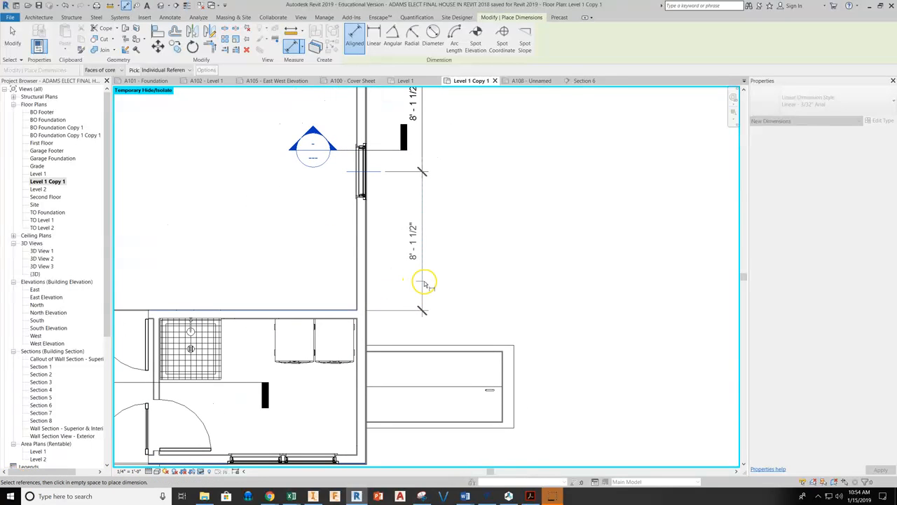
left_click(424, 283)
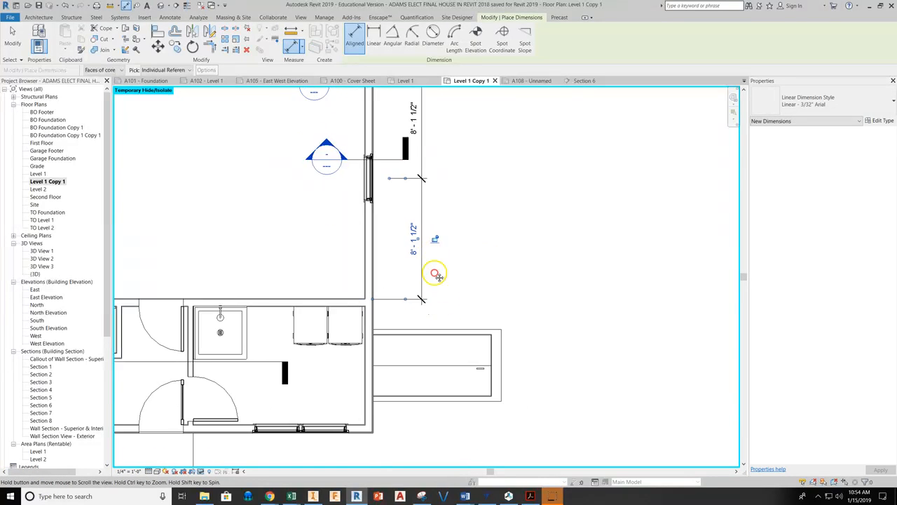
Dimension from the interior wall's laundry-side core face to the lower exterior wall's core face, continuing the vertical row across the basement entry
scroll(336, 249, "up", 3)
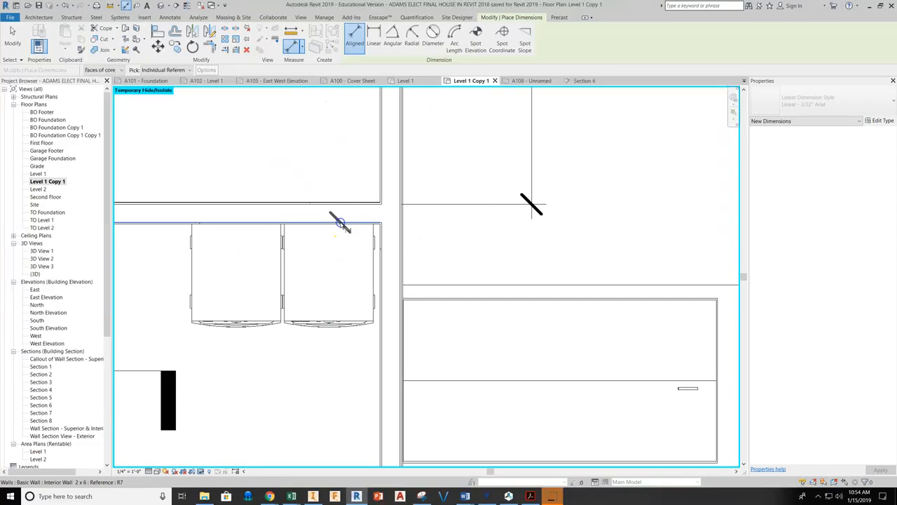
scroll(339, 223, "down", 3)
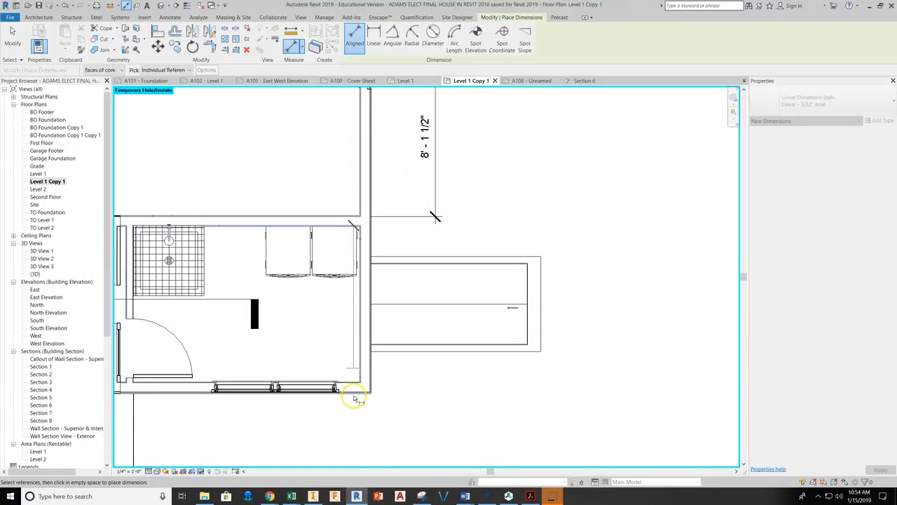
scroll(348, 391, "up", 5)
left_click(325, 367)
scroll(326, 368, "down", 3)
left_click(461, 365)
scroll(499, 362, "down", 3)
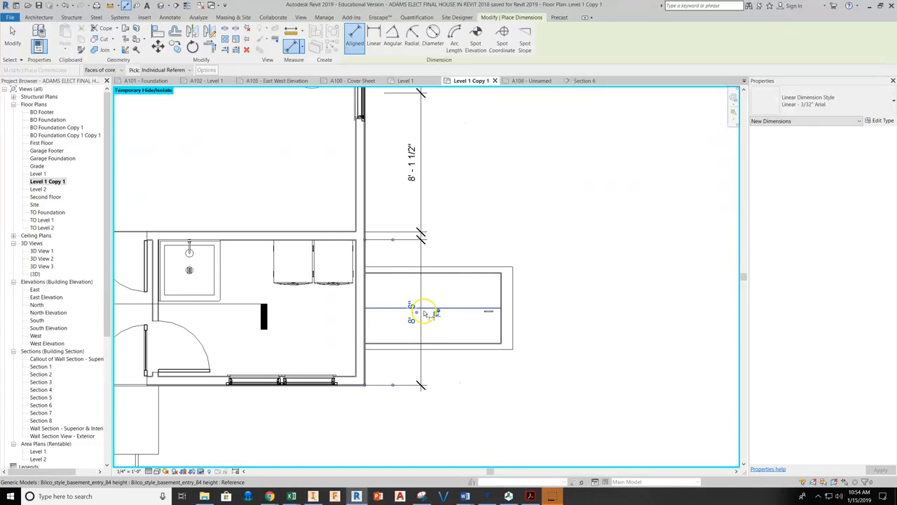
Add an overall garage depth dimension from the garage door wall's core face to the interior wall's core face, as a second vertical row
scroll(427, 382, "down", 4)
scroll(435, 310, "down", 3)
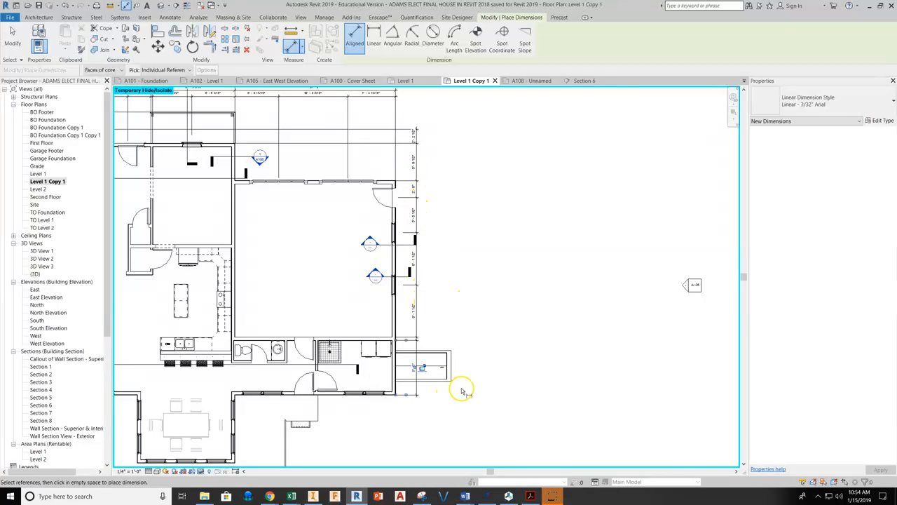
scroll(463, 387, "up", 5)
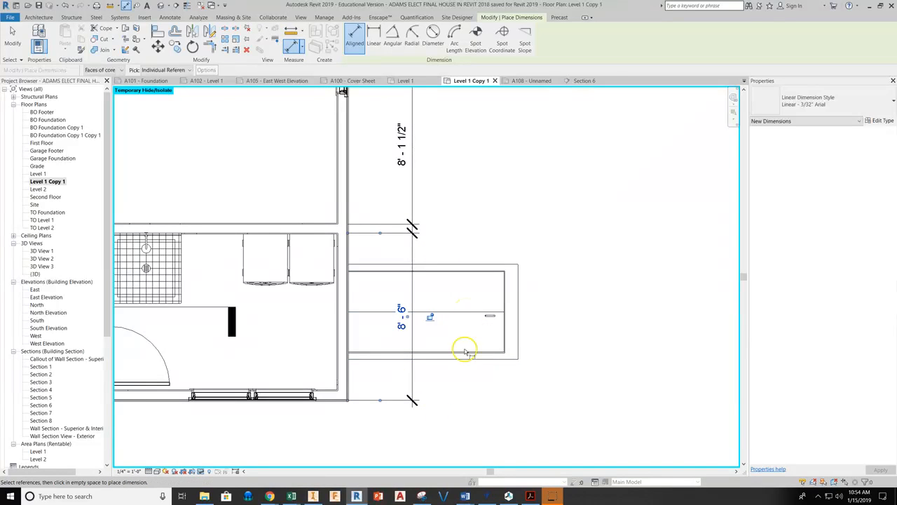
scroll(398, 429, "down", 3)
scroll(491, 291, "down", 2)
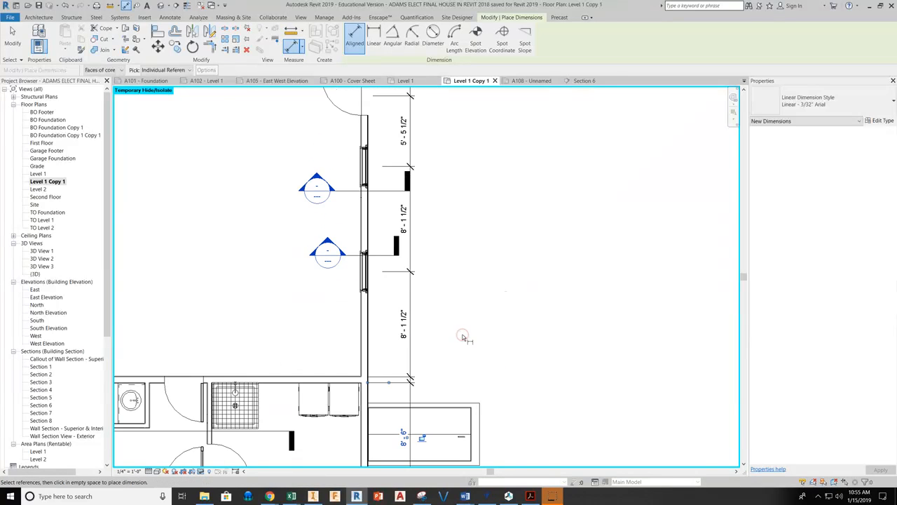
scroll(464, 337, "down", 2)
middle_click_drag(465, 337, 466, 307)
scroll(397, 234, "up", 5)
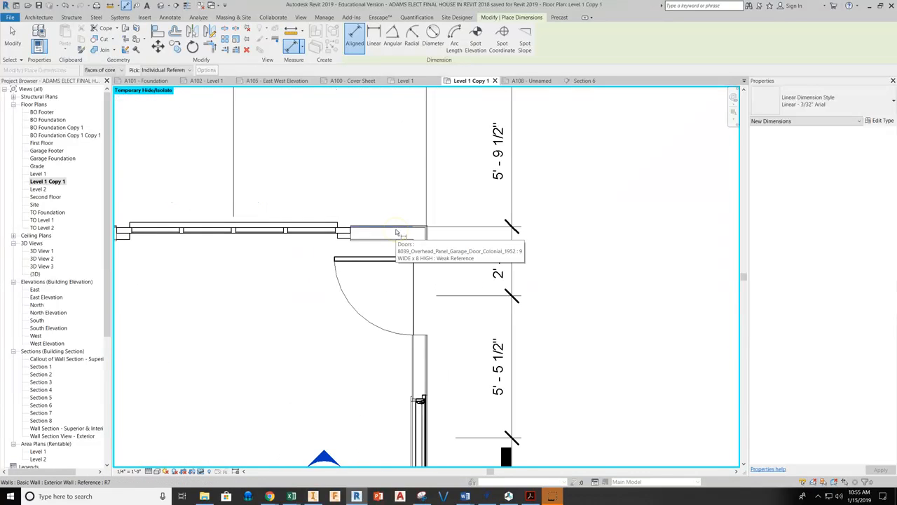
scroll(397, 234, "down", 7)
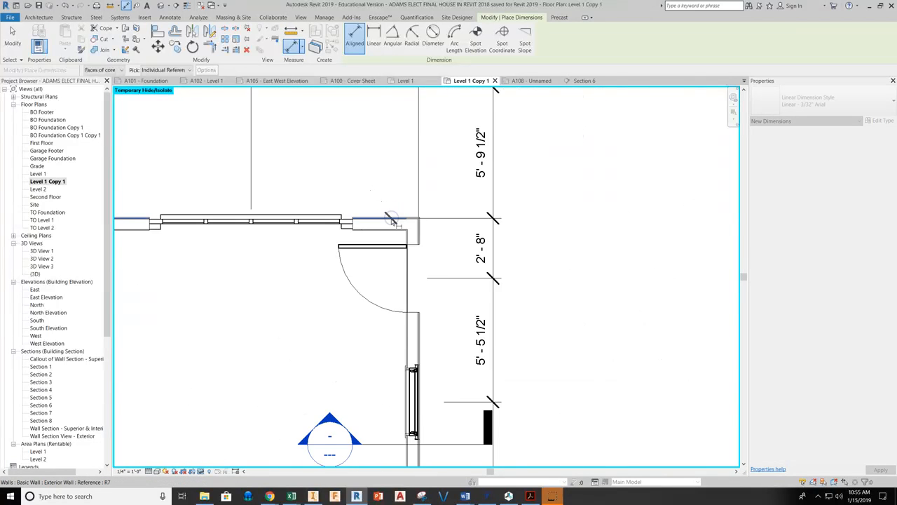
middle_click_drag(412, 337, 386, 363)
scroll(384, 368, "up", 5)
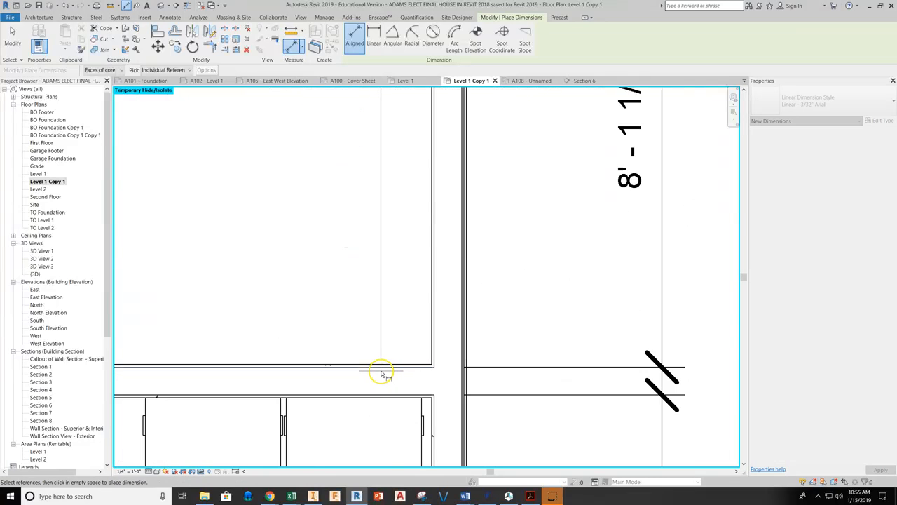
scroll(379, 372, "down", 5)
left_click(481, 359)
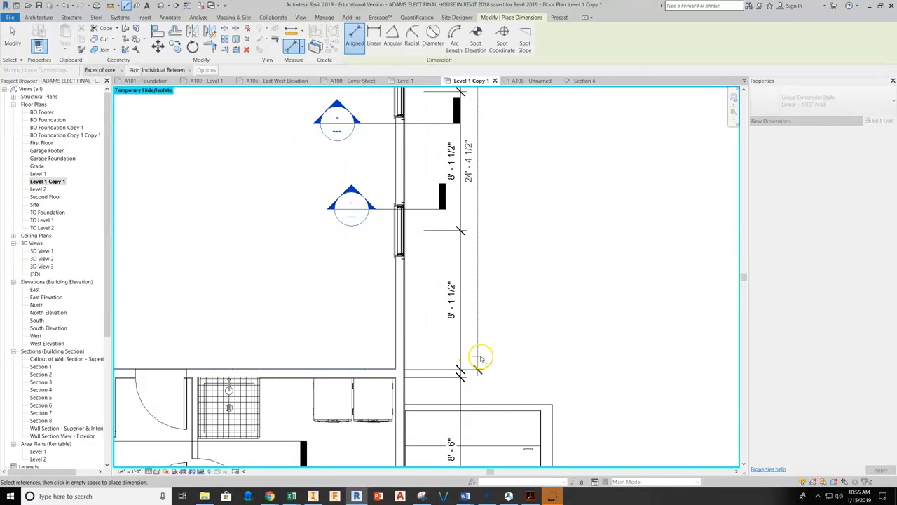
Dimension from the lower exterior wall's core face to the garage door wall's core face, as a third vertical row
scroll(483, 360, "down", 4)
scroll(422, 361, "up", 3)
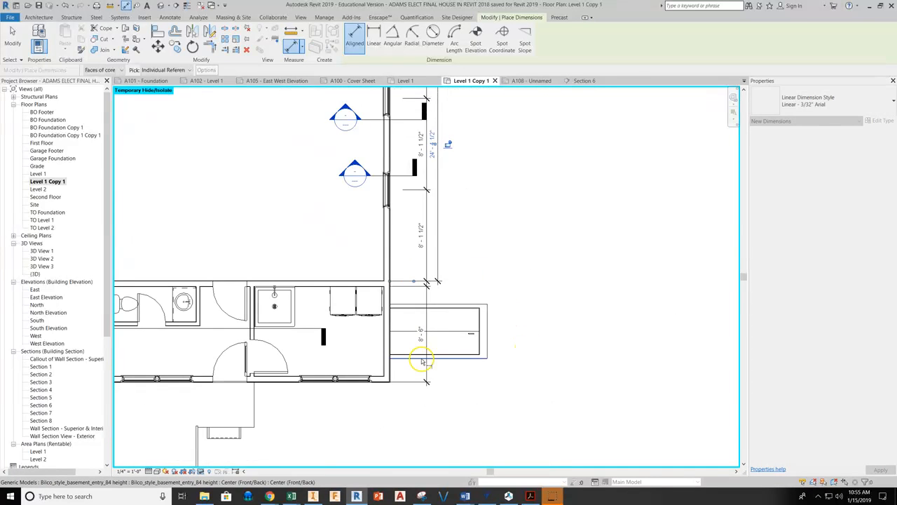
scroll(376, 390, "up", 5)
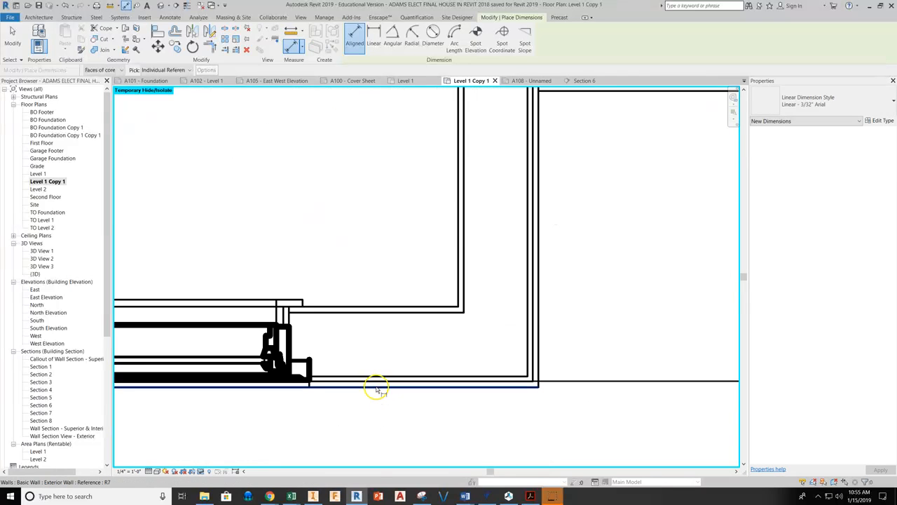
left_click(377, 385)
scroll(376, 385, "down", 8)
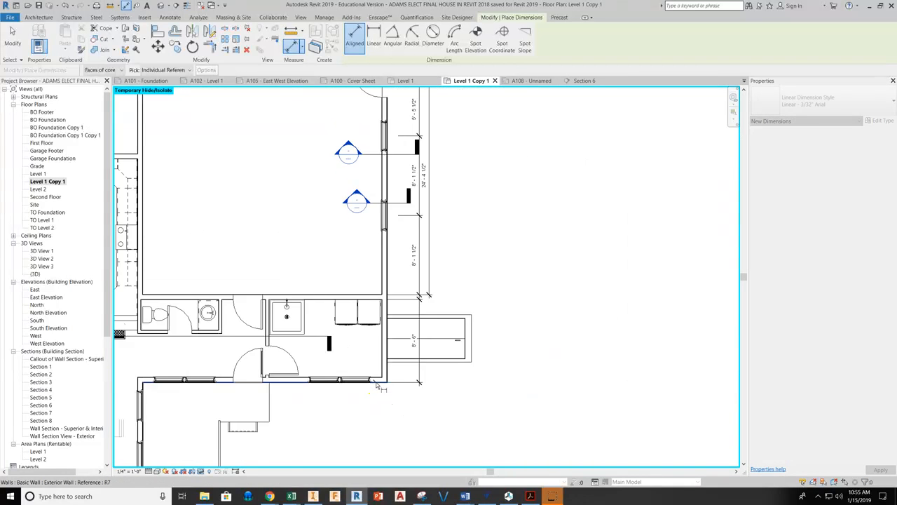
scroll(373, 310, "up", 8)
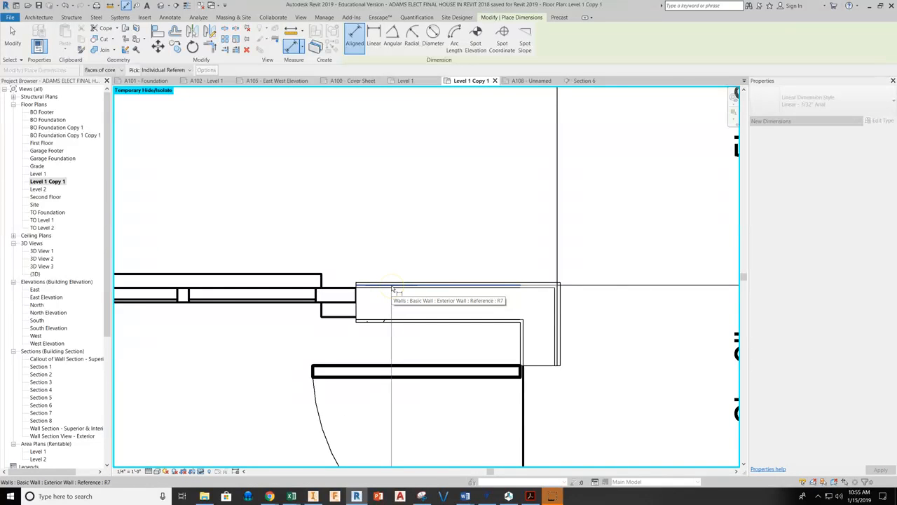
left_click(392, 288)
scroll(393, 289, "down", 8)
left_click(415, 211)
left_click(424, 210)
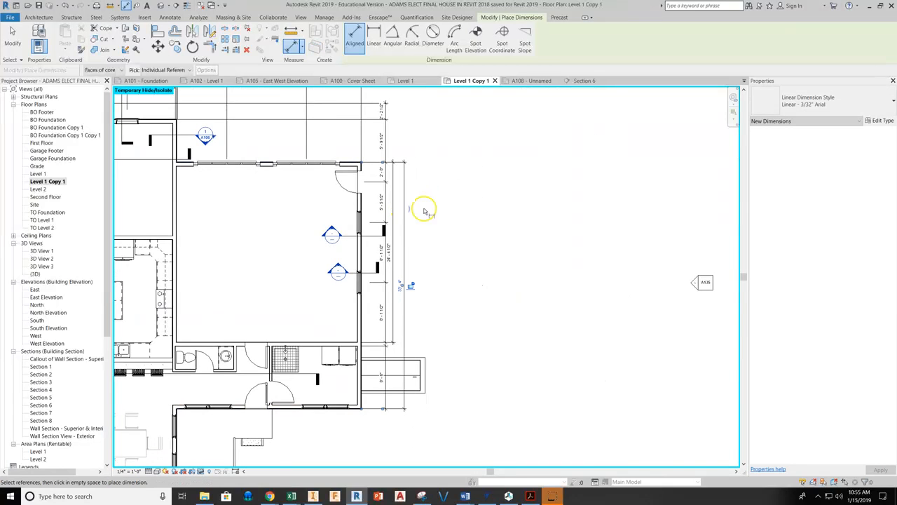
Add an overall vertical dimension from the porch-side exterior wall's core face to the dining bump-out's lower wall core face, as the outermost row
scroll(142, 117, "up", 6)
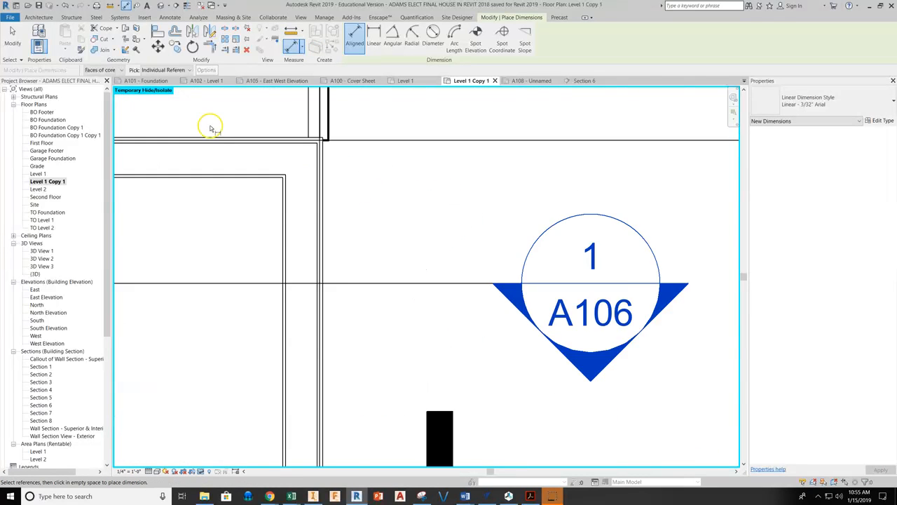
scroll(220, 148, "down", 8)
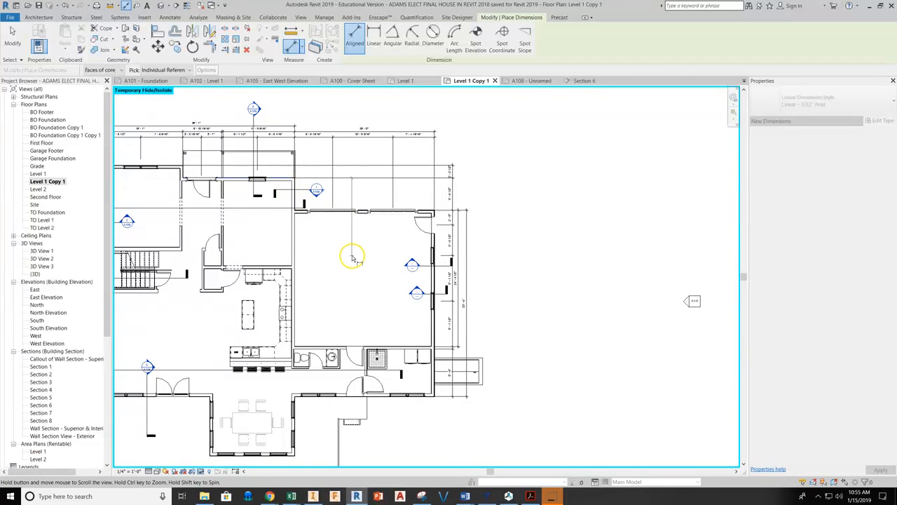
middle_click_drag(405, 238, 392, 186)
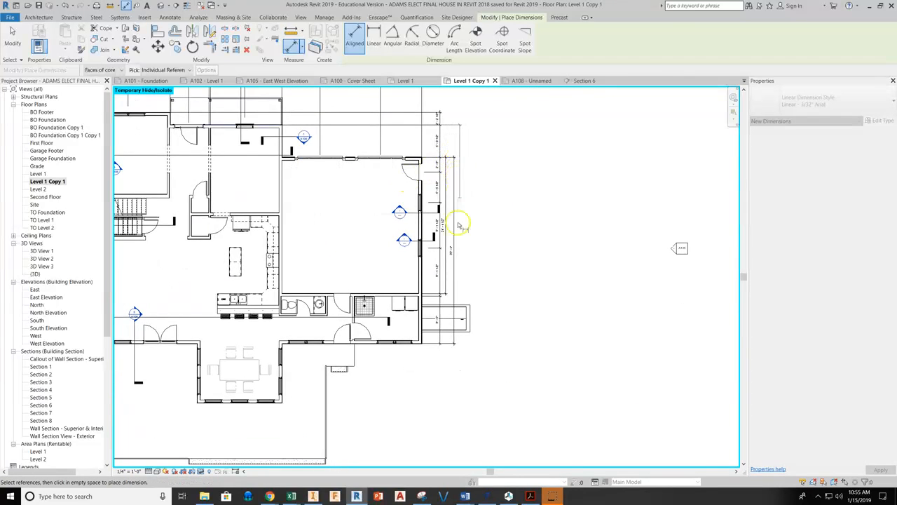
scroll(393, 340, "up", 5)
scroll(364, 340, "up", 4)
scroll(352, 329, "down", 6)
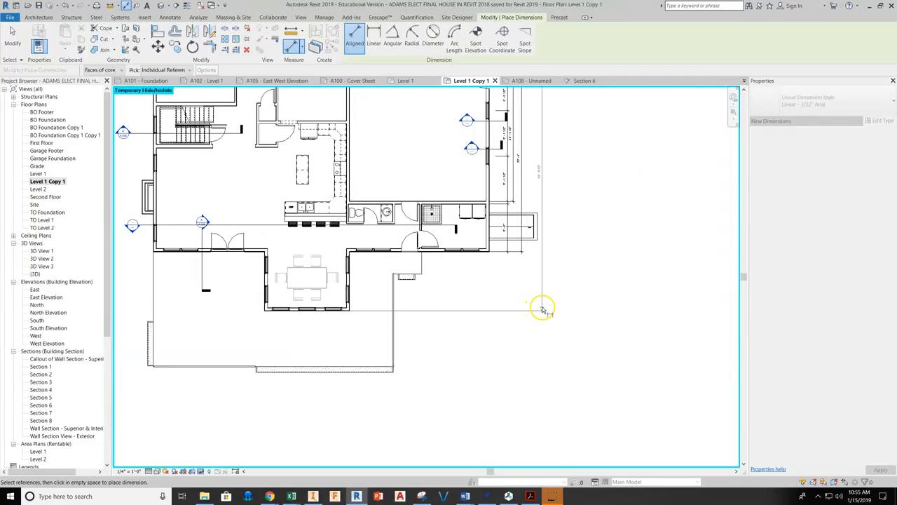
left_click(550, 308)
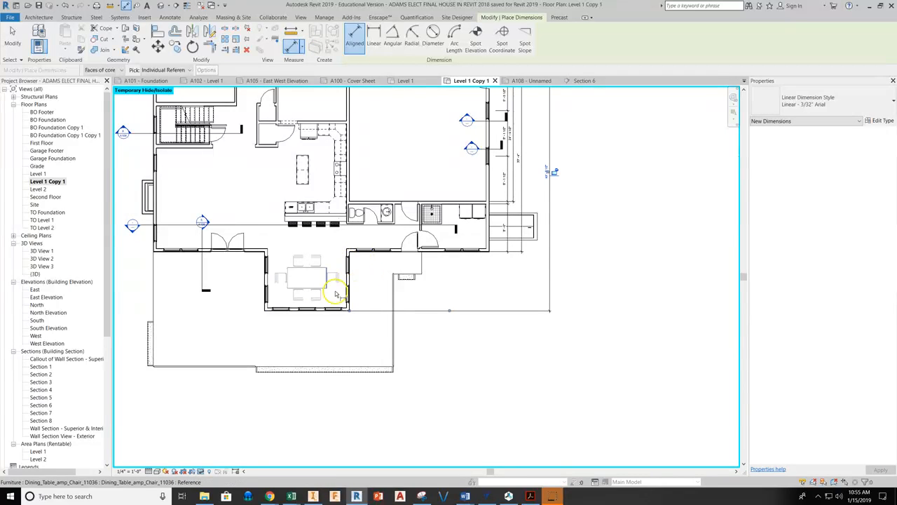
Dimension from the lower exterior wall's core face to the centres of the two dining side windows, continuing the first vertical row
scroll(481, 252, "up", 5)
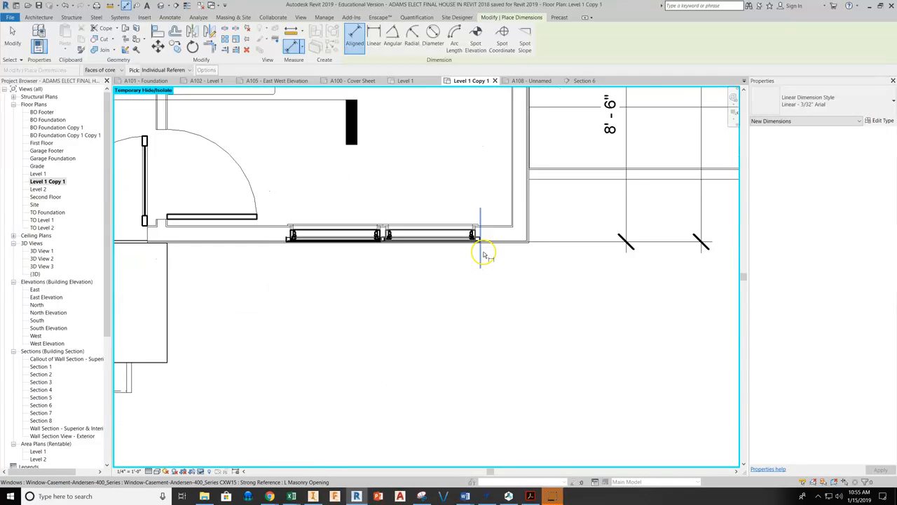
scroll(497, 238, "down", 3)
middle_click_drag(416, 317, 556, 248)
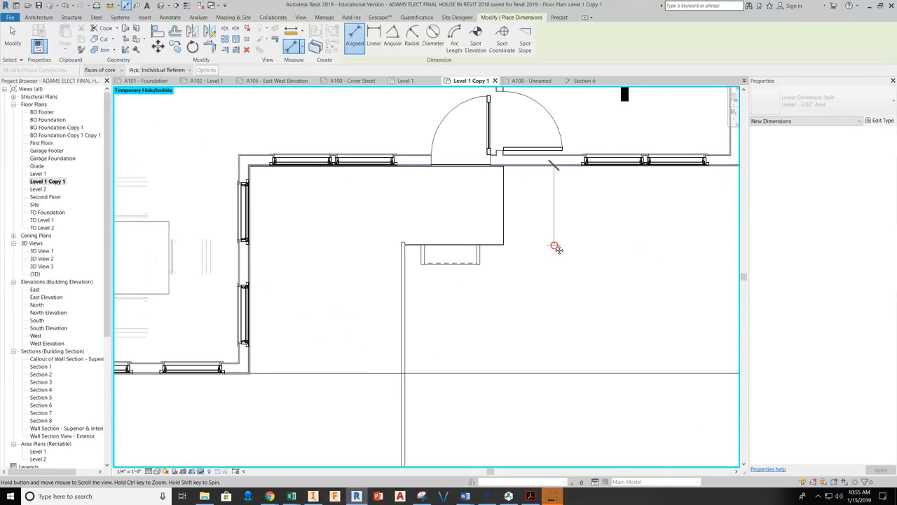
scroll(537, 232, "down", 4)
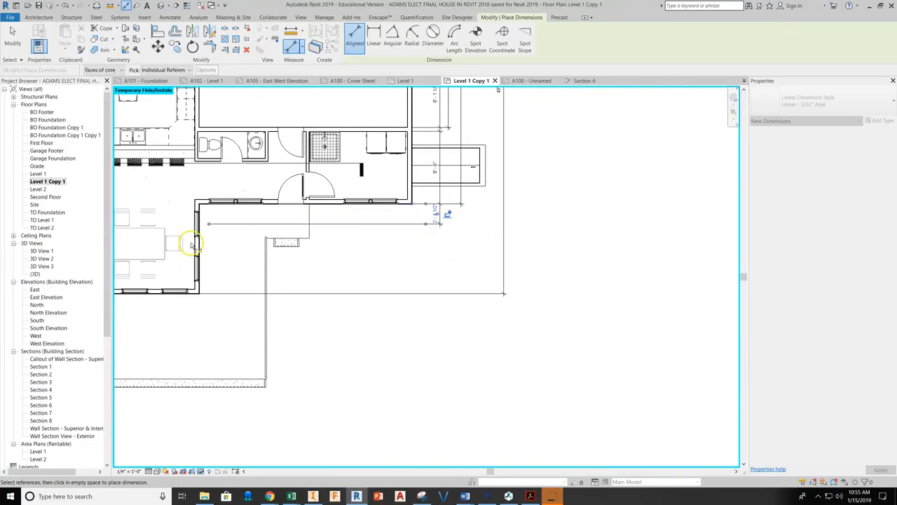
left_click(201, 264)
left_click(323, 253)
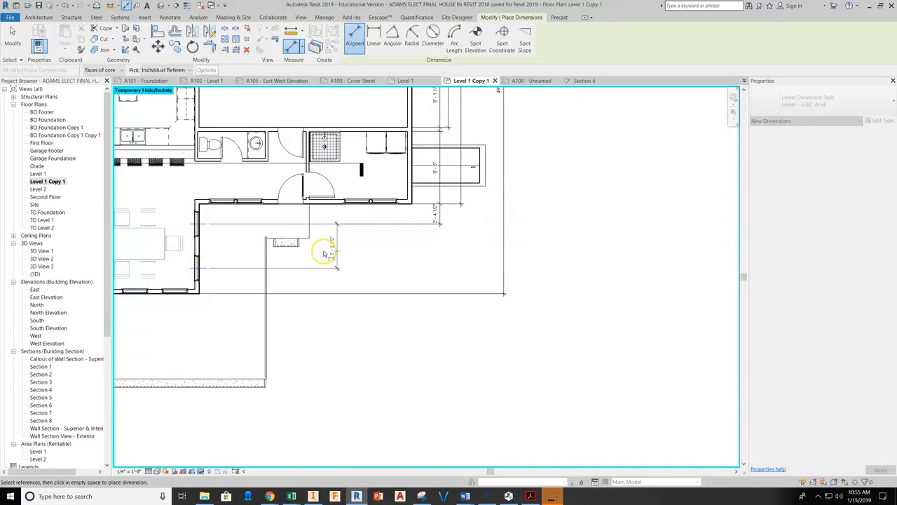
Dimension from the second dining side window's centre to the dining bump-out's lower wall core face, continuing the first vertical row
scroll(190, 274, "up", 3)
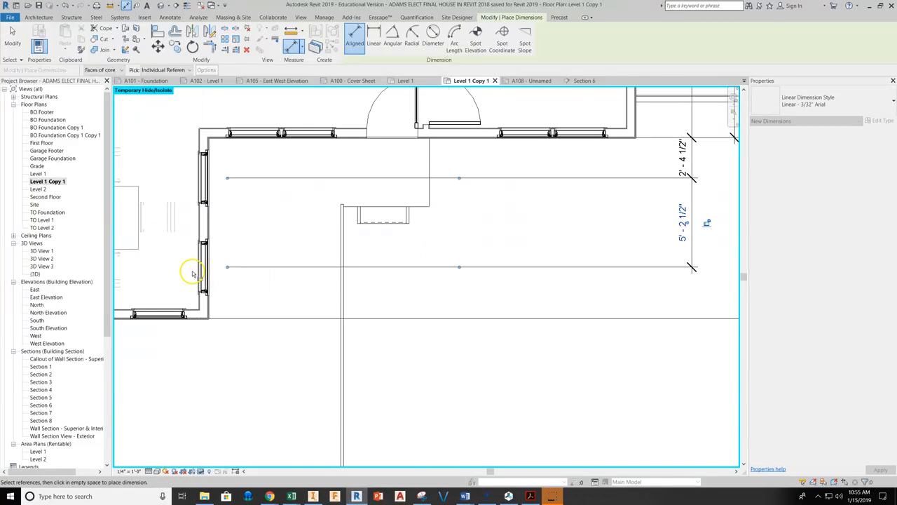
left_click(201, 267)
scroll(189, 316, "up", 4)
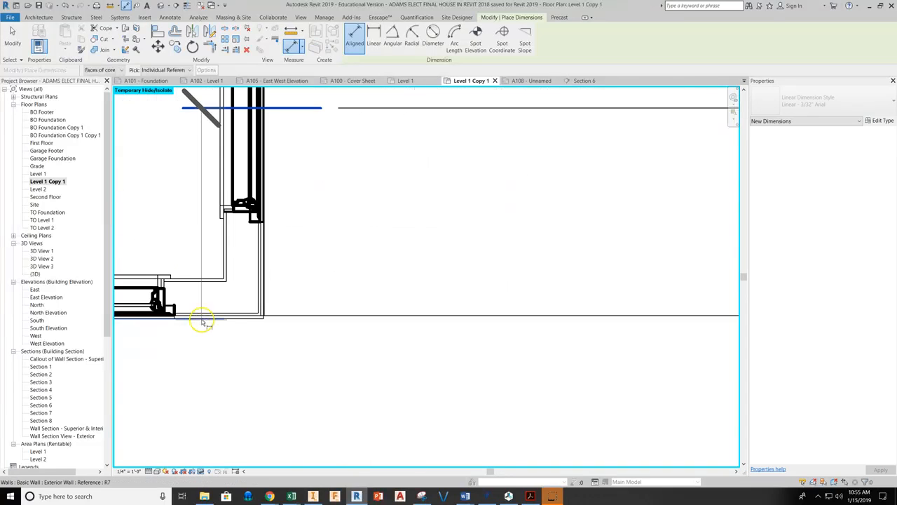
scroll(202, 313, "down", 3)
scroll(201, 313, "down", 3)
left_click(493, 302)
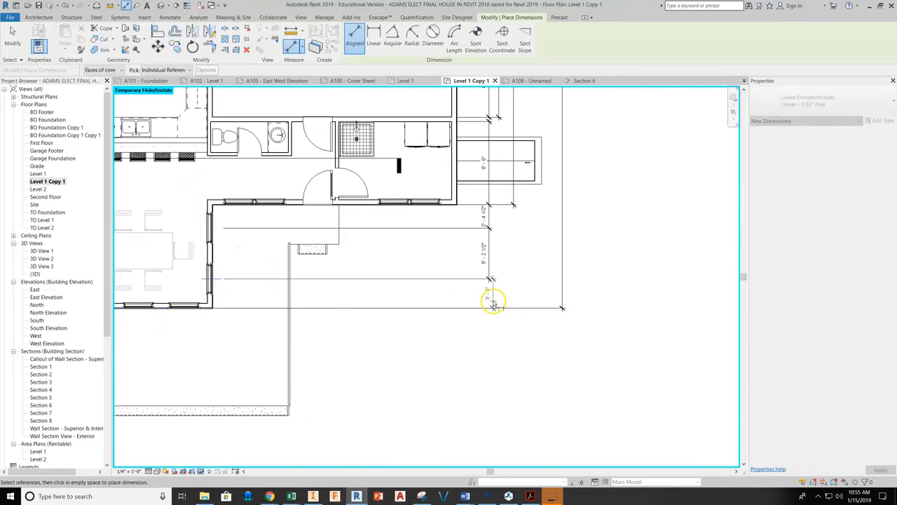
Add an overall dining bump-out depth dimension in line with the third vertical row, and end the dimensioning command
left_click(209, 309)
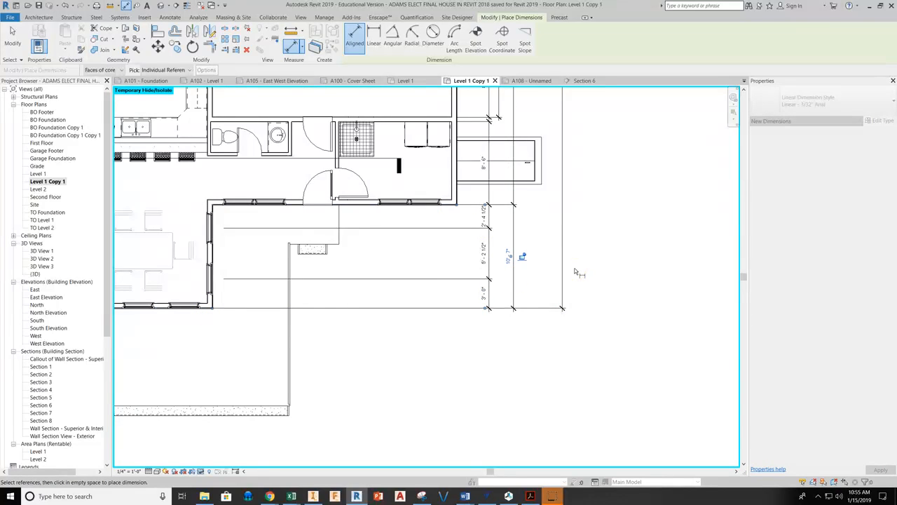
right_click(580, 247)
left_click(595, 254)
scroll(609, 242, "down", 3)
left_click(396, 394)
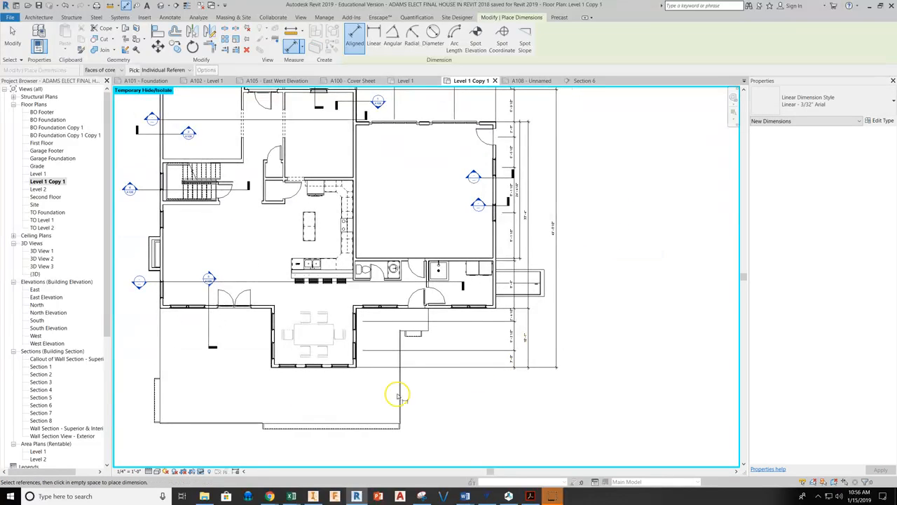
scroll(555, 208, "up", 2)
right_click(565, 201)
left_click(576, 204)
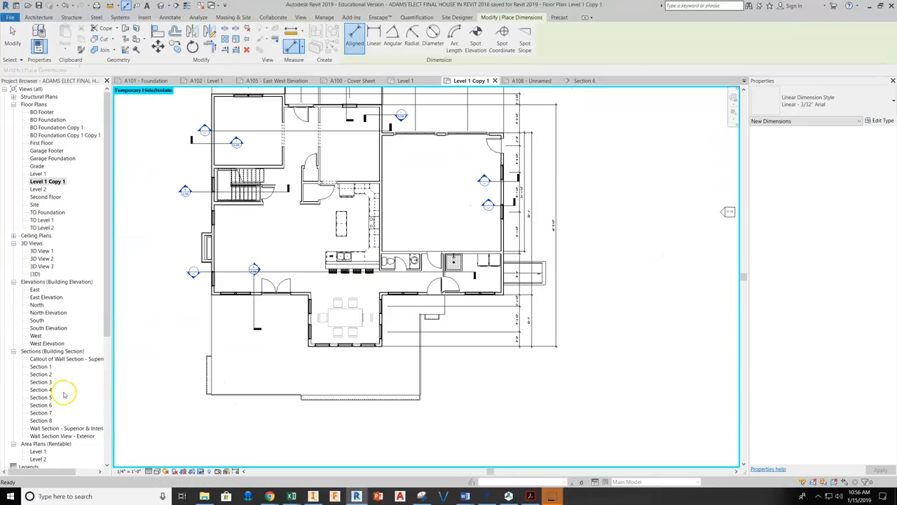
middle_click_drag(271, 255, 227, 292)
left_click(441, 384)
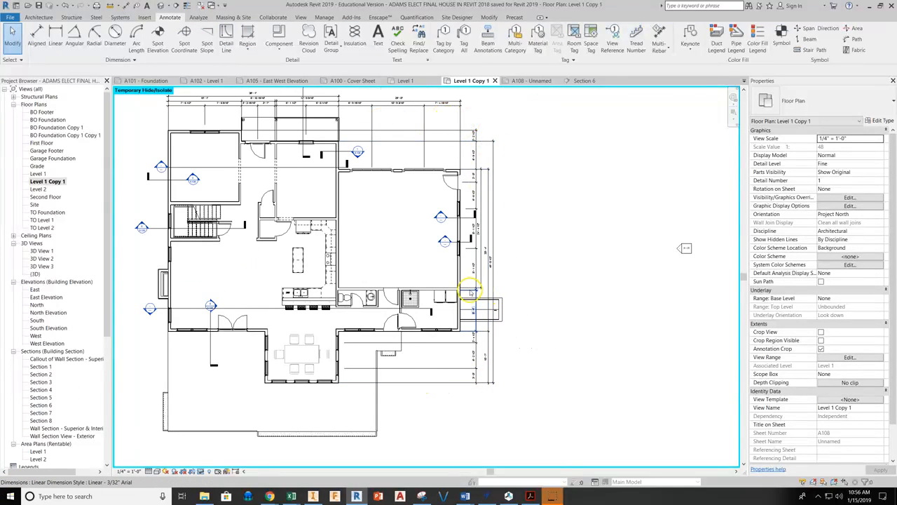
Move the half bath's 30" x 80" door slightly along its wall toward the sink, so the open leaf clears the toilet
scroll(471, 291, "up", 3)
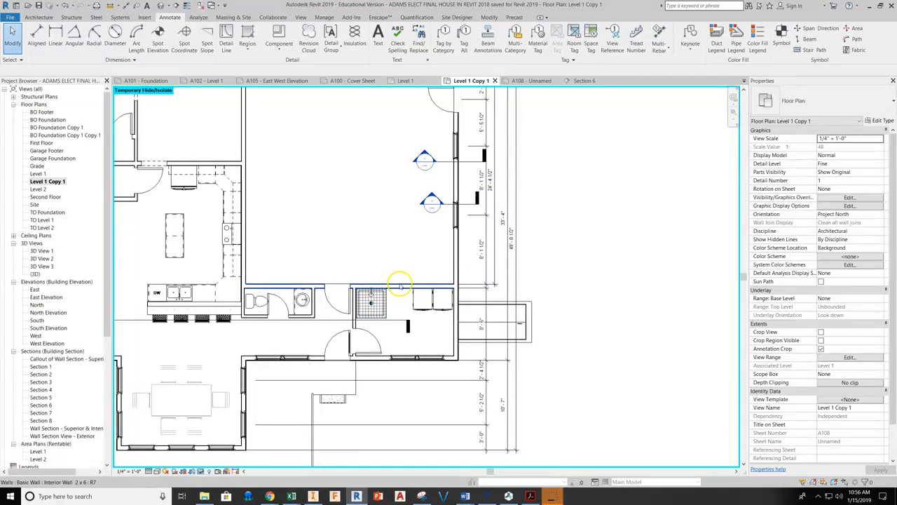
middle_click_drag(351, 240, 376, 194)
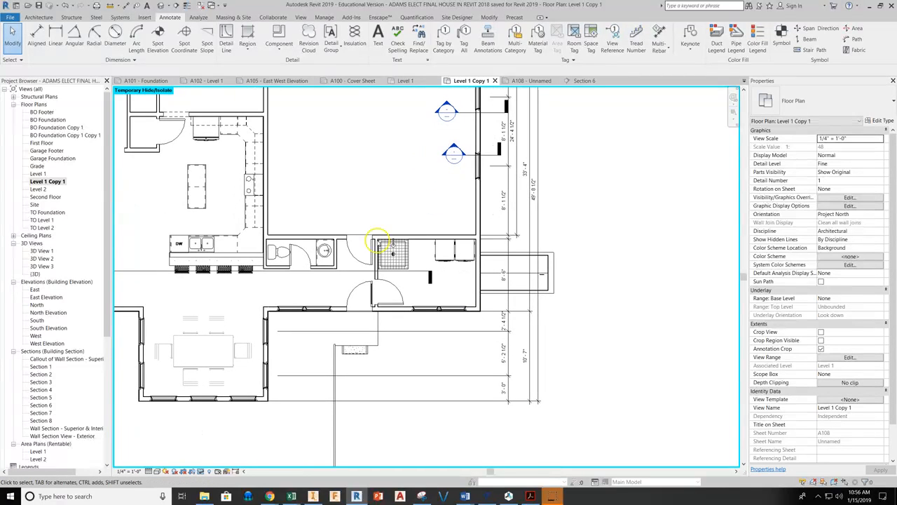
scroll(375, 306, "up", 2)
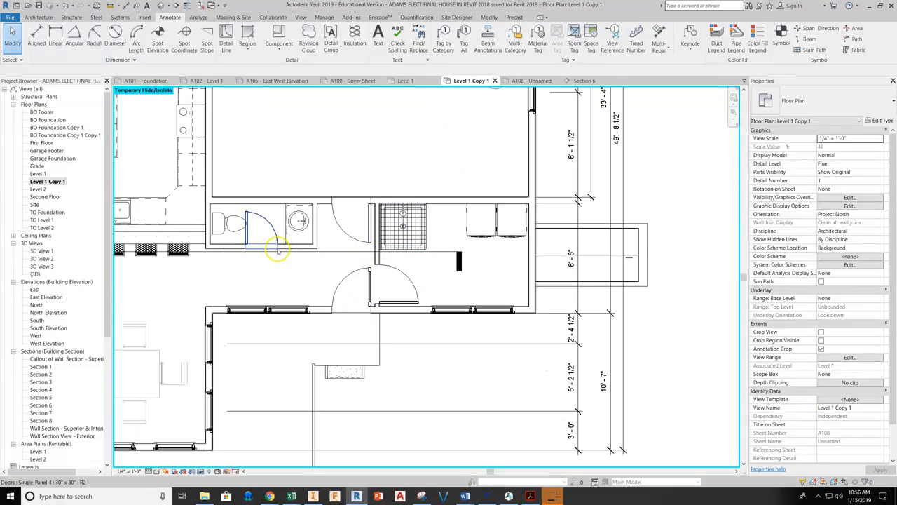
middle_click_drag(278, 251, 335, 254)
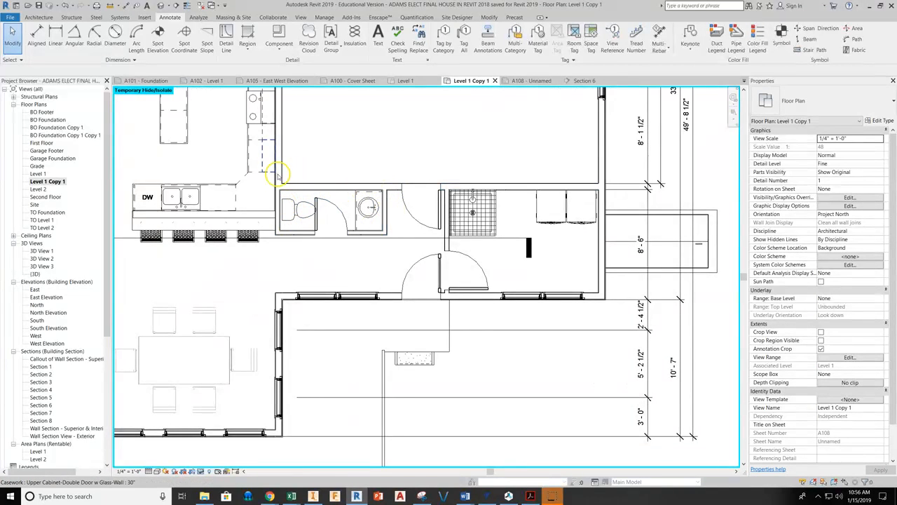
scroll(281, 203, "up", 2)
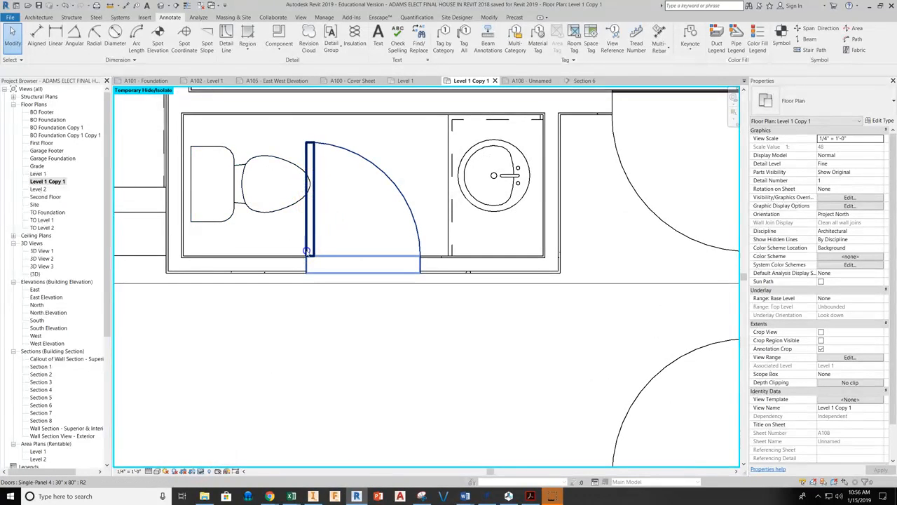
left_click(306, 251)
scroll(389, 263, "up", 2)
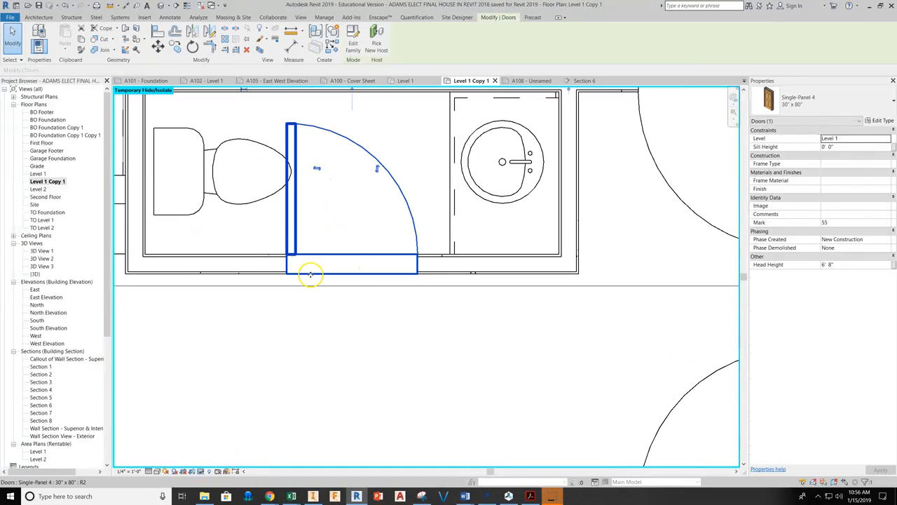
left_click_drag(318, 273, 326, 273)
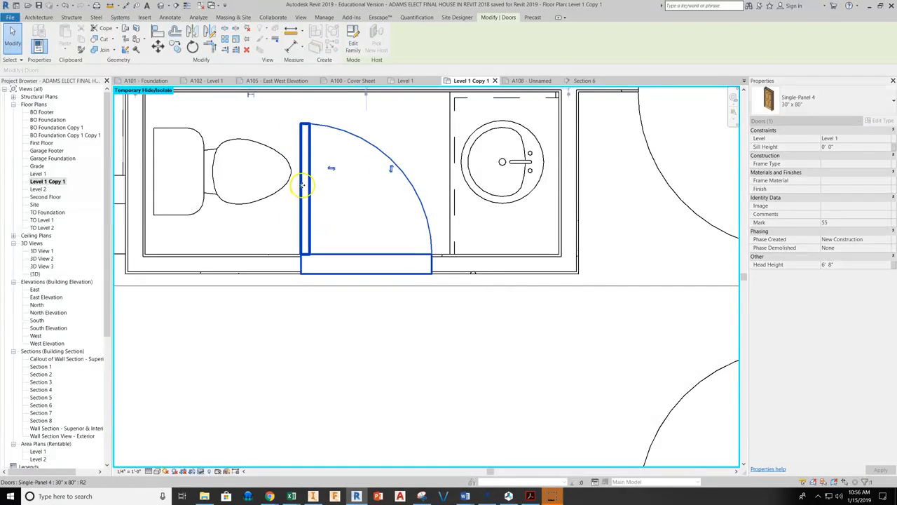
left_click(353, 214)
scroll(354, 213, "down", 3)
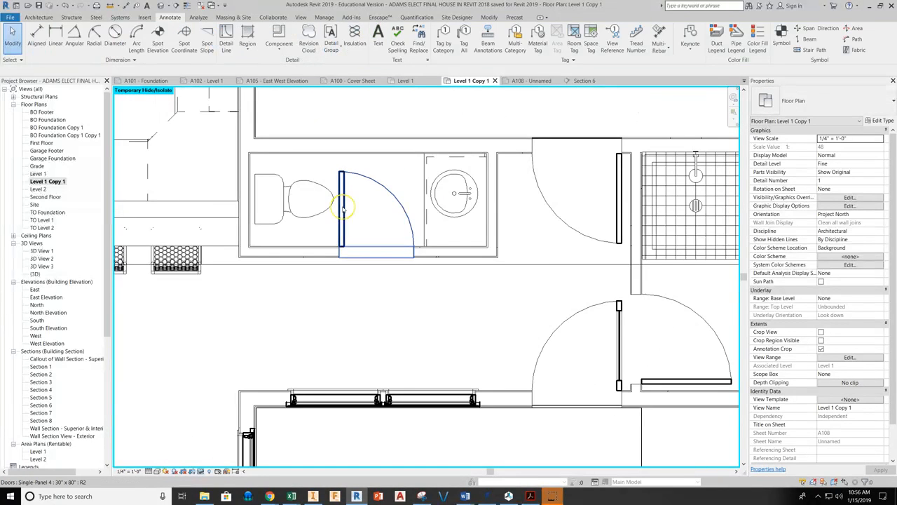
scroll(343, 209, "down", 1)
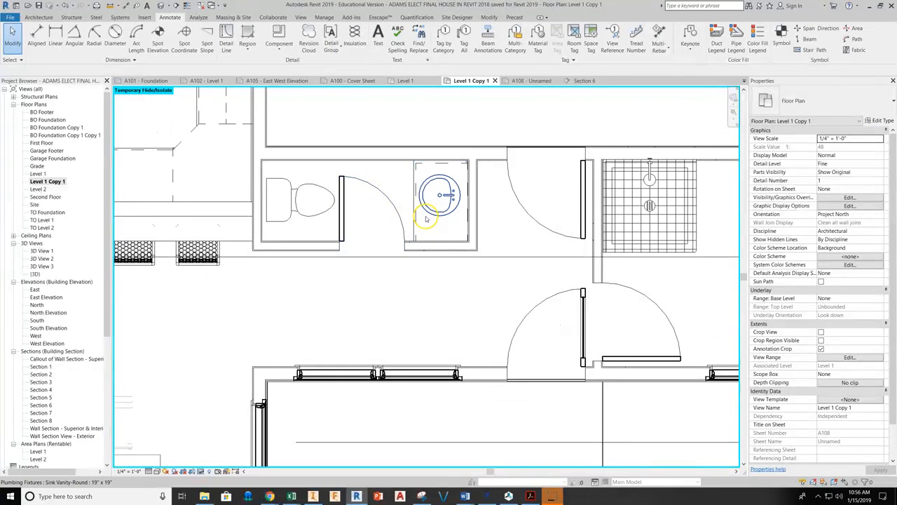
Add an aligned dimension from the half bath's kitchen-side wall core face to its door's centre, placed in the hallway below
middle_click_drag(426, 299, 402, 264)
left_click(36, 38)
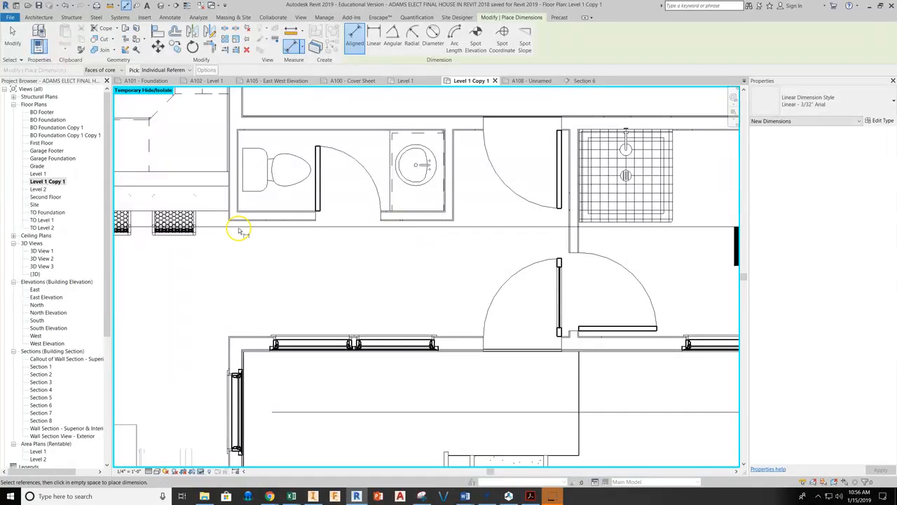
scroll(231, 218, "up", 3)
left_click(226, 208)
scroll(226, 209, "down", 3)
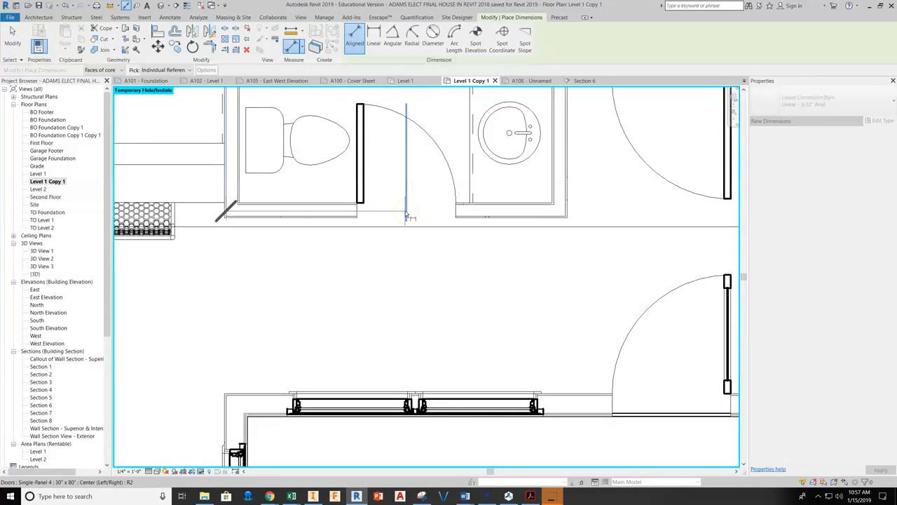
left_click(406, 214)
left_click(407, 260)
Dimension from the half bath door's centre to the core face of the sink-side wall, continuing the hallway row
left_click(409, 213)
left_click(567, 203)
left_click(569, 263)
scroll(431, 277, "down", 4)
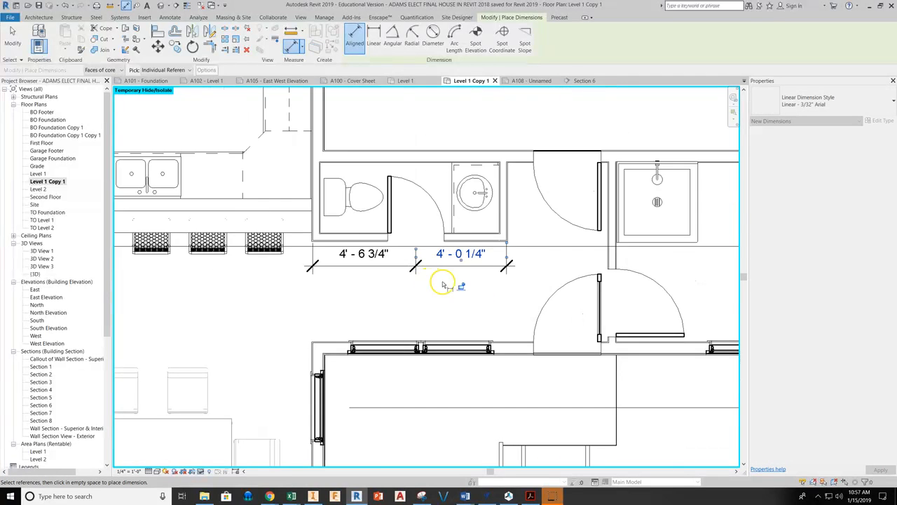
middle_click_drag(479, 268, 436, 243)
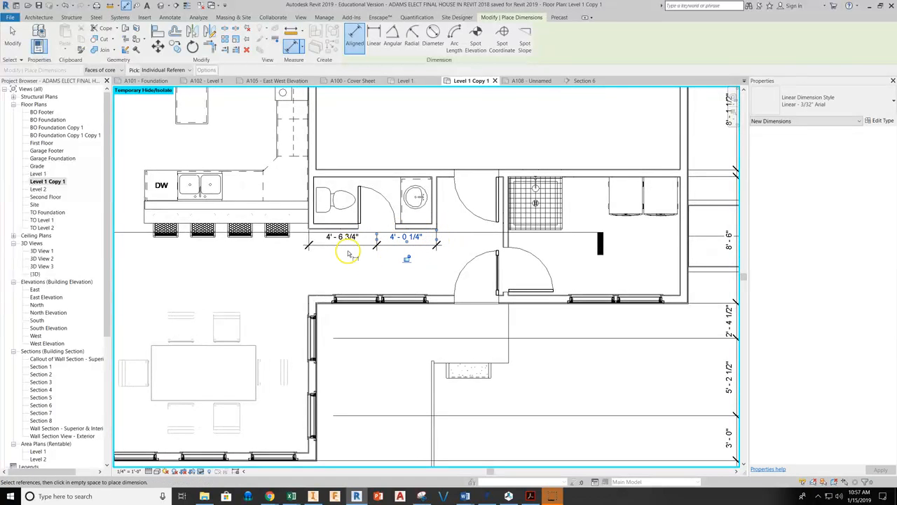
scroll(332, 242, "up", 4)
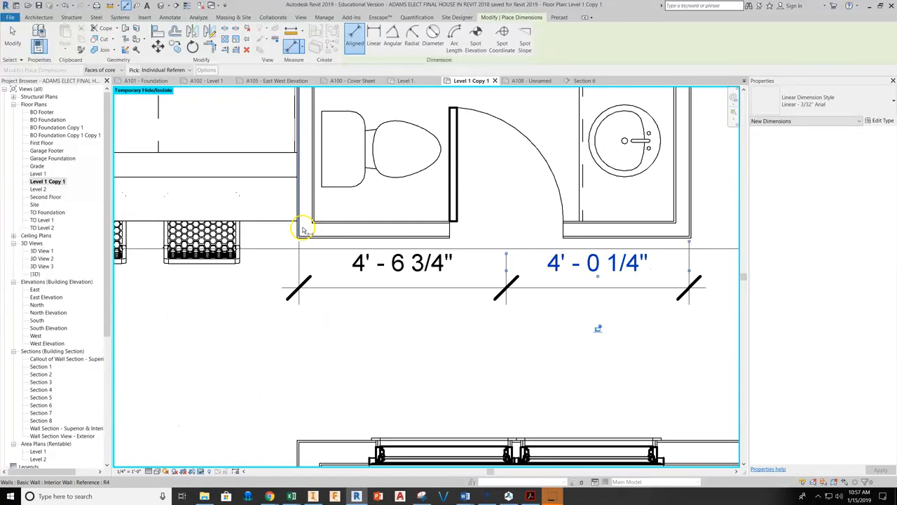
Add an overall half bath width dimension between the outer core faces of its side walls, in a second hallway row below the door dimensions
left_click(300, 228)
scroll(465, 234, "down", 2)
left_click(611, 226)
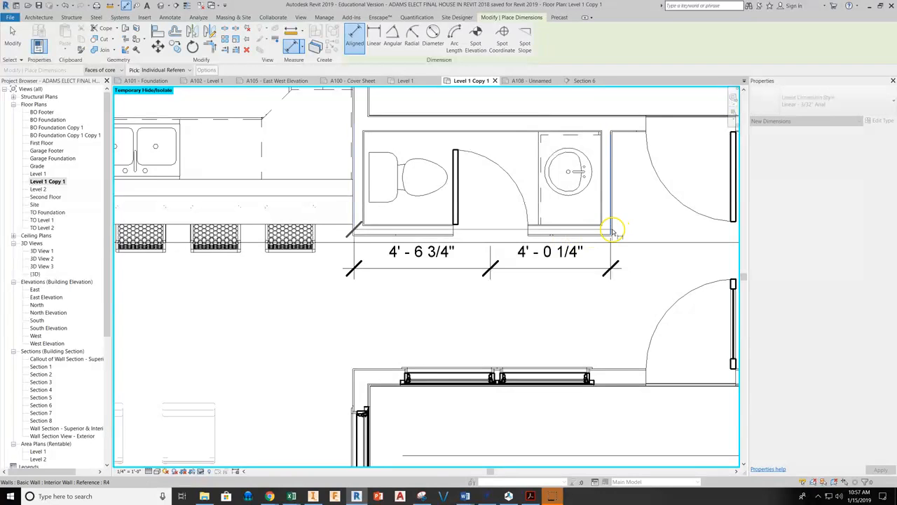
left_click(579, 304)
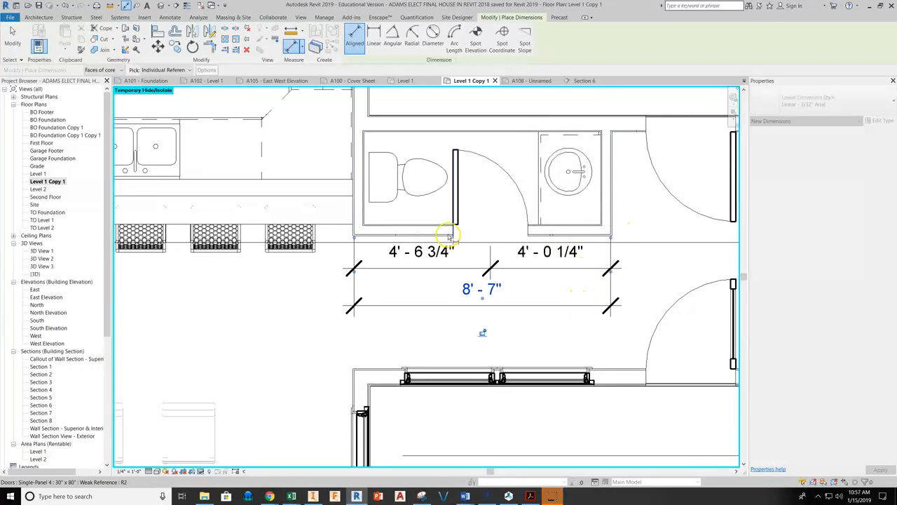
Dimension the laundry room with the shower from its hallway partition's core face to the exterior wall's outer core face, placed below the plan
scroll(518, 256, "down", 2)
middle_click_drag(530, 257, 379, 250)
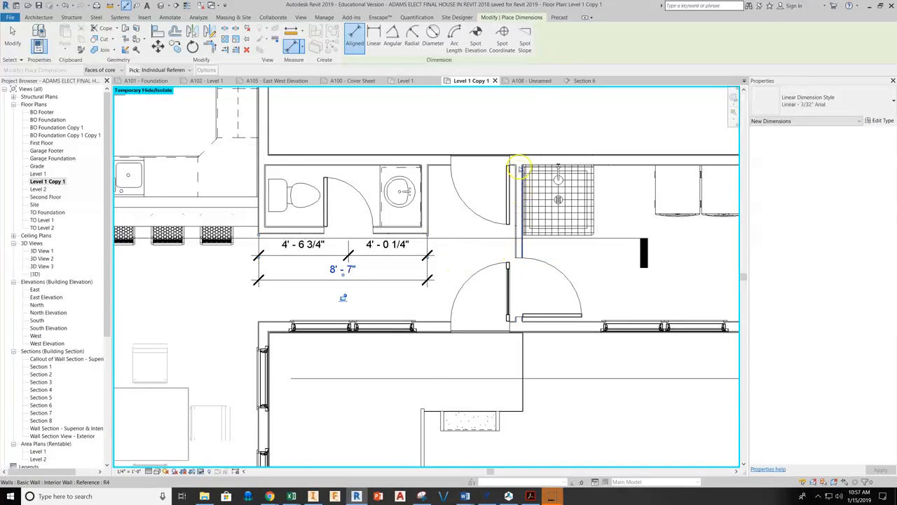
scroll(520, 169, "down", 3)
middle_click_drag(519, 169, 432, 156)
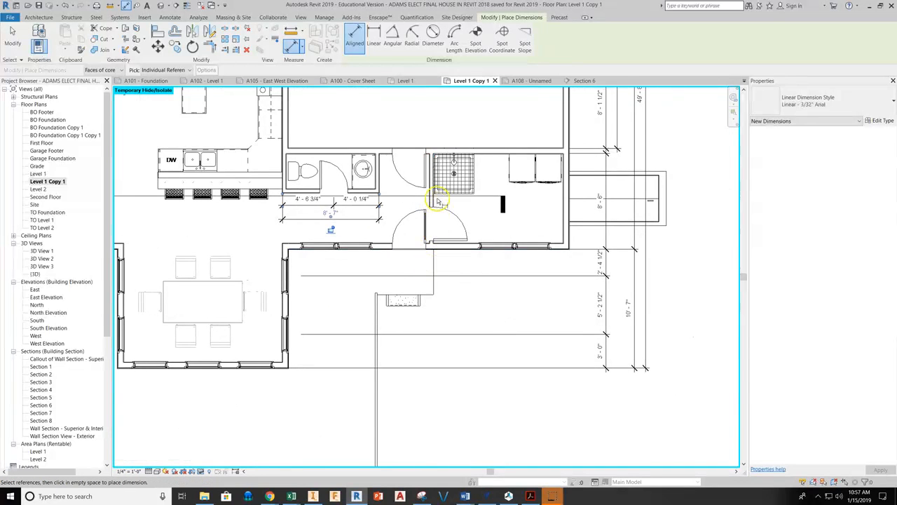
scroll(433, 242, "up", 8)
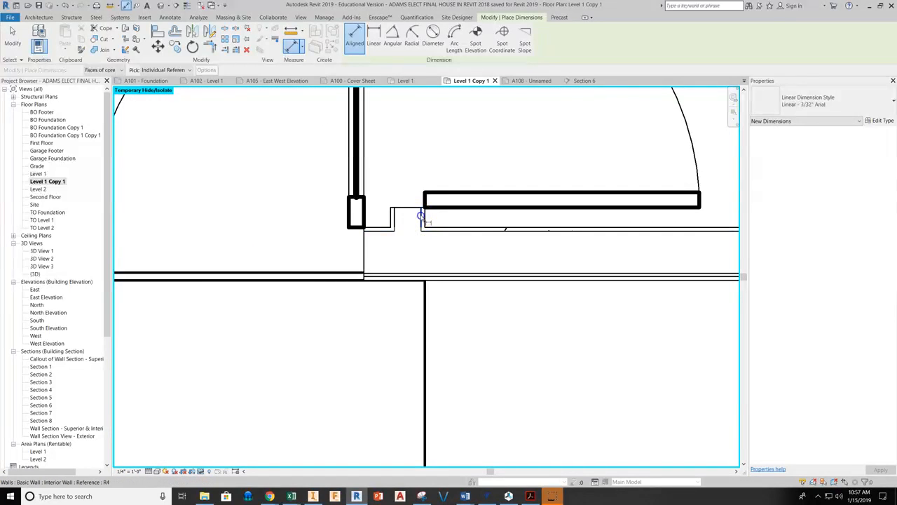
scroll(420, 215, "down", 6)
middle_click_drag(596, 260, 525, 230)
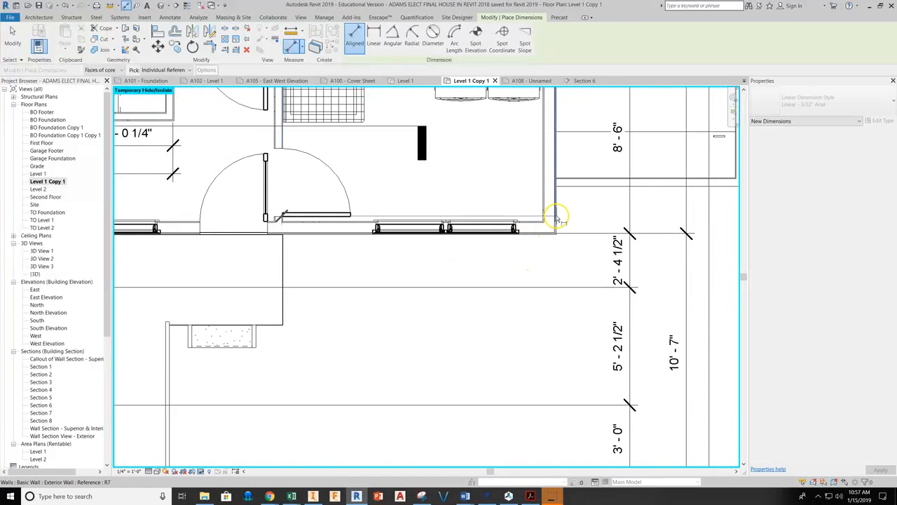
scroll(556, 219, "up", 5)
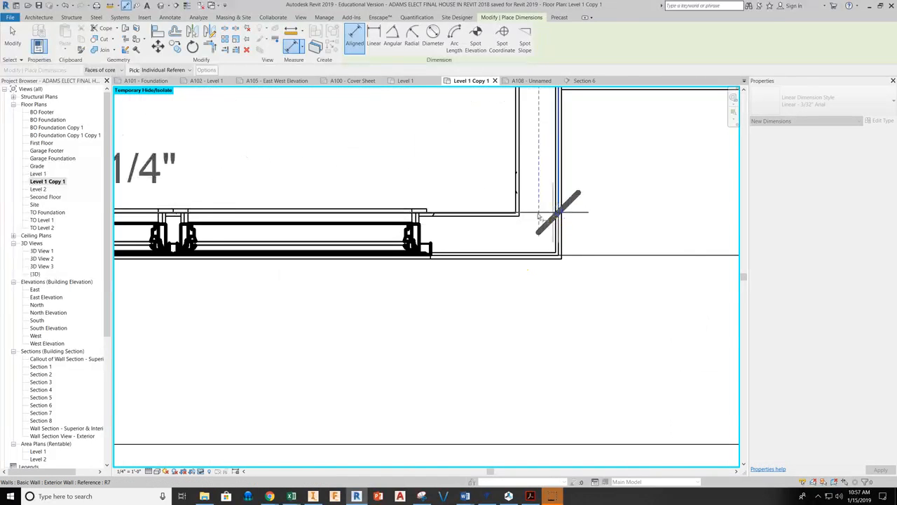
left_click(538, 216)
scroll(540, 221, "down", 5)
left_click(495, 324)
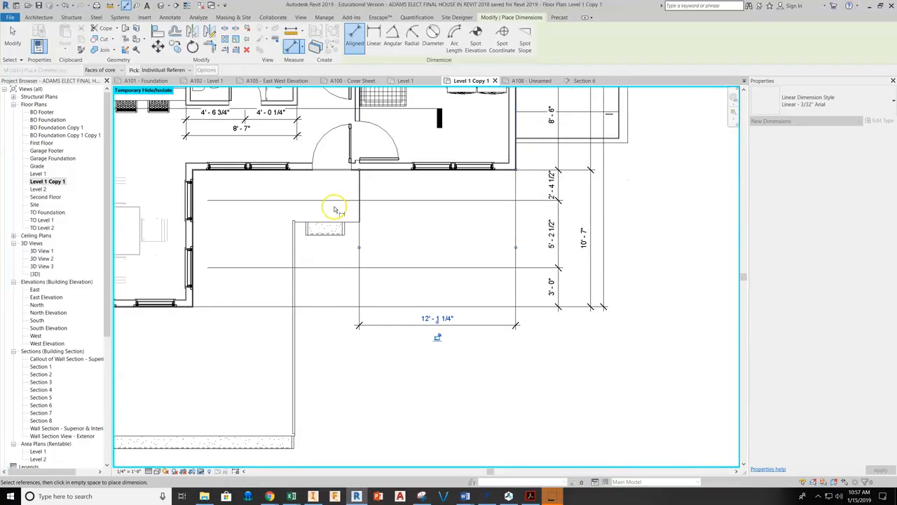
Dimension the clear width of the small closet beside the refrigerator between its side walls' inner core faces, placed just below the closet
scroll(370, 144, "up", 5)
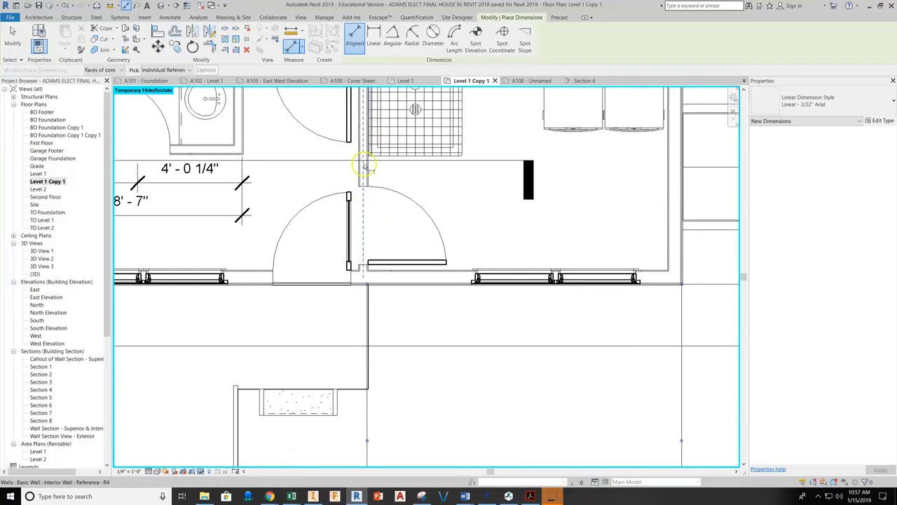
scroll(365, 166, "down", 5)
scroll(400, 208, "up", 3)
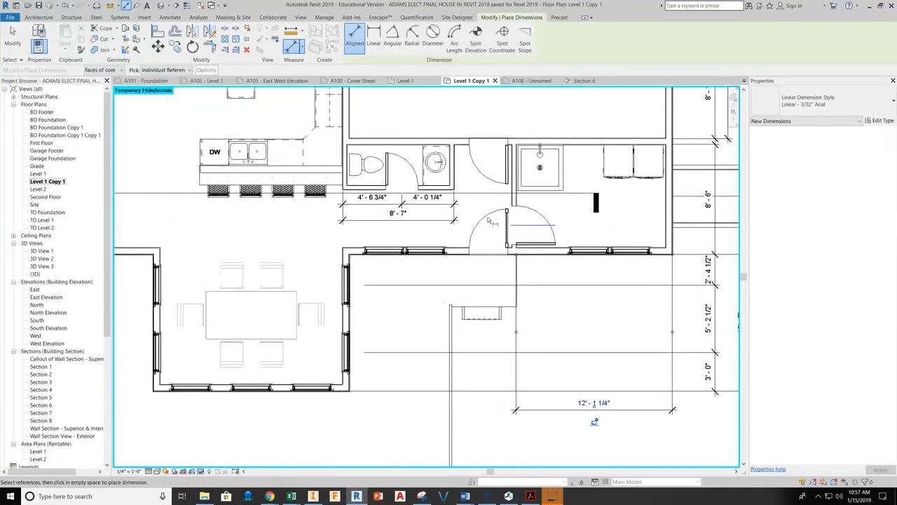
left_click(333, 189)
scroll(334, 198, "down", 3)
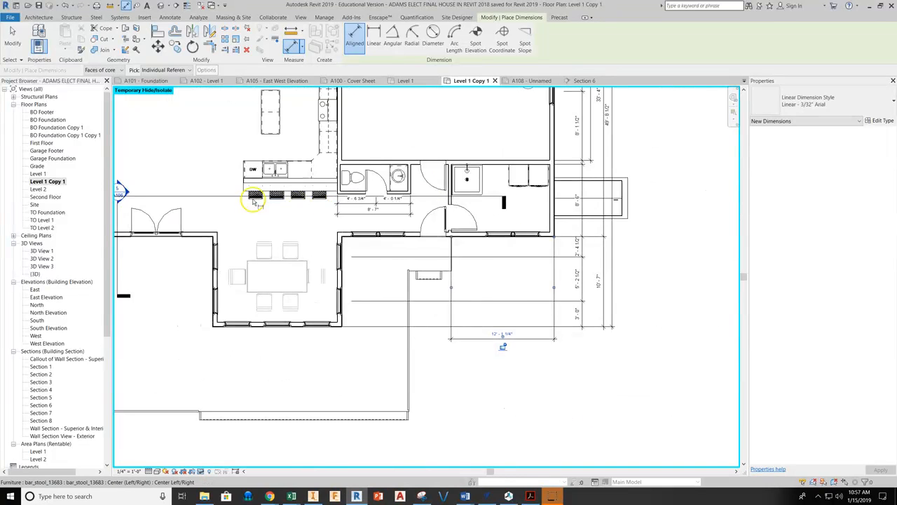
middle_click_drag(250, 194, 416, 304)
scroll(337, 241, "up", 2)
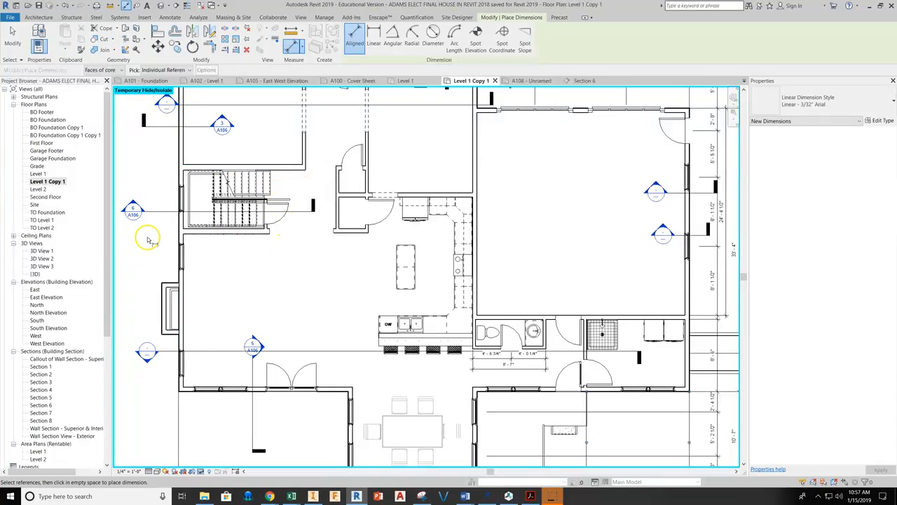
scroll(330, 228, "up", 5)
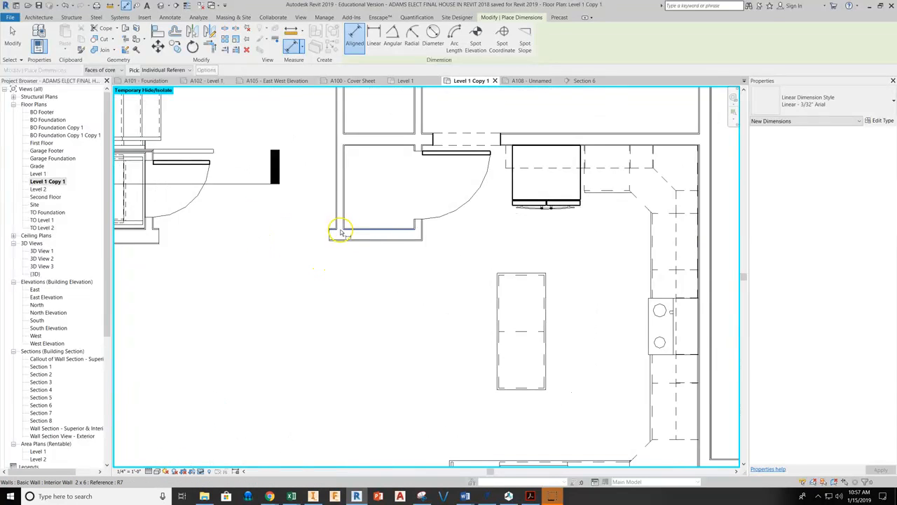
left_click(454, 221)
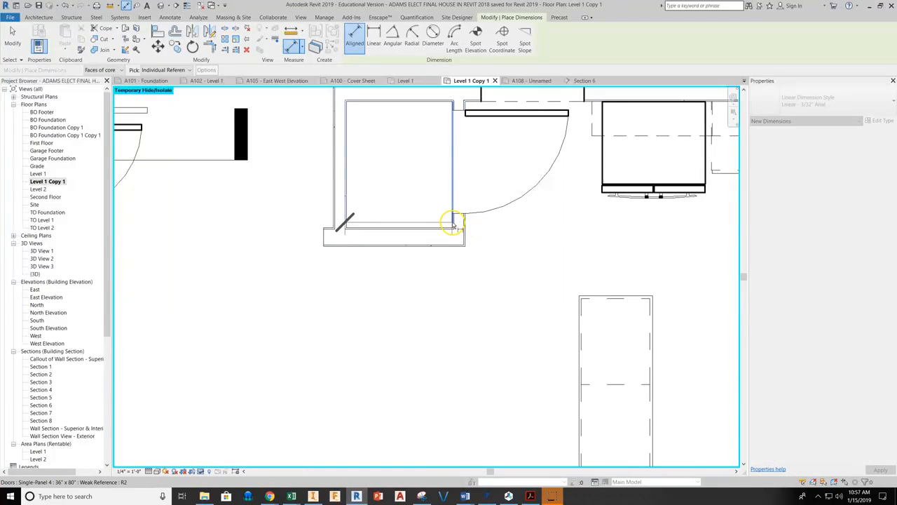
scroll(454, 223, "up", 5)
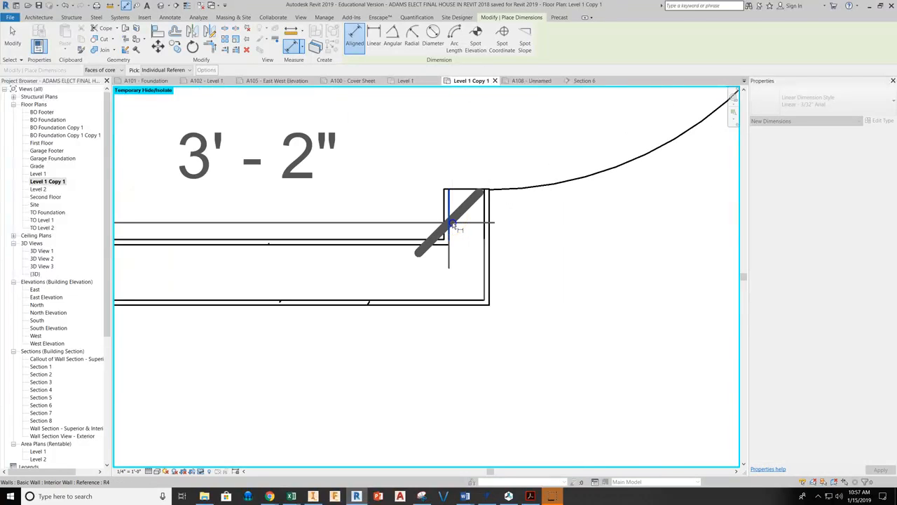
scroll(456, 223, "down", 3)
scroll(457, 224, "down", 2)
left_click(452, 289)
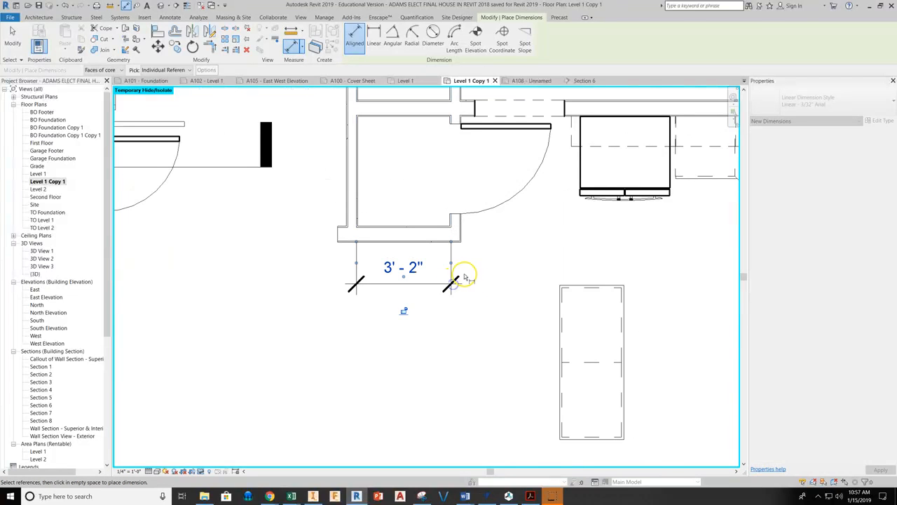
End the dimensioning command and switch to the Level 2 Copy 1 floor plan
scroll(465, 277, "down", 4)
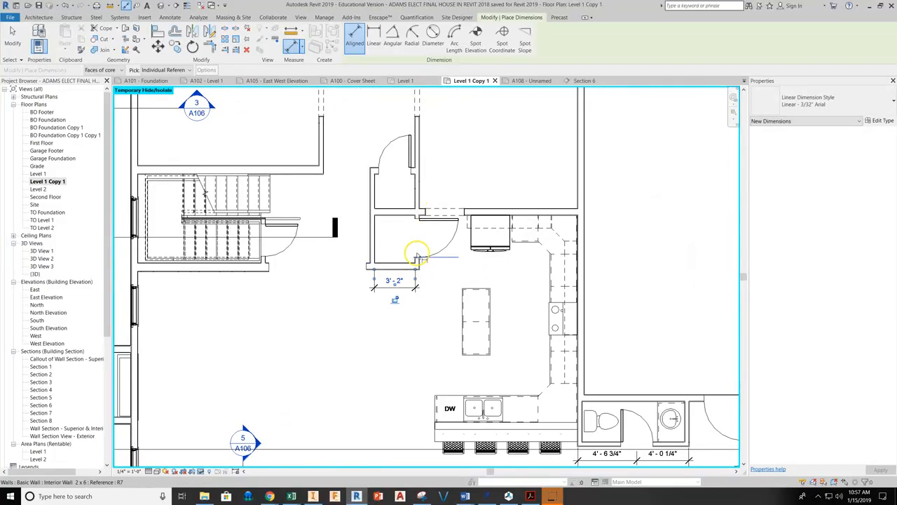
scroll(392, 274, "down", 2)
middle_click_drag(354, 306, 354, 251)
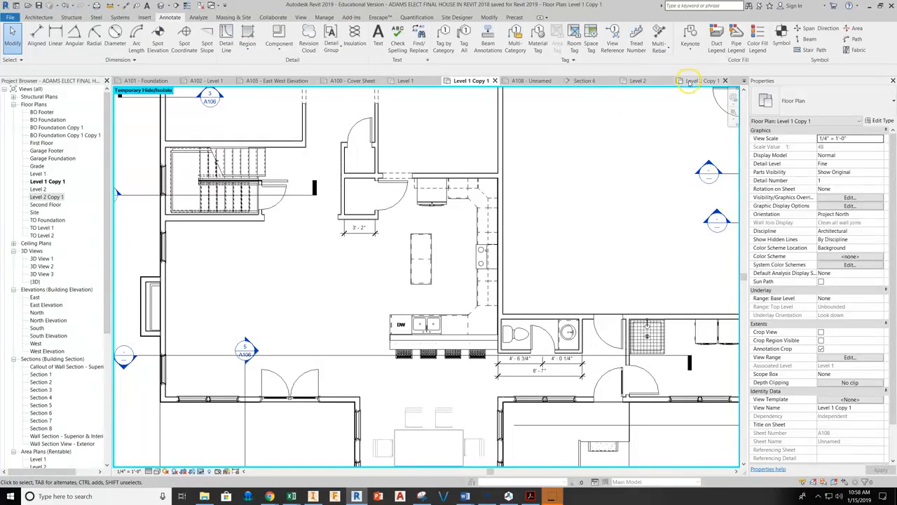
left_click(691, 81)
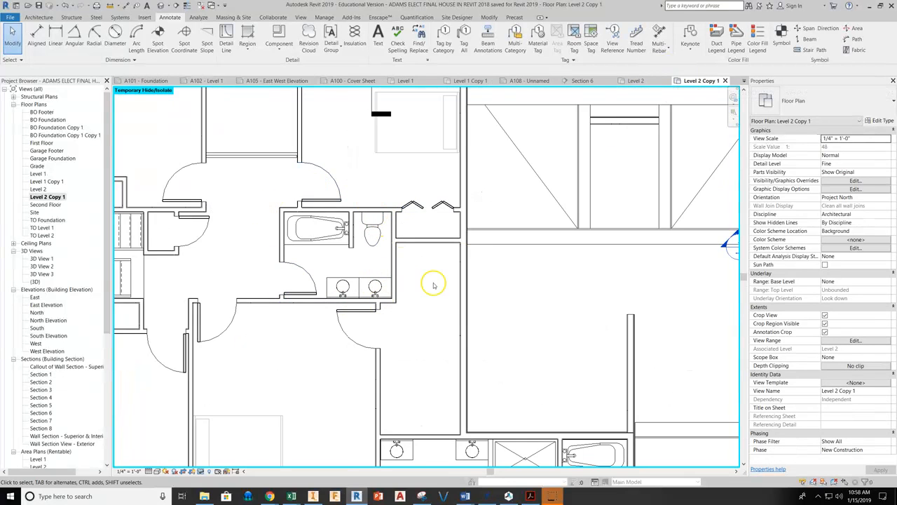
Add an aligned width dimension between the core faces of the bifold closet beside the bathroom, placed above its doors
middle_click_drag(386, 176, 386, 194)
scroll(405, 218, "up", 3)
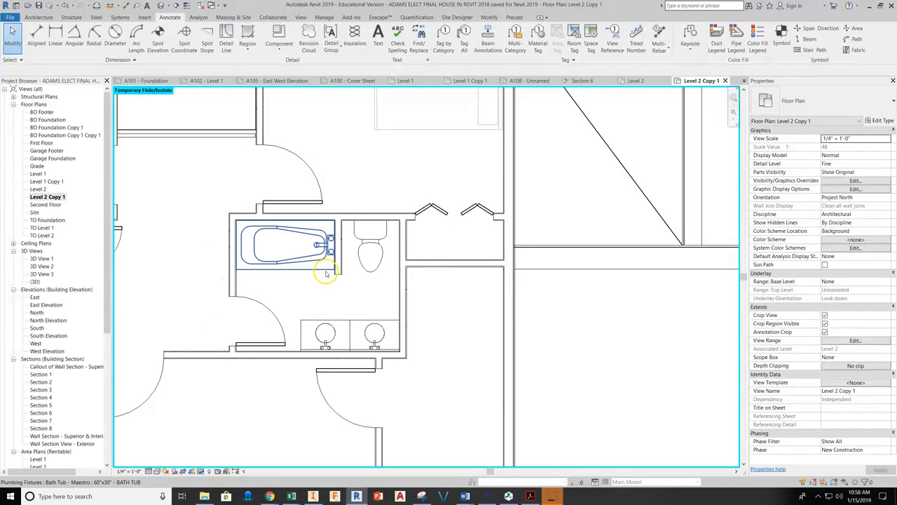
left_click(33, 34)
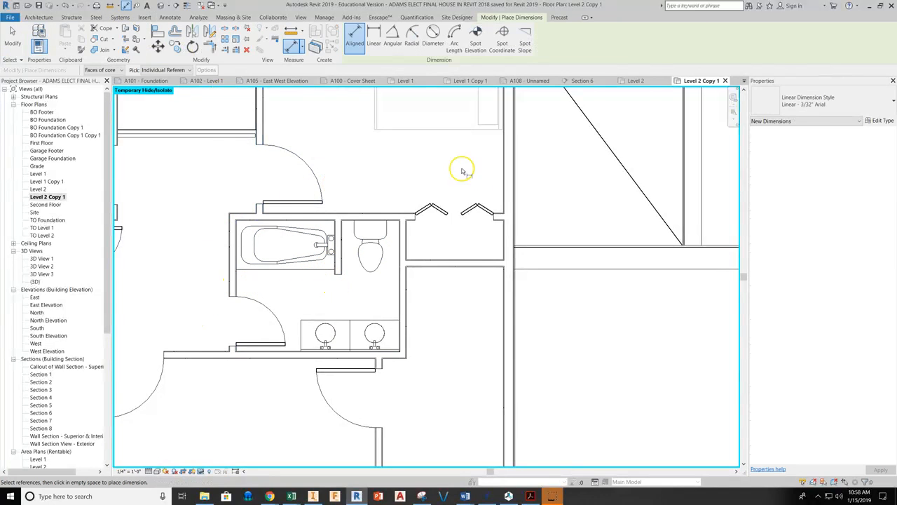
scroll(414, 241, "up", 4)
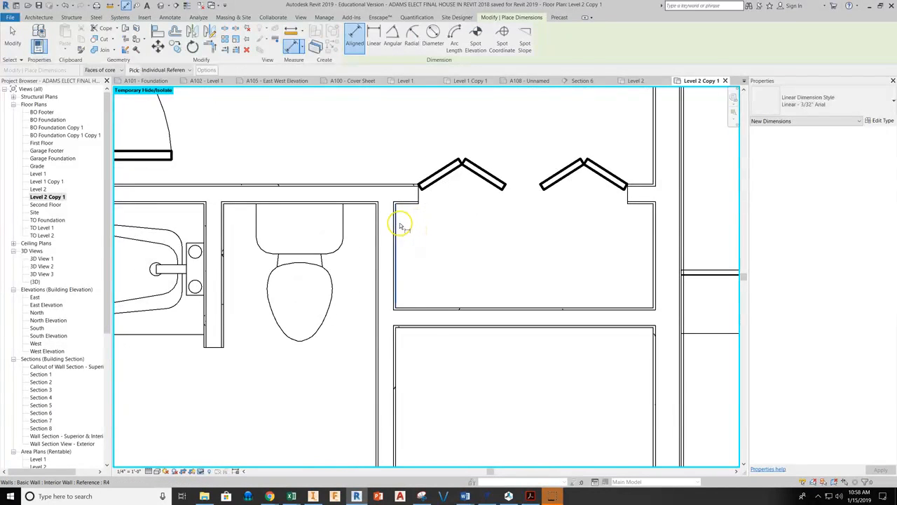
left_click(394, 227)
scroll(627, 240, "down", 2)
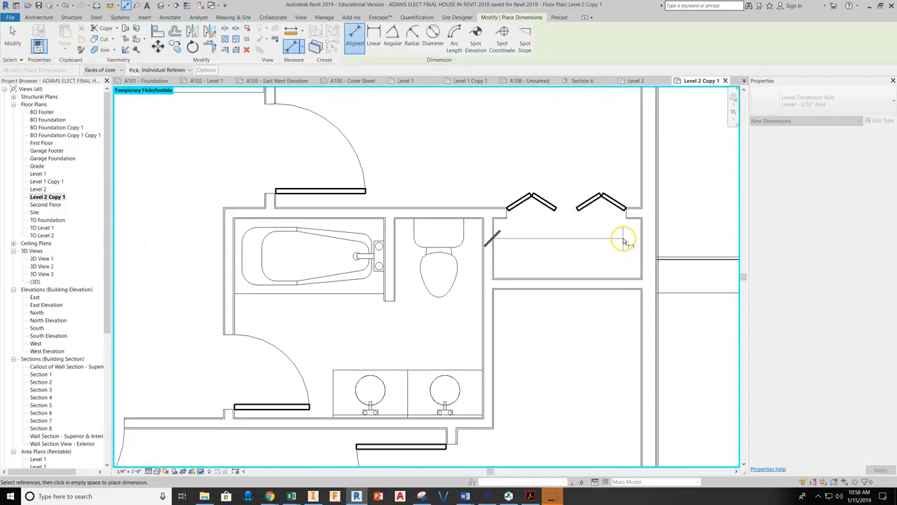
scroll(643, 242, "up", 1)
left_click(642, 241)
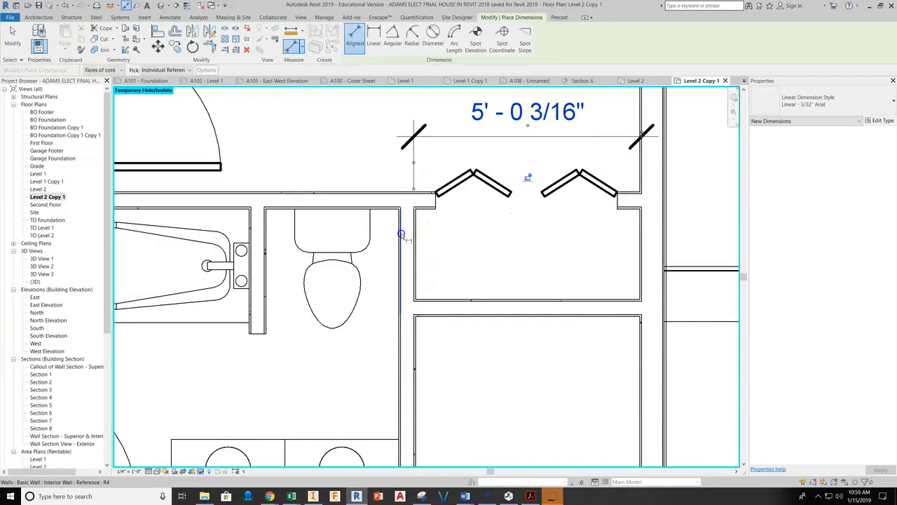
Dimension the toilet compartment's width between its side walls' core faces, in line with the closet dimension
scroll(480, 244, "down", 1)
scroll(537, 241, "down", 2)
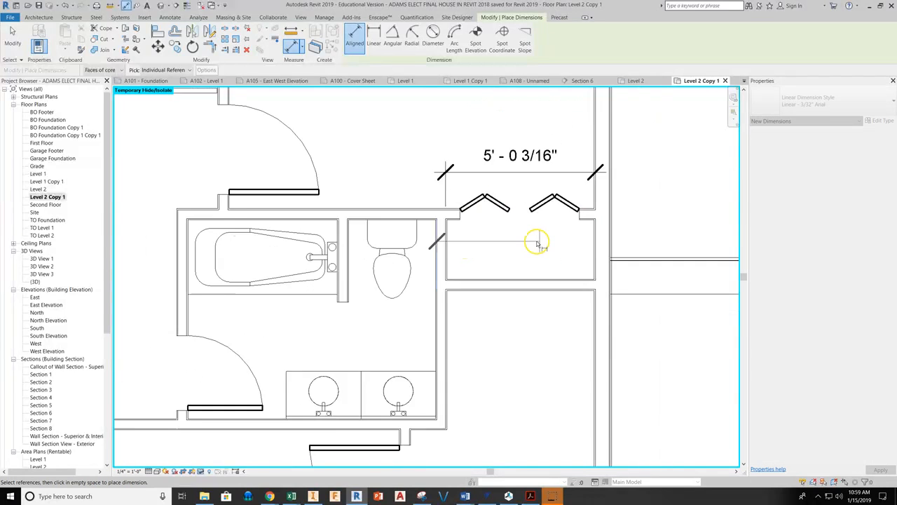
left_click(471, 267)
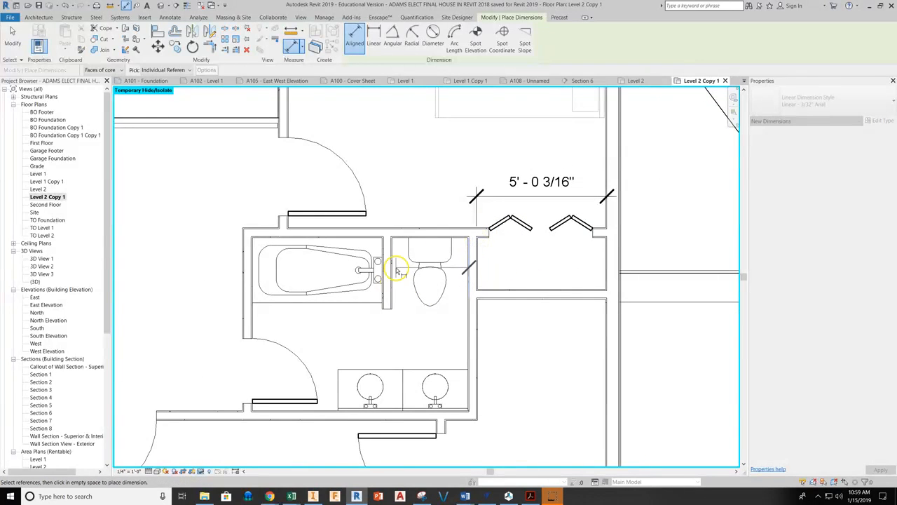
left_click(396, 260)
left_click(401, 201)
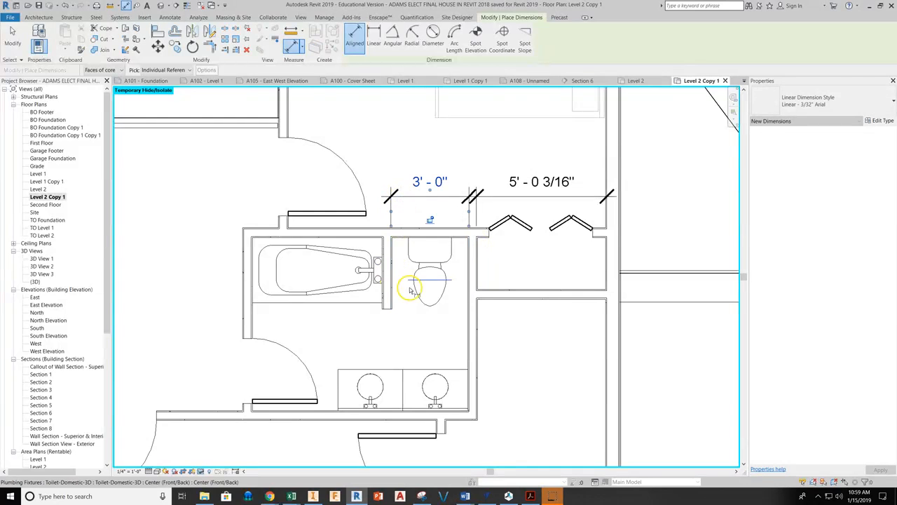
Dimension the bathtub alcove's width between the core faces of its end walls, continuing the same row above the bathroom
scroll(412, 256, "up", 5)
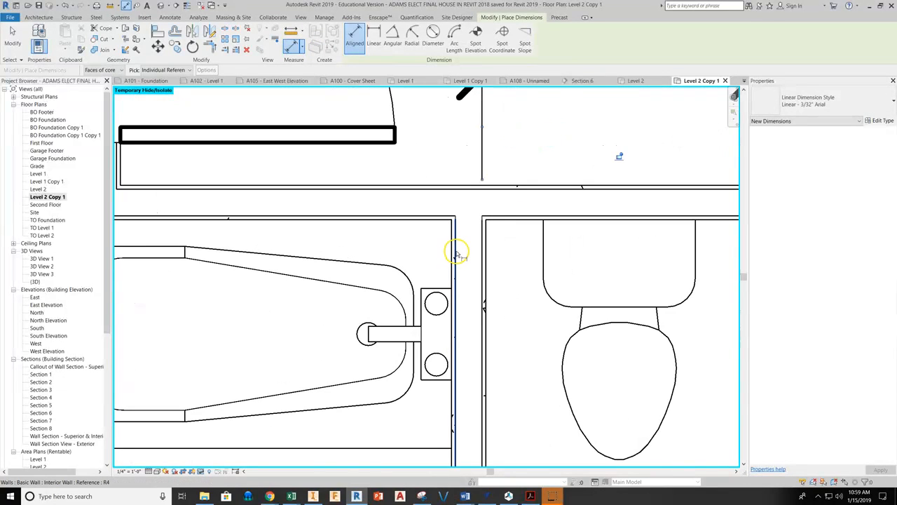
scroll(455, 250, "down", 4)
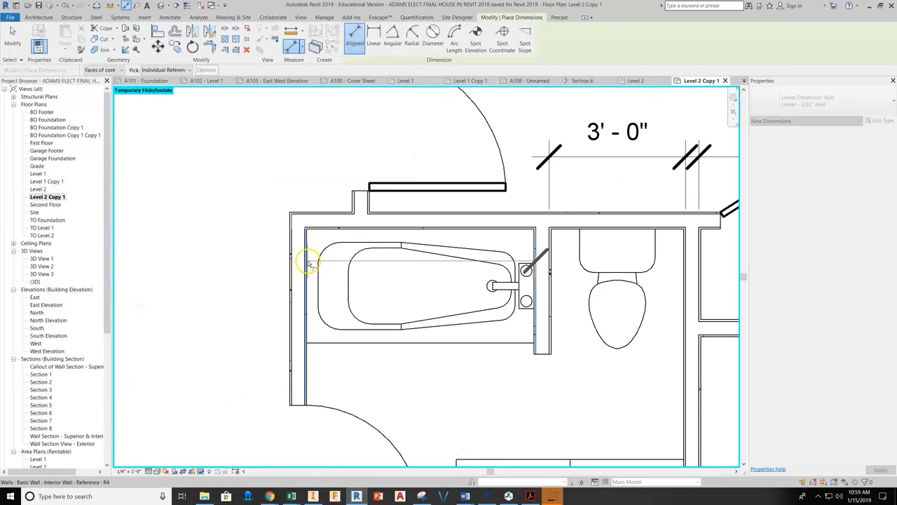
scroll(308, 262, "up", 4)
scroll(306, 258, "down", 4)
scroll(306, 258, "down", 3)
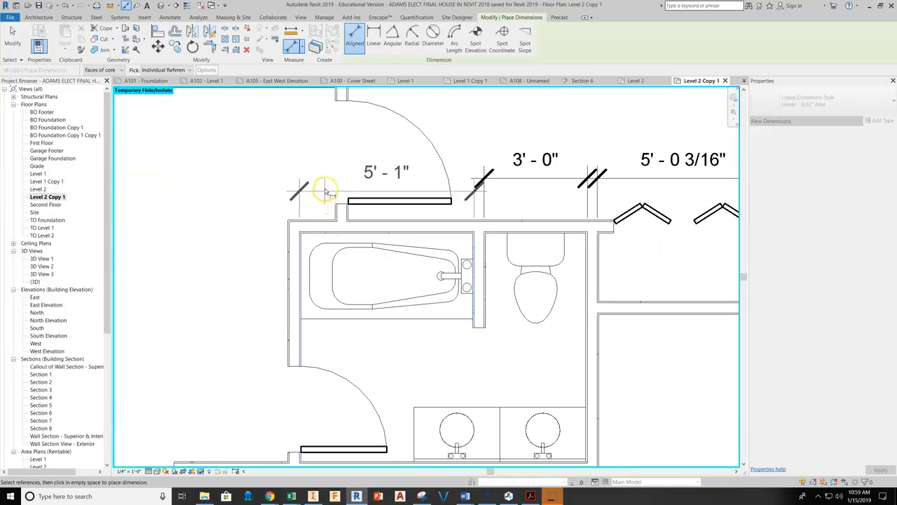
left_click(324, 180)
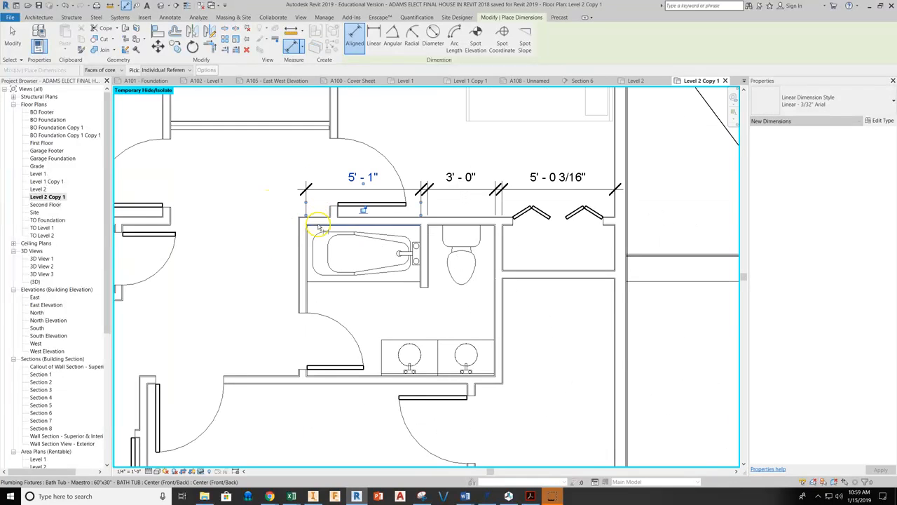
Dimension from the upper bedroom's partition core face to its window's centre, placed outside beyond the roof outline
scroll(329, 280, "down", 2)
left_click(349, 269)
scroll(349, 211, "down", 3)
middle_click_drag(360, 164, 356, 324)
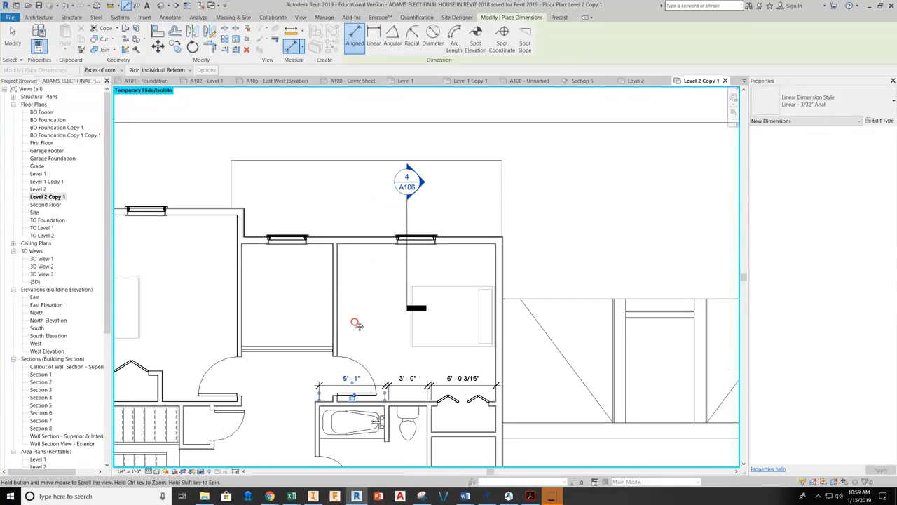
scroll(337, 250, "up", 4)
left_click(342, 248)
scroll(343, 250, "down", 1)
left_click(484, 245)
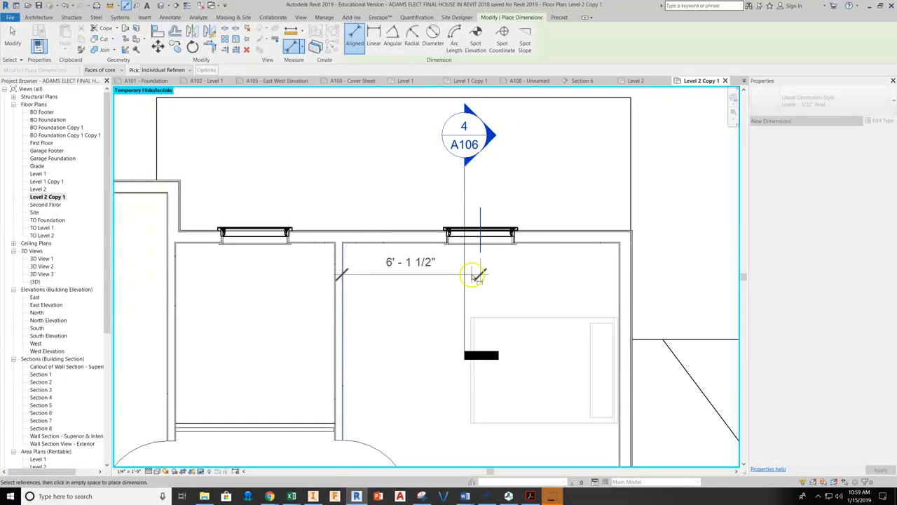
scroll(462, 266, "down", 2)
scroll(452, 168, "up", 1)
left_click(452, 168)
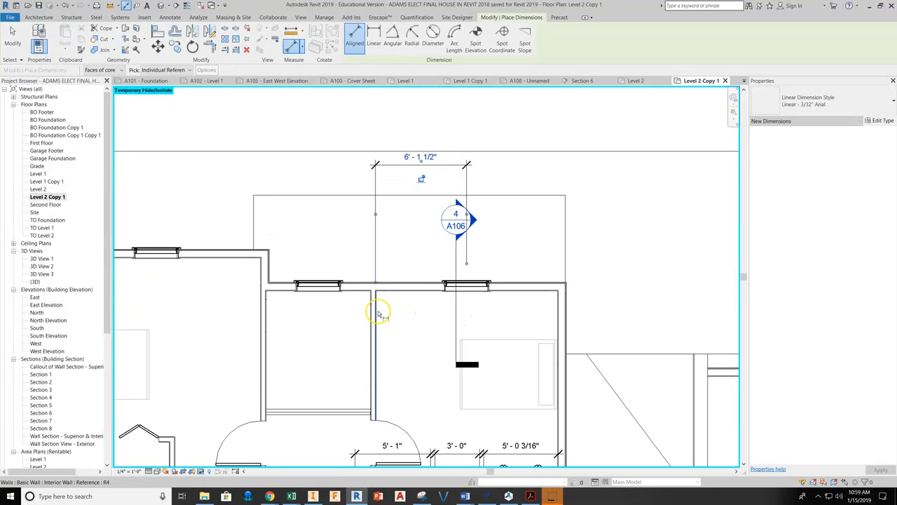
Dimension the upper bedroom's overall width from its partition's core face to the exterior wall, placed just outside the window-centre dimension
left_click(566, 318)
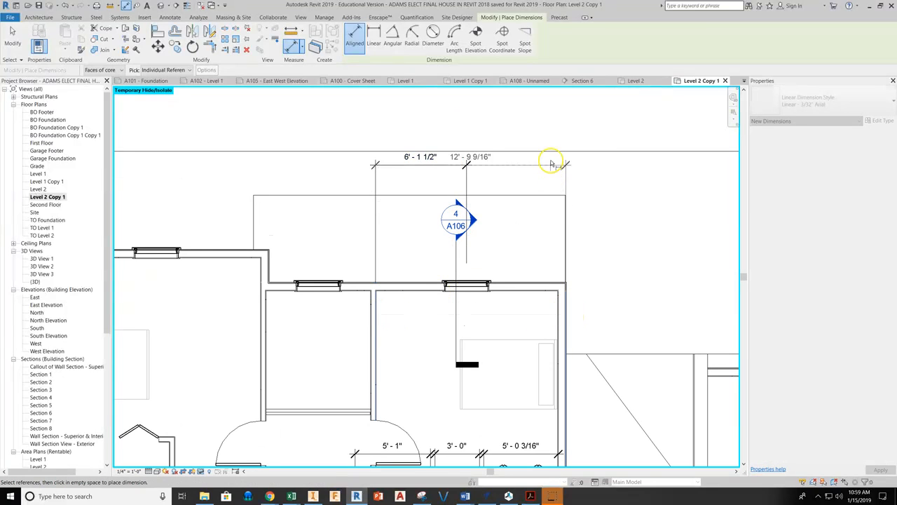
left_click(551, 148)
scroll(406, 280, "down", 2)
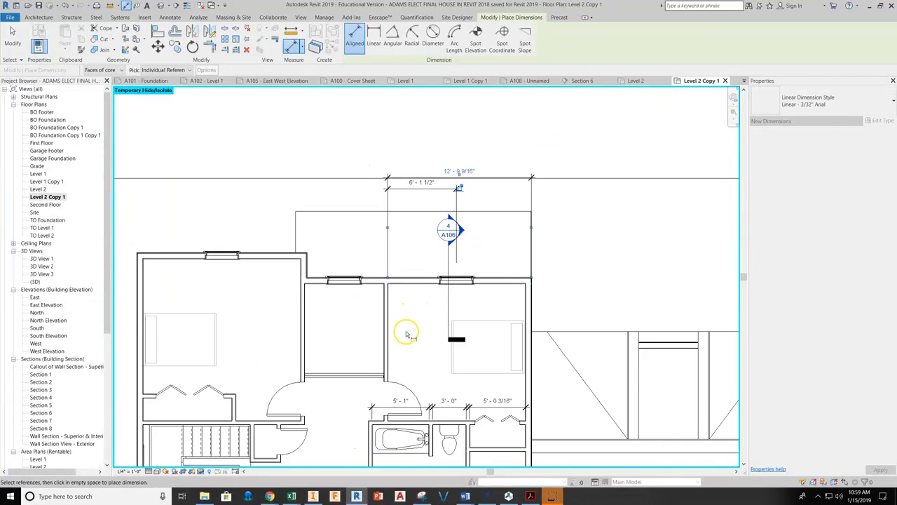
Dimension the bathroom partition between tub and toilet, from its free end to the core face of the wall behind the toilet
scroll(396, 175, "up", 1)
scroll(392, 317, "up", 2)
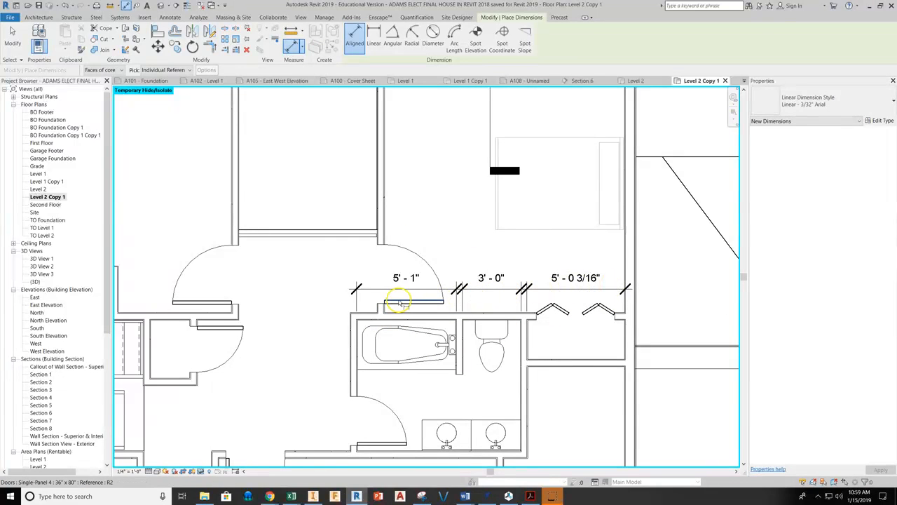
scroll(450, 389, "up", 3)
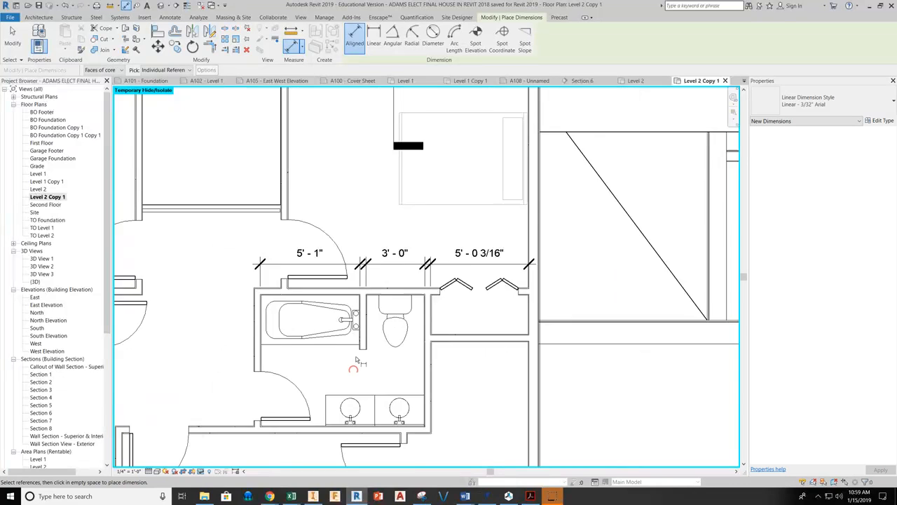
left_click(368, 348)
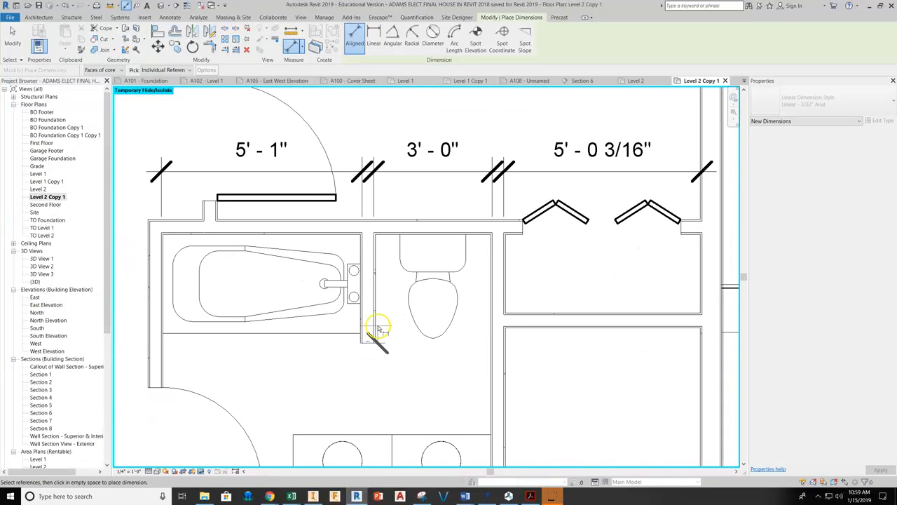
left_click(392, 235)
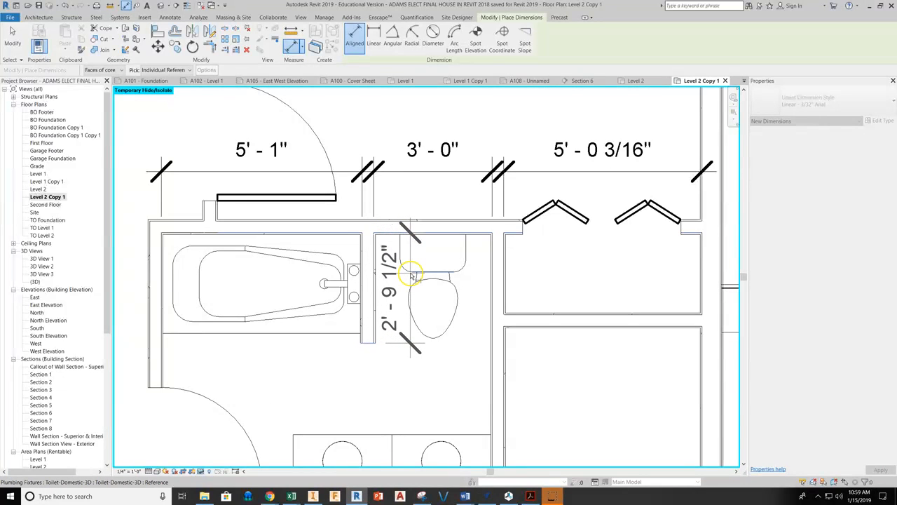
left_click(412, 275)
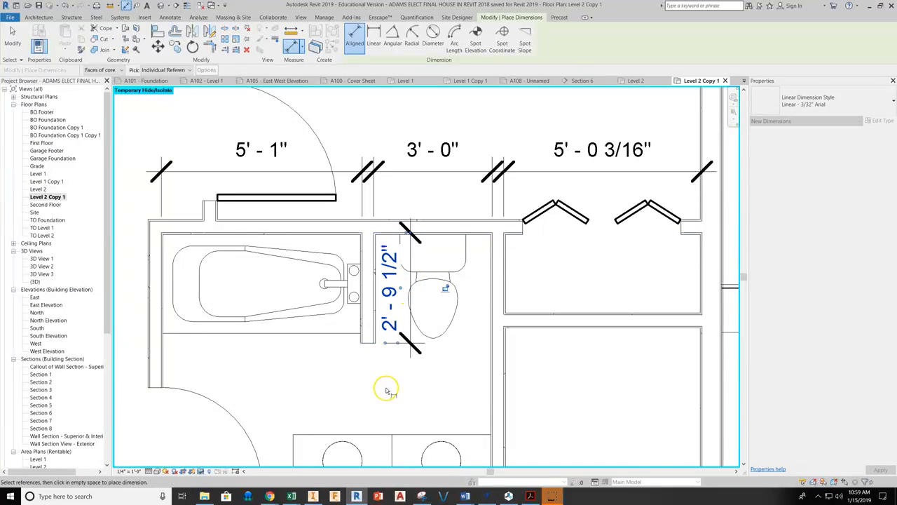
scroll(386, 390, "down", 2)
right_click(360, 357)
left_click(378, 362)
right_click(425, 345)
left_click(434, 349)
scroll(370, 359, "up", 2)
scroll(369, 359, "down", 2)
middle_click_drag(366, 359, 372, 317)
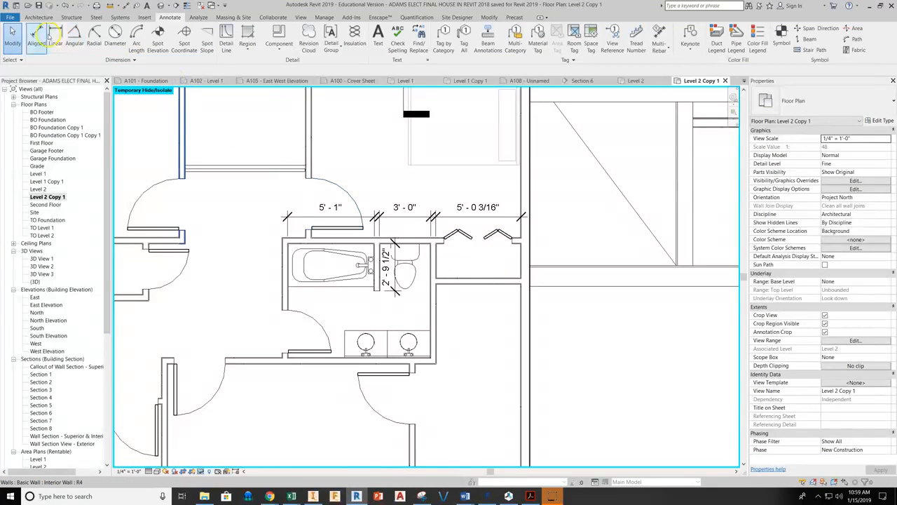
key("d")
key("i")
scroll(464, 263, "up", 3)
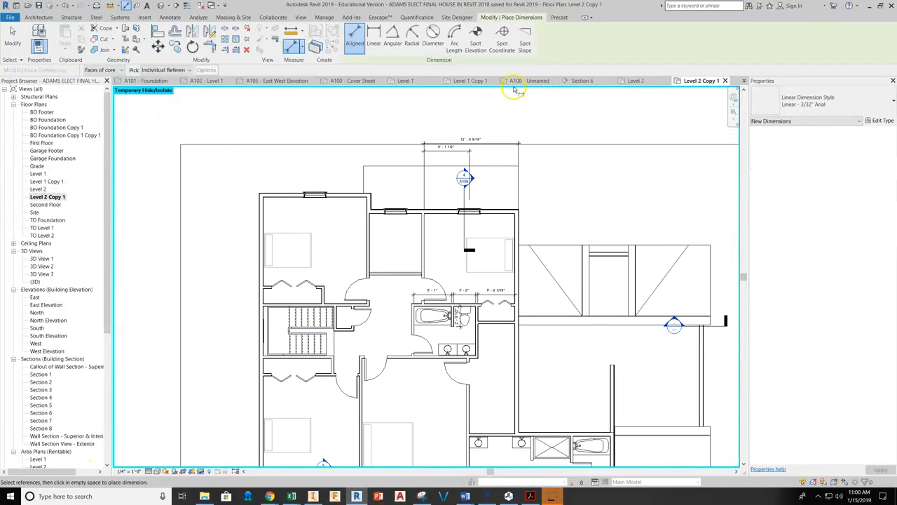
Switch to the Level 1 Copy 1 floor plan and end the active dimension command
left_click(470, 80)
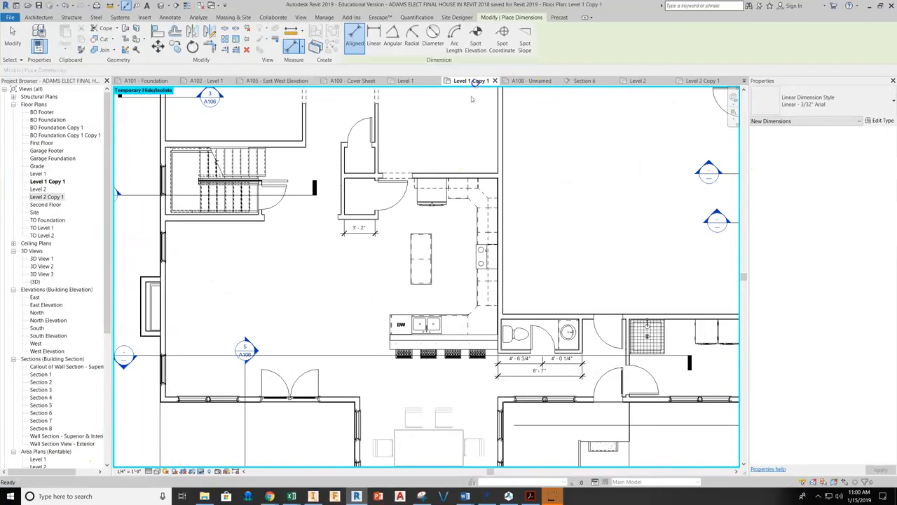
scroll(357, 301, "down", 2)
middle_click_drag(340, 274, 344, 344)
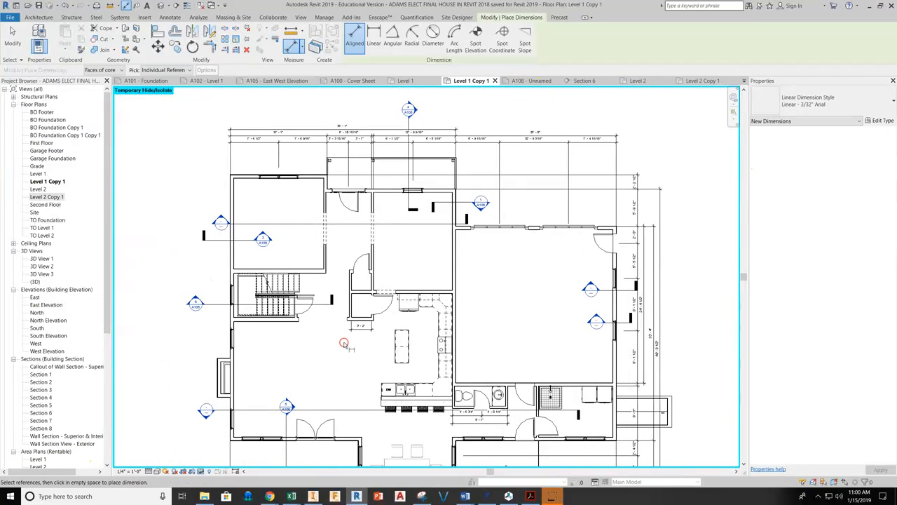
scroll(405, 110, "up", 1)
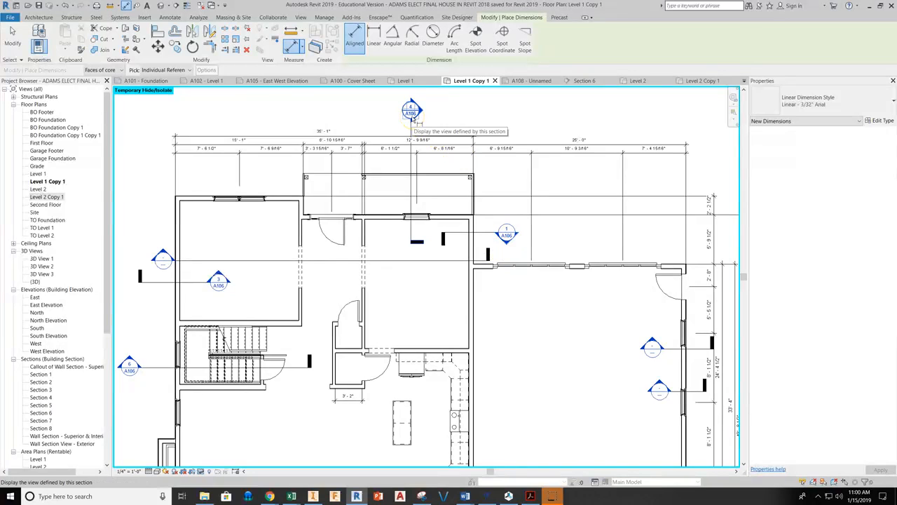
left_click(511, 238)
left_click(218, 281)
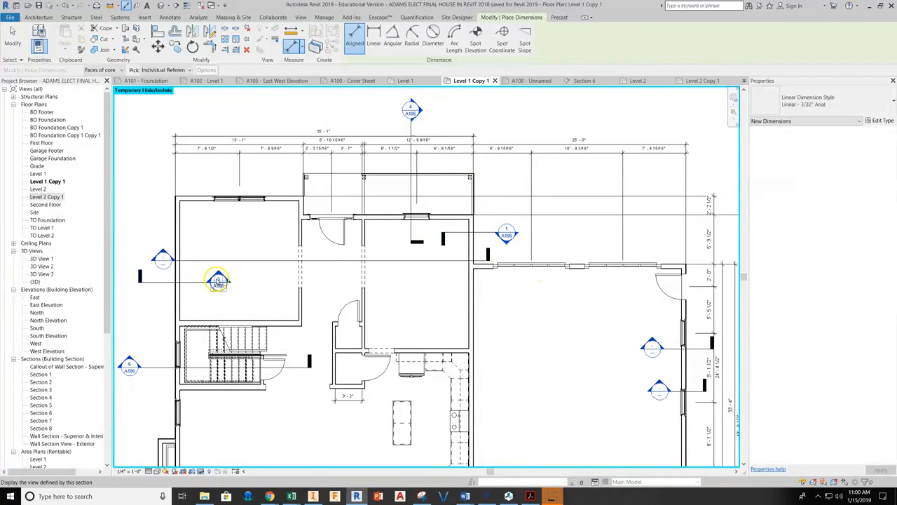
right_click(236, 243)
left_click(249, 245)
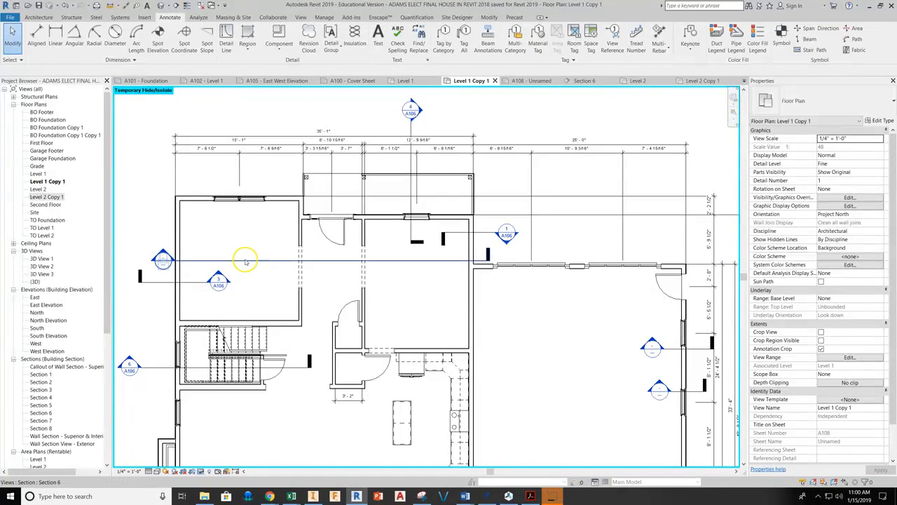
left_click(246, 262)
scroll(245, 262, "down", 1)
middle_click_drag(260, 288, 305, 219)
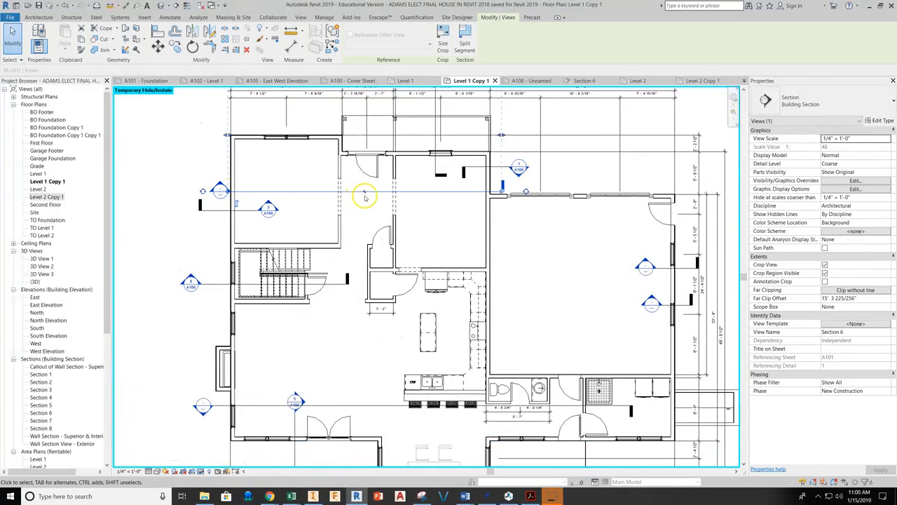
middle_click_drag(293, 207, 304, 247)
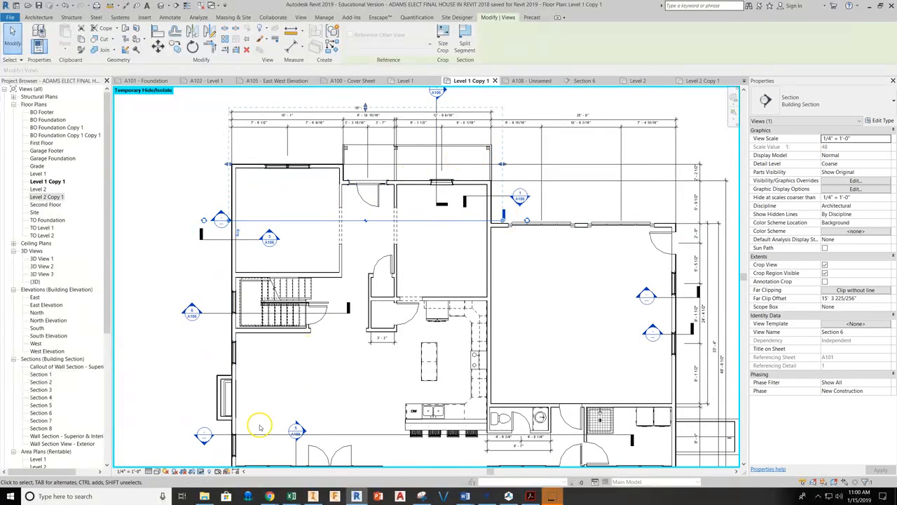
left_click(263, 434, "ctrl")
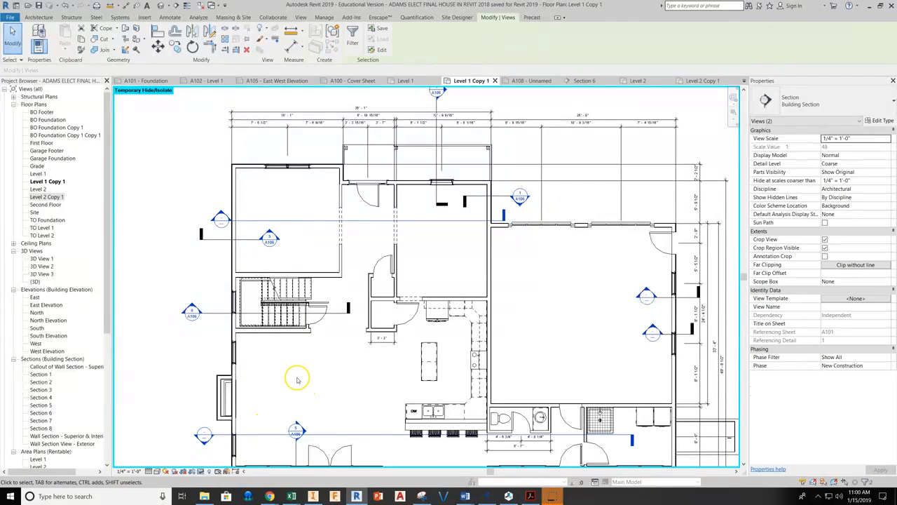
scroll(298, 379, "down", 3)
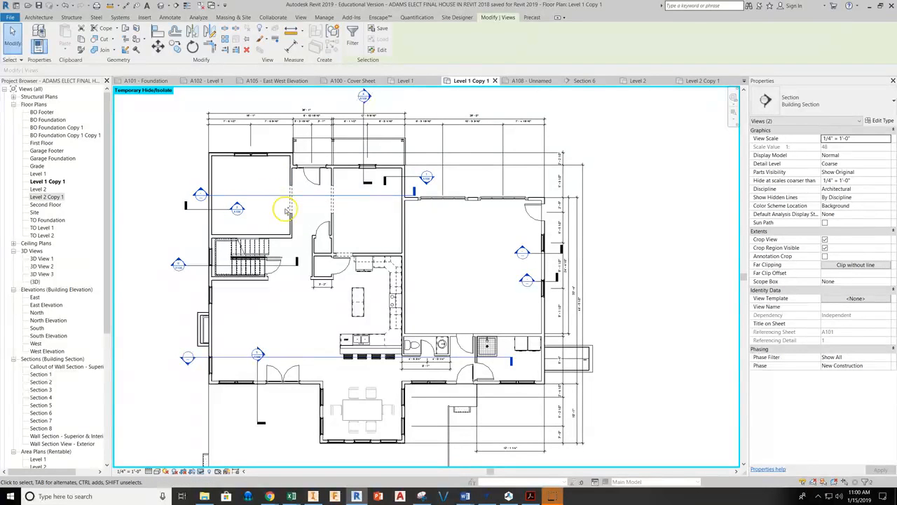
left_click(269, 223)
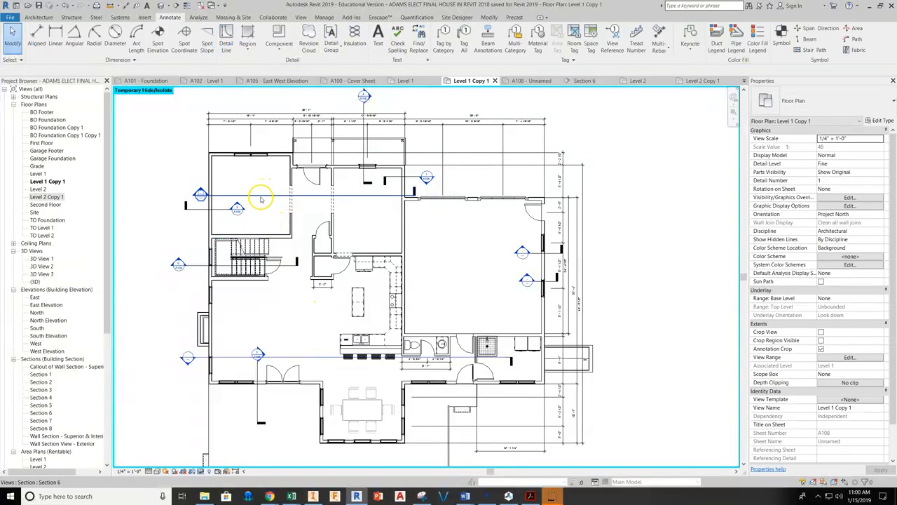
left_click(260, 200)
left_click(493, 359, "ctrl")
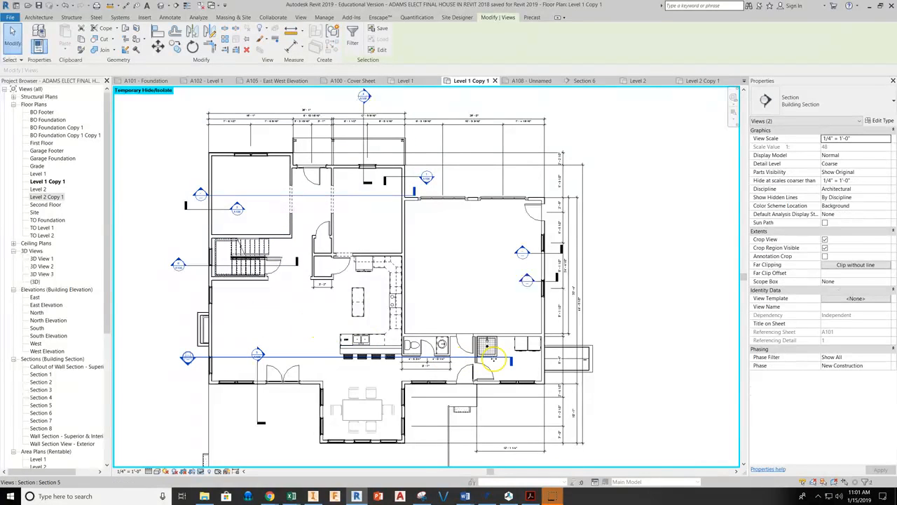
scroll(551, 285, "up", 3)
left_click(548, 274, "ctrl")
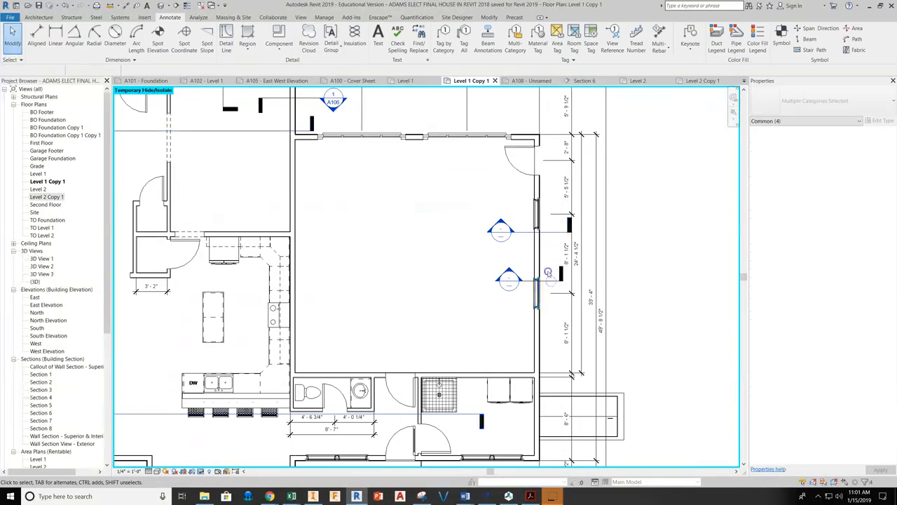
key("Escape")
Hide the two unnumbered section markers beside the large room's exterior windows as individual elements in this view
scroll(550, 278, "up", 2)
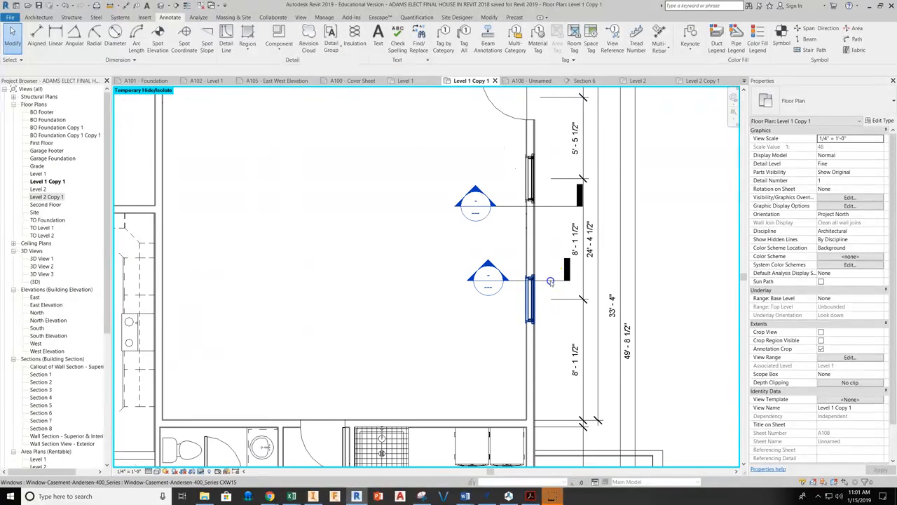
left_click(551, 281)
left_click(506, 220)
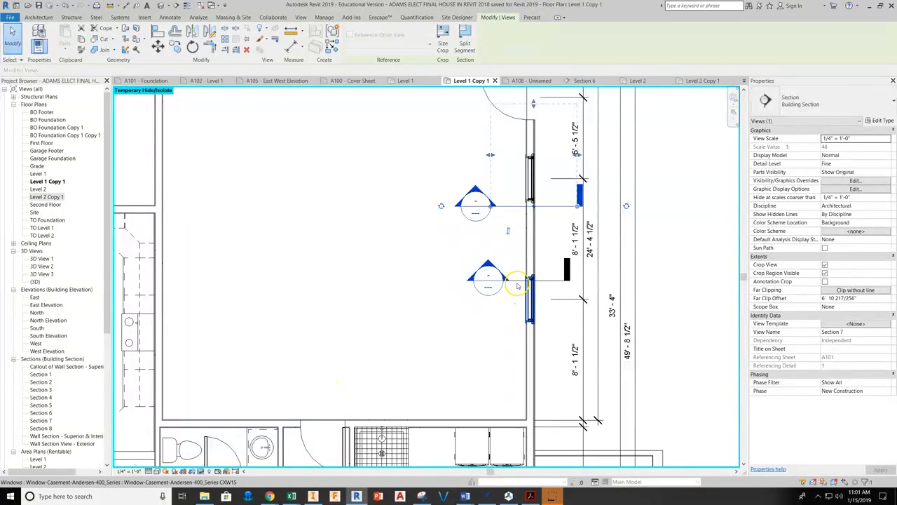
left_click(555, 283, "ctrl")
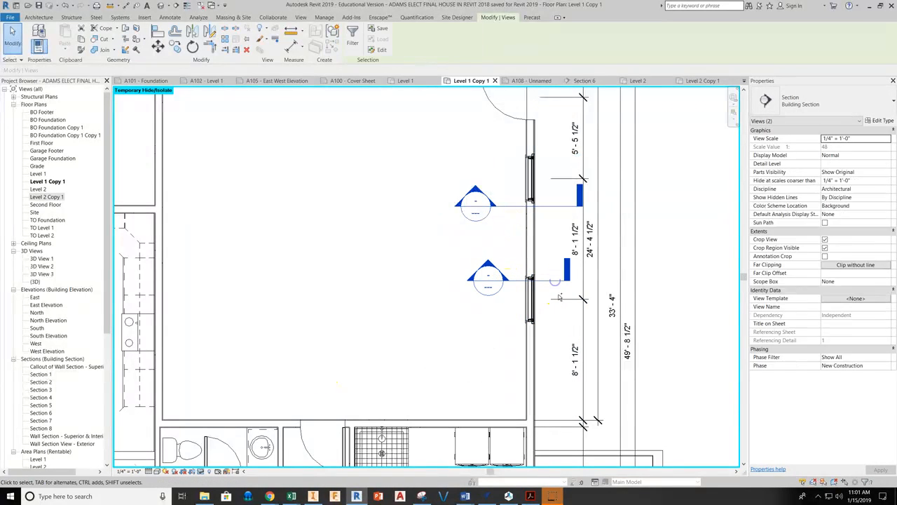
right_click(371, 232)
mouse_move(397, 267)
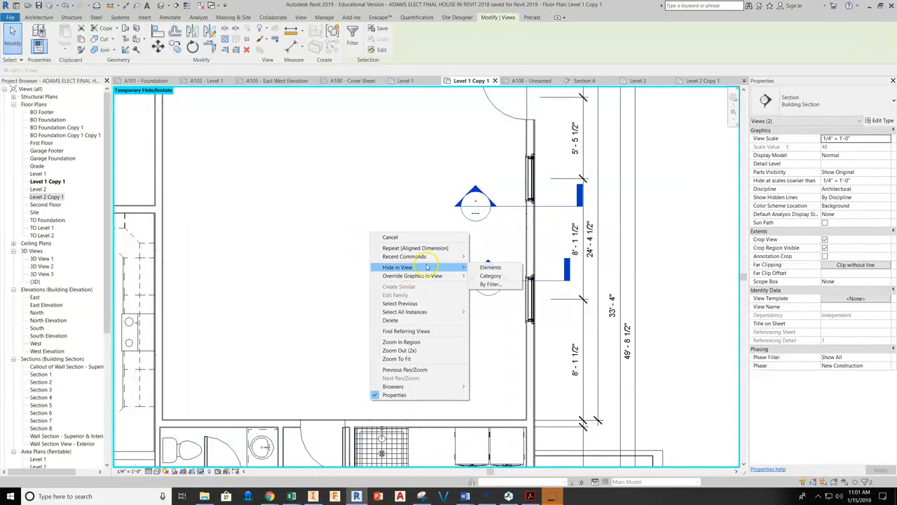
left_click(480, 263)
Hide the two long unnumbered section lines crossing the house, Section 6 and Section 5, as elements in this view
scroll(357, 268, "down", 5)
left_click(377, 234)
scroll(384, 256, "down", 2)
middle_click_drag(390, 246, 399, 180)
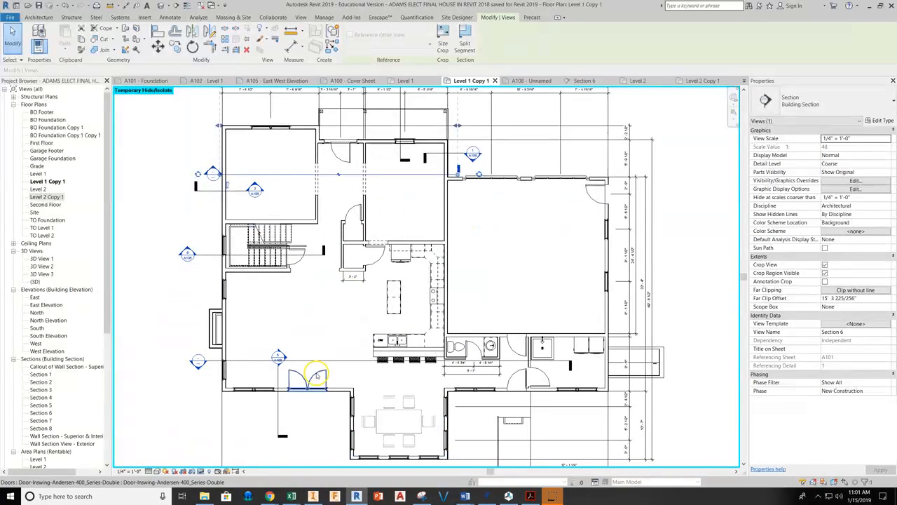
left_click(352, 363, "ctrl")
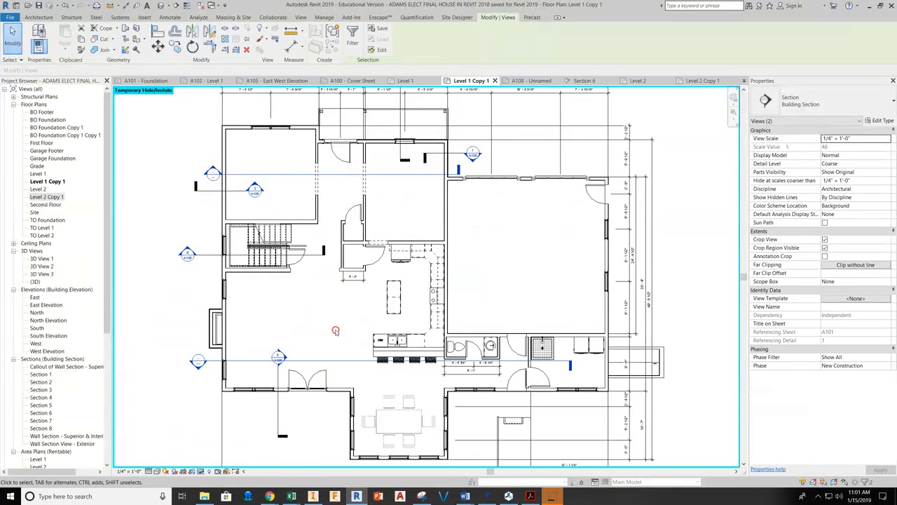
right_click(338, 162)
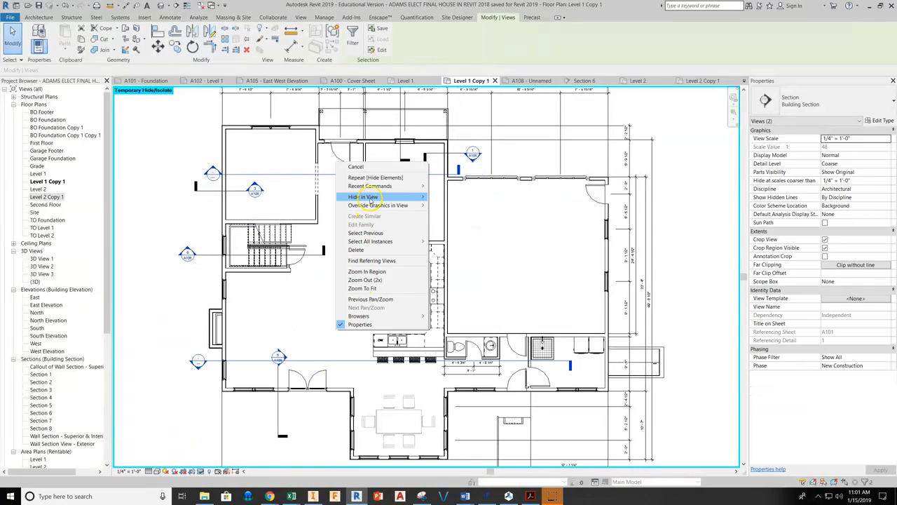
left_click(456, 197)
mouse_move(467, 263)
middle_mouse_down()
mouse_move(463, 216)
mouse_move(446, 239)
mouse_move(474, 266)
middle_mouse_up()
scroll(477, 216, "down", 1)
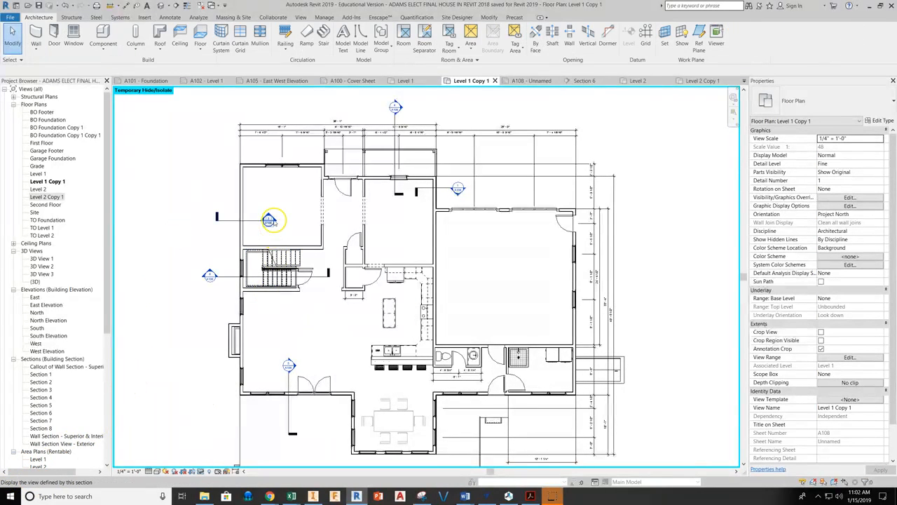
Place tagged rooms in the two rooms on either side of the entry hall
scroll(281, 206, "up", 1)
scroll(312, 172, "up", 1)
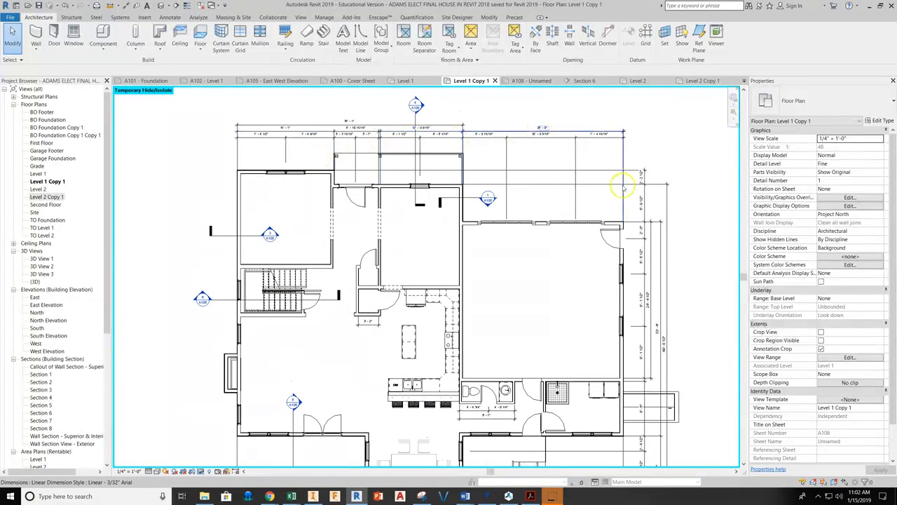
middle_click_drag(537, 284, 530, 267)
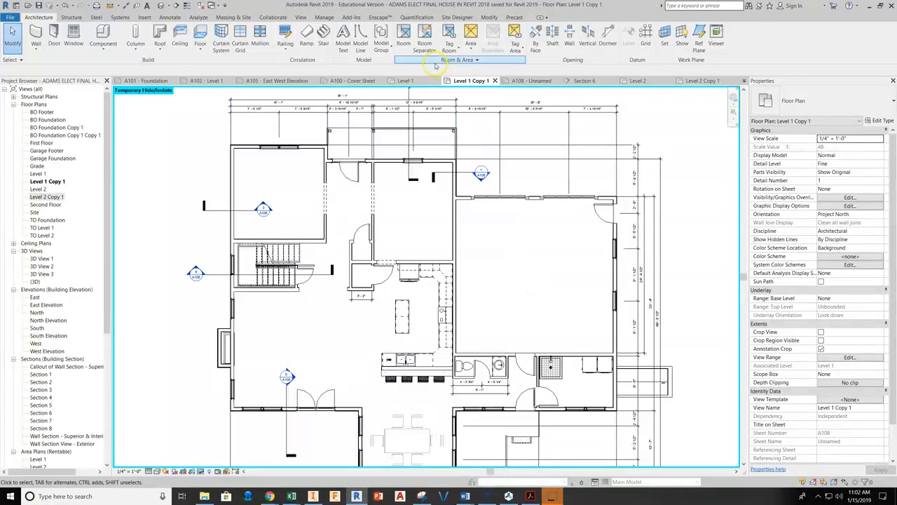
left_click(404, 37)
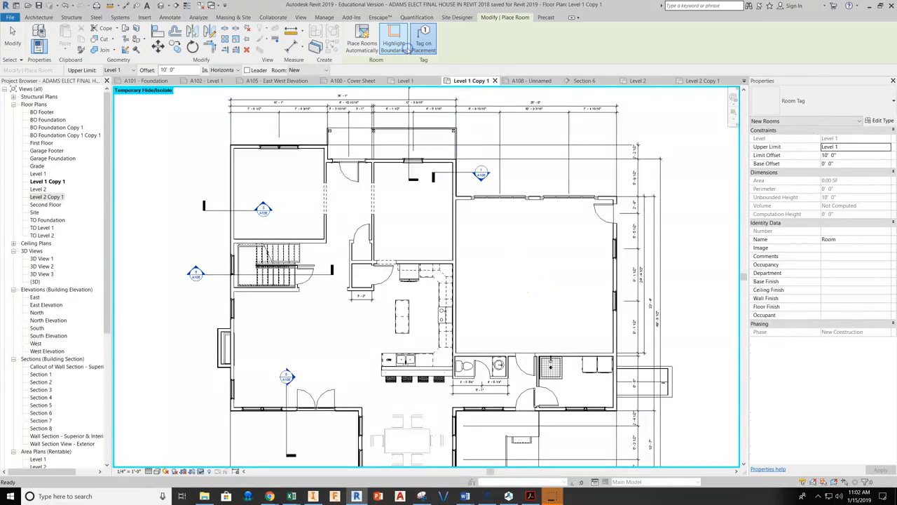
left_click(38, 17)
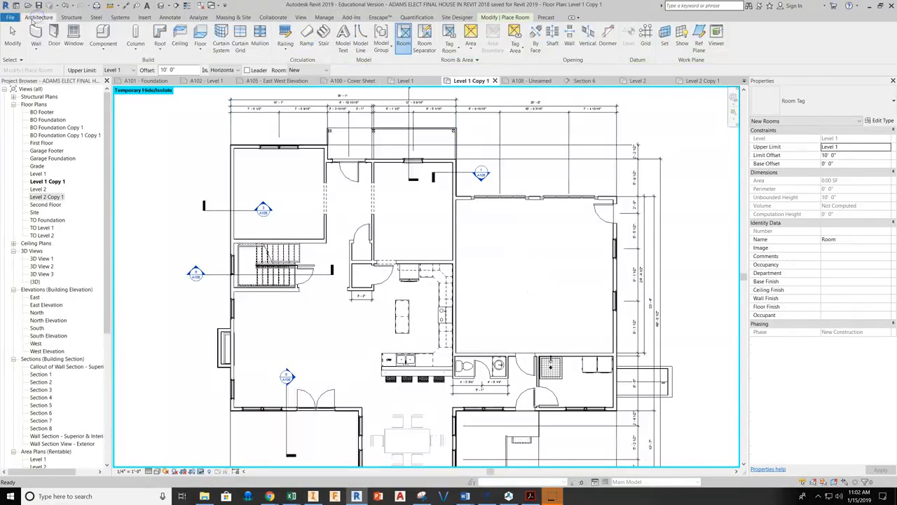
left_click(403, 44)
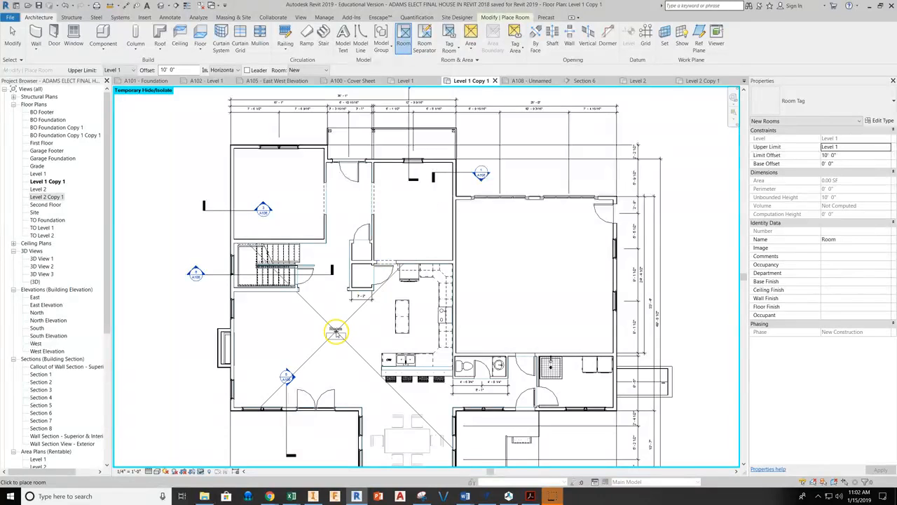
scroll(335, 326, "down", 2)
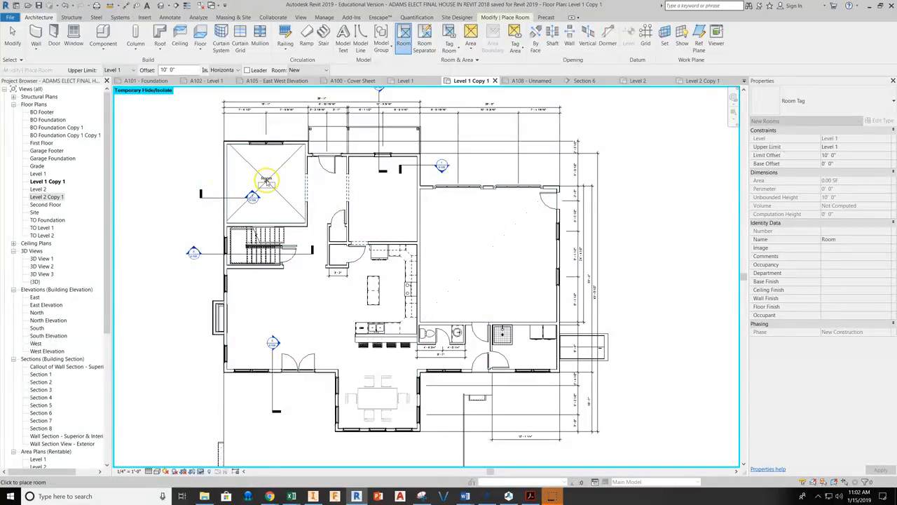
left_click(265, 180)
scroll(274, 186, "up", 2)
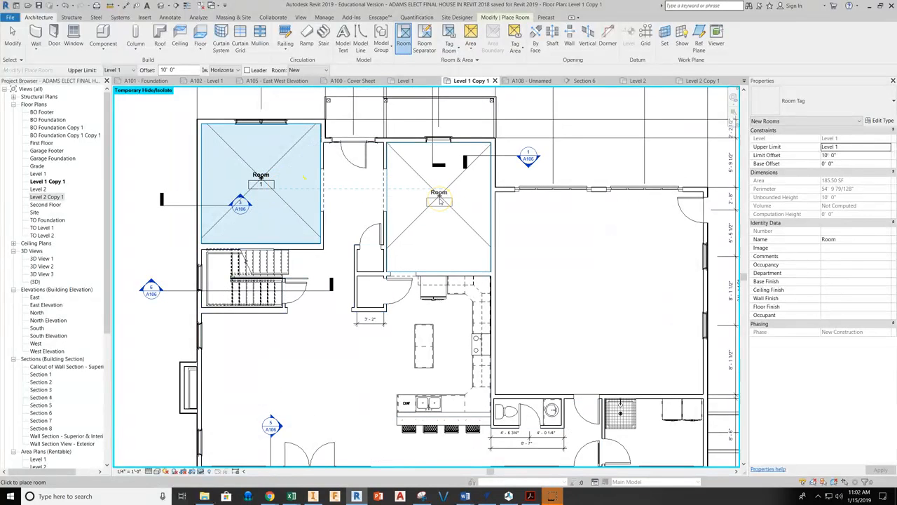
left_click(439, 199)
scroll(330, 200, "down", 2)
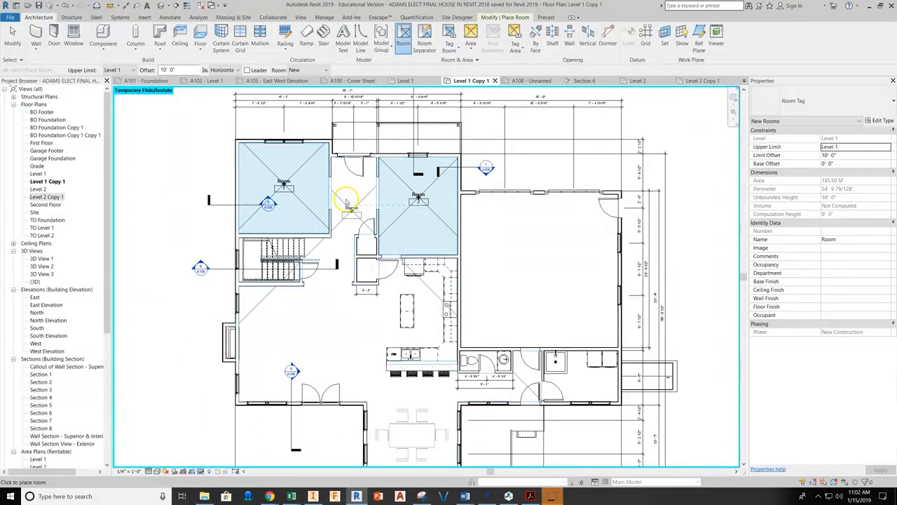
Draw a 3'-7" room separation line across the hall, from the outer corner of the closet wall to the opposite wall
scroll(333, 125, "up", 1)
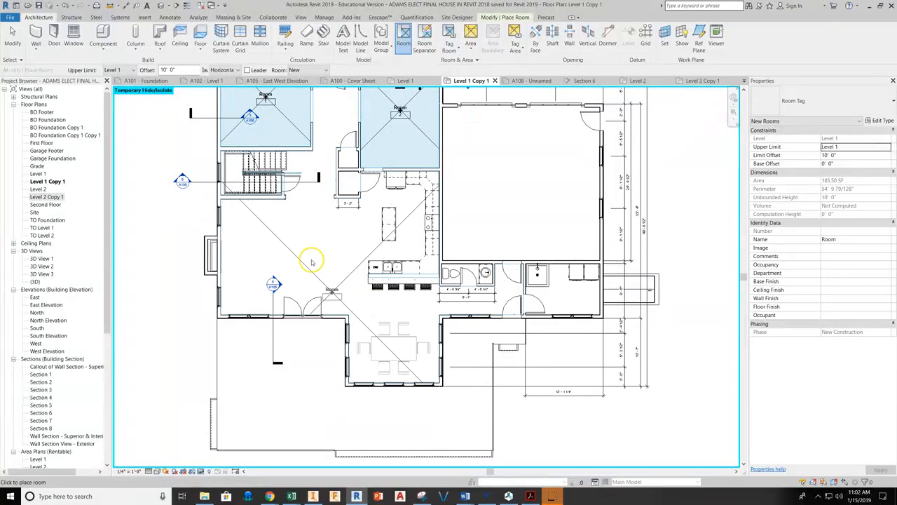
scroll(327, 124, "up", 2)
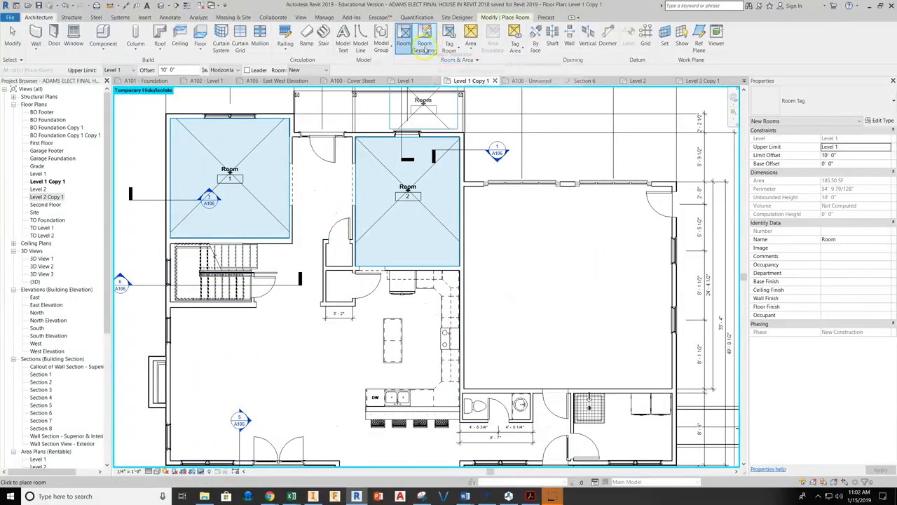
left_click(426, 44)
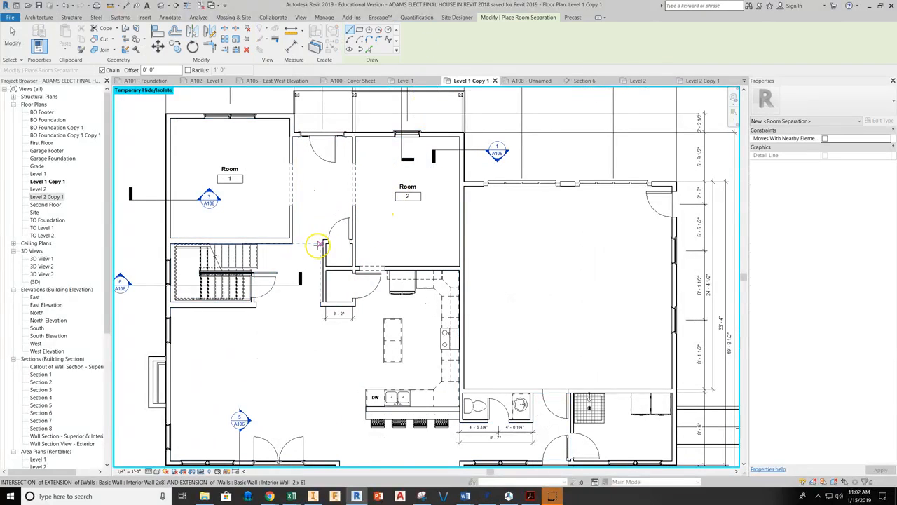
scroll(328, 240, "up", 3)
scroll(329, 235, "up", 3)
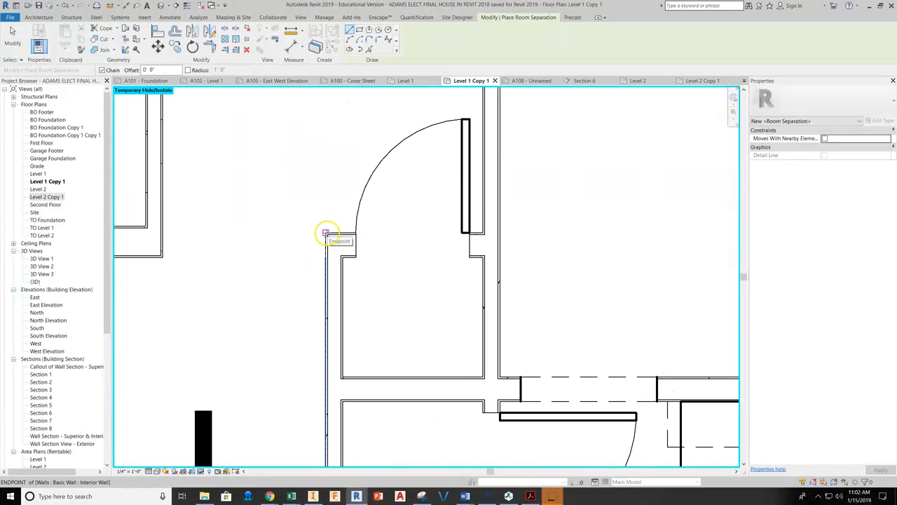
left_click(326, 232)
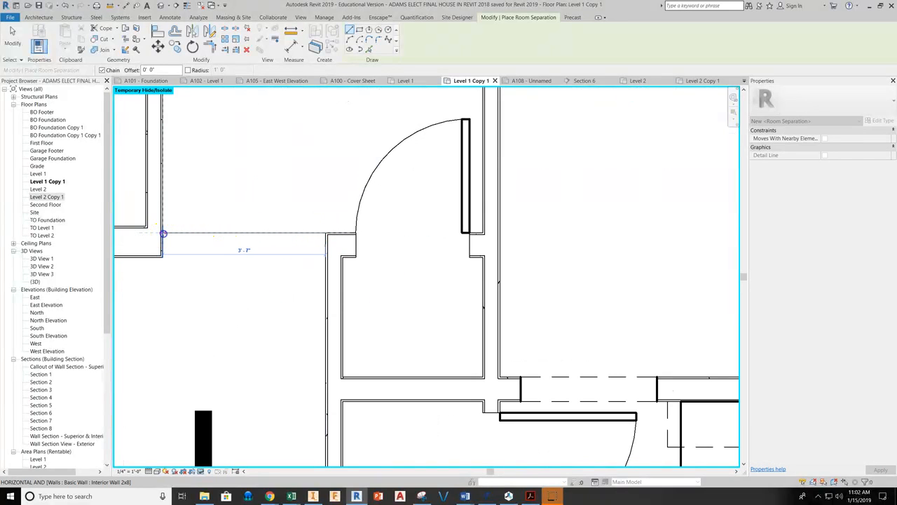
scroll(313, 202, "down", 6)
right_click(315, 175)
left_click(330, 181)
right_click(296, 168)
left_click(303, 171)
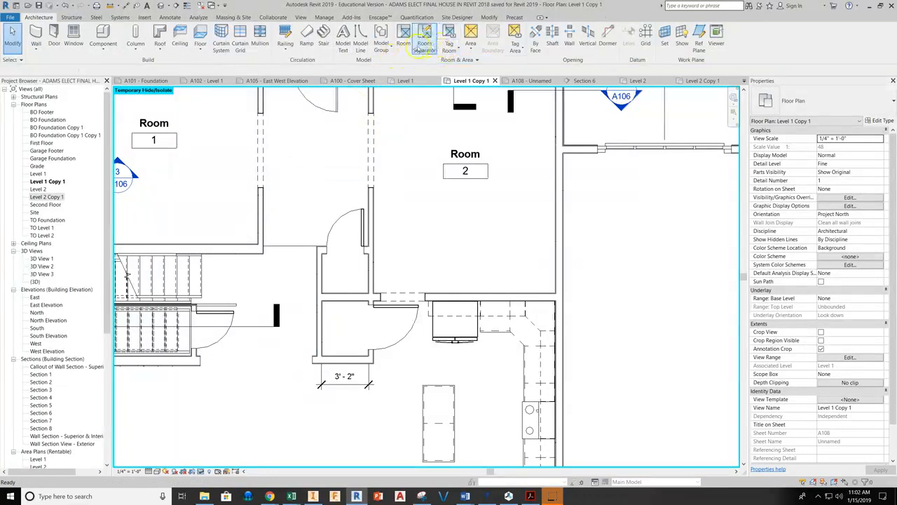
Place a tagged room in the hall behind the front door and name it Entry
left_click(404, 39)
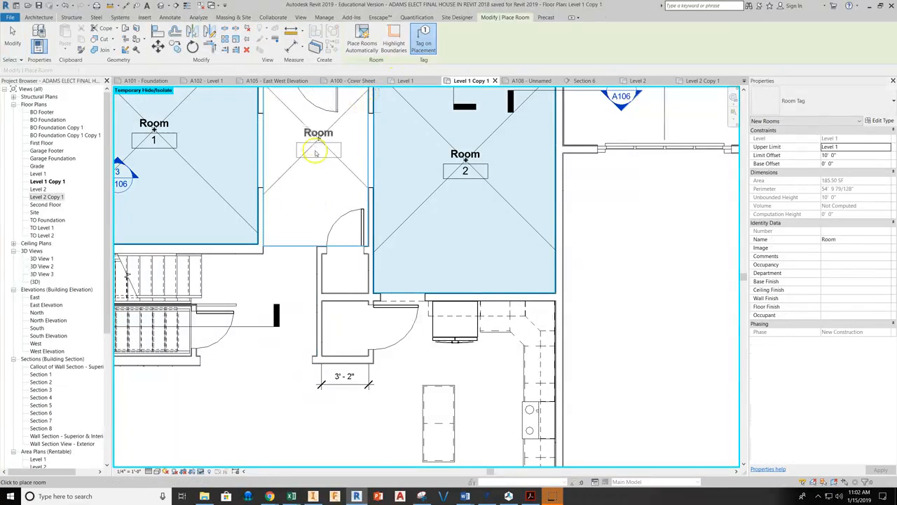
scroll(317, 154, "down", 2)
middle_click_drag(320, 170, 329, 233)
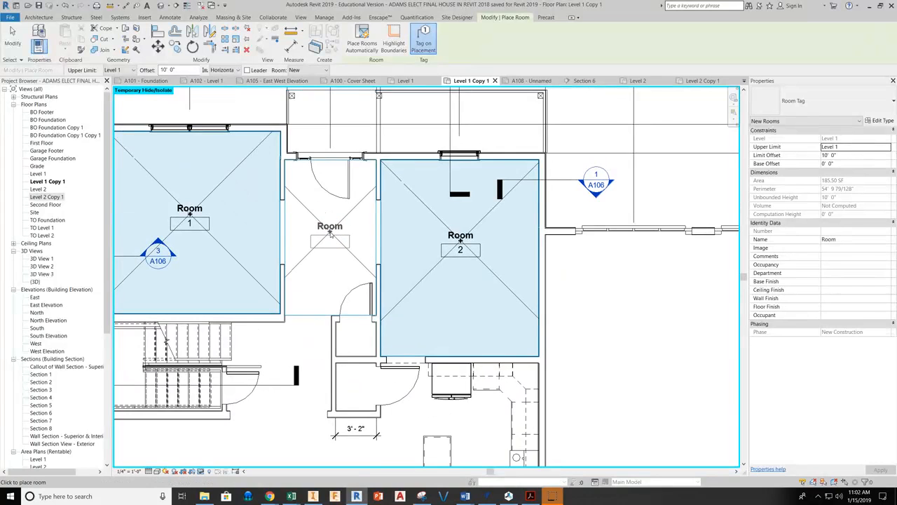
left_click(330, 234)
key("Escape")
key("Escape")
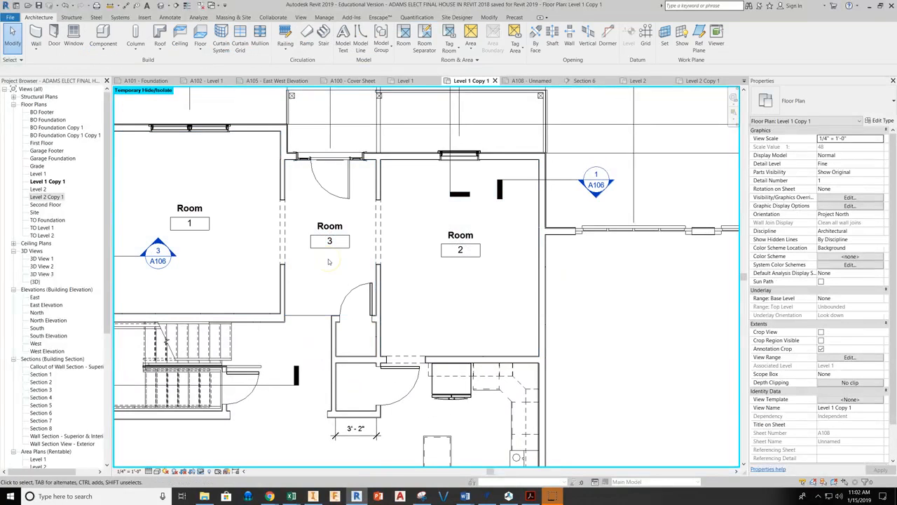
left_click(332, 231)
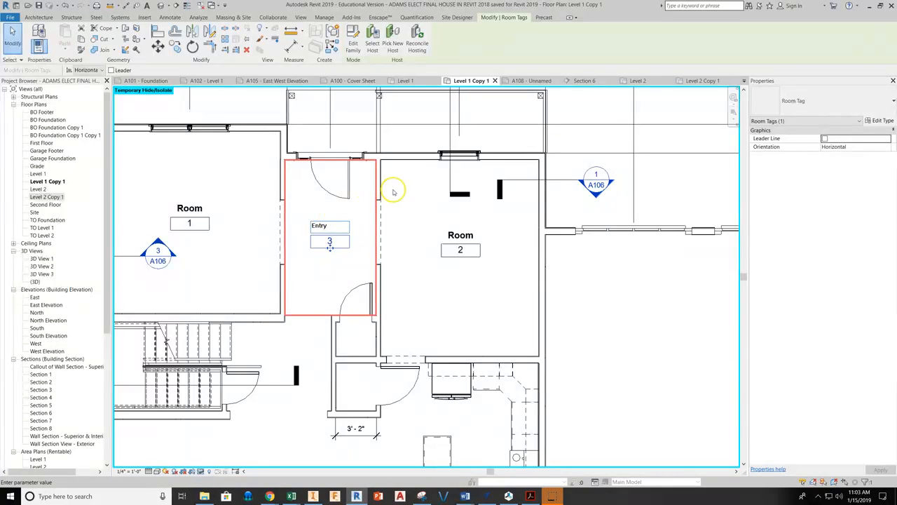
left_click(468, 250)
left_click(463, 235)
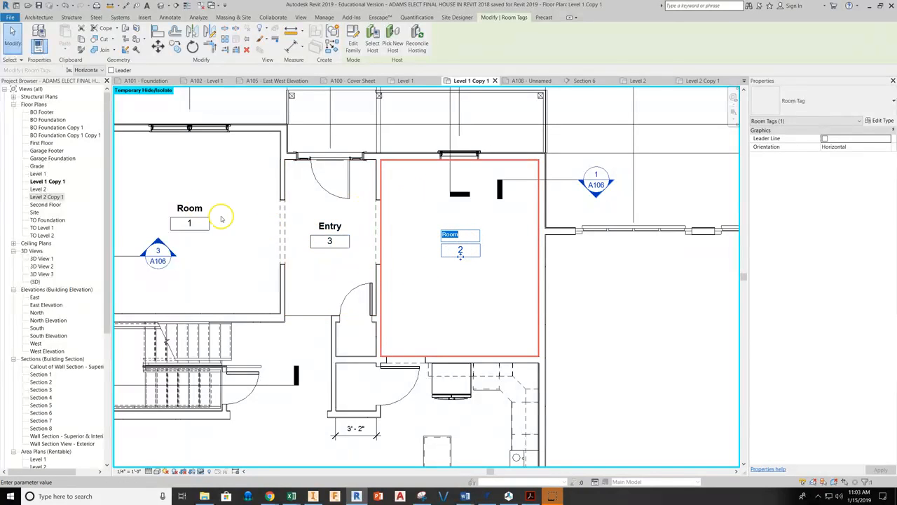
scroll(395, 302, "down", 1)
left_click(303, 336)
scroll(303, 338, "down", 2)
middle_click_drag(305, 364, 303, 257)
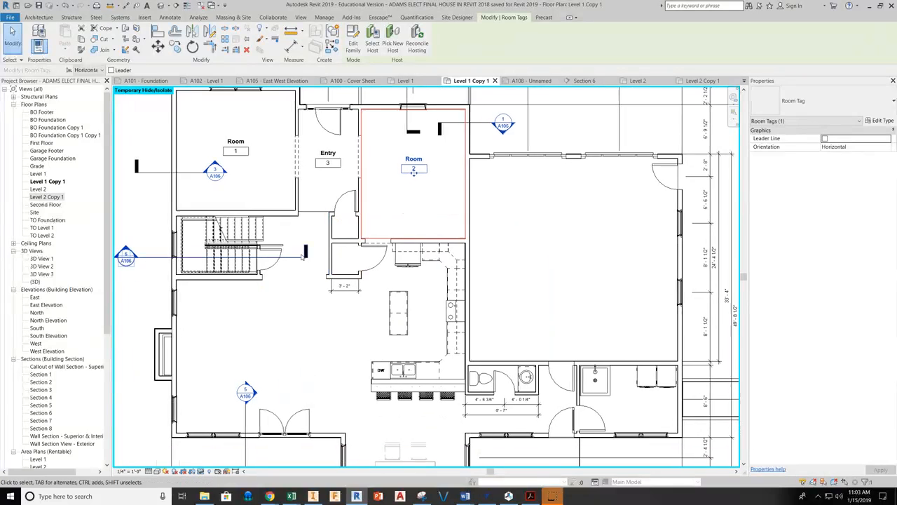
scroll(312, 358, "down", 2)
left_click(312, 344)
middle_click_drag(499, 277, 518, 330)
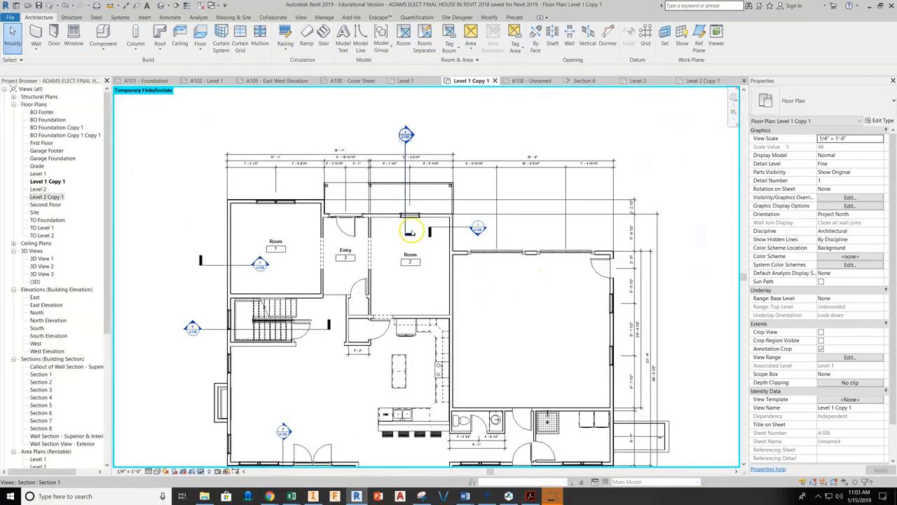
scroll(411, 228, "up", 3)
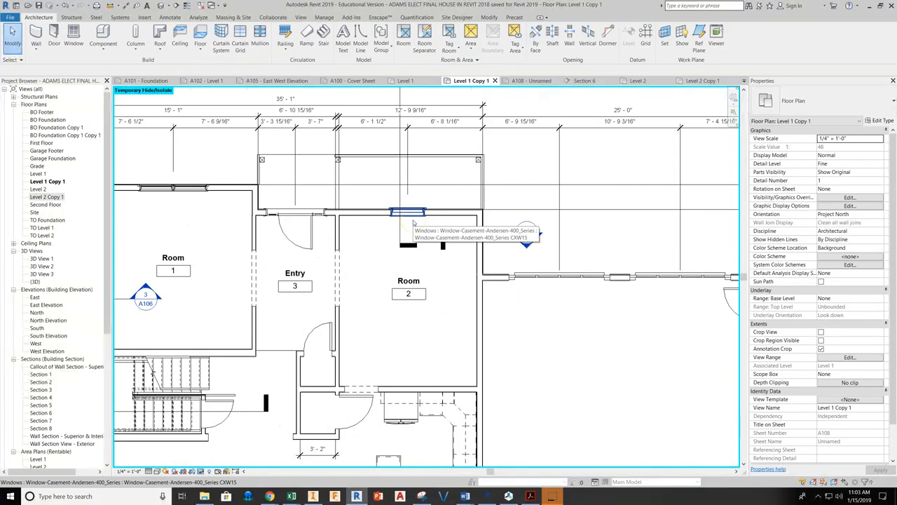
scroll(392, 273, "down", 2)
middle_click_drag(376, 281, 413, 252)
scroll(414, 252, "down", 1)
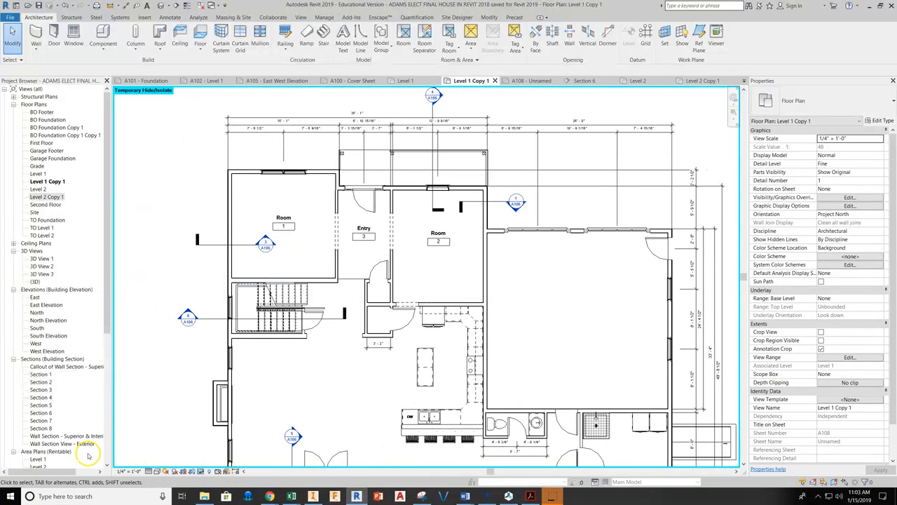